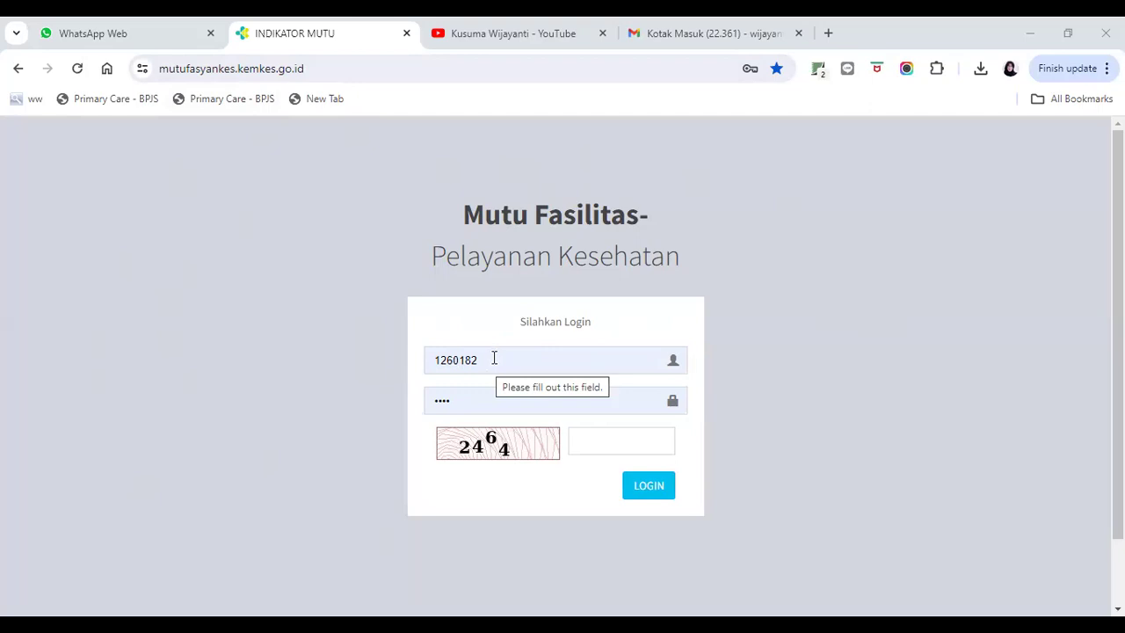
# Replace the prefilled login password with the account password.
pyautogui.click(473, 400)
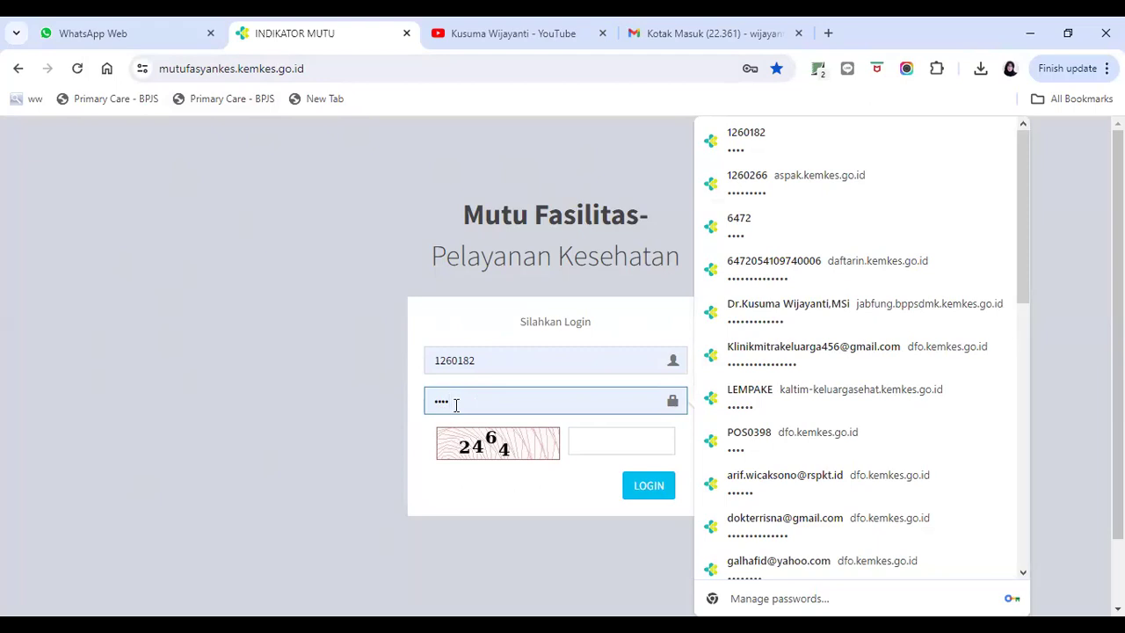
pyautogui.press('BackSpace')
pyautogui.press('BackSpace')
pyautogui.press('BackSpace')
pyautogui.press('BackSpace')
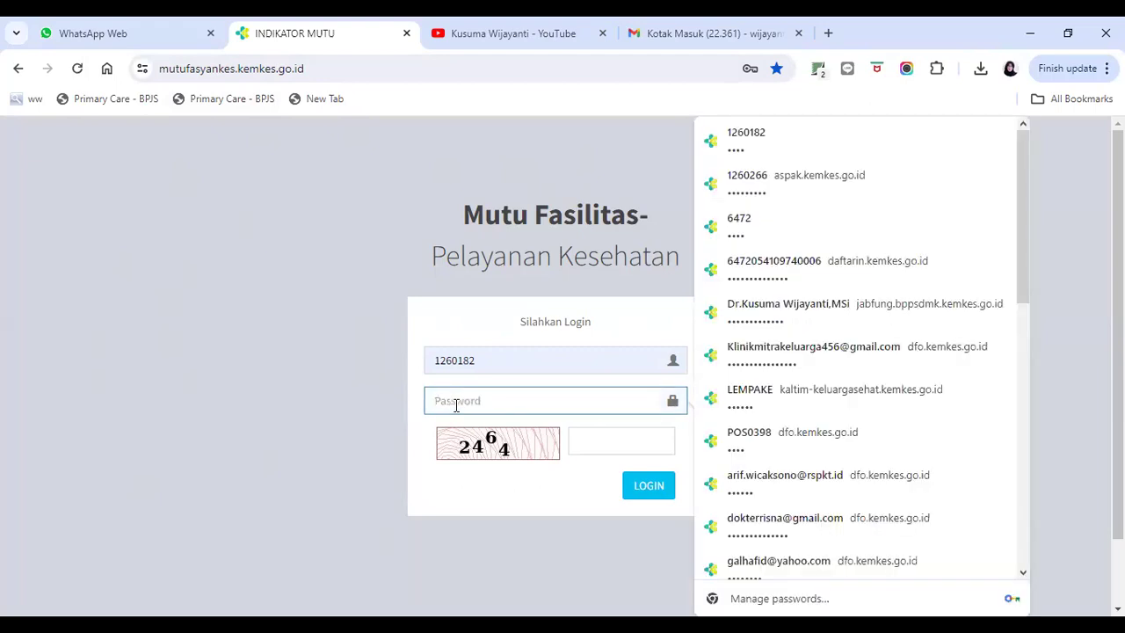
pyautogui.write('******')
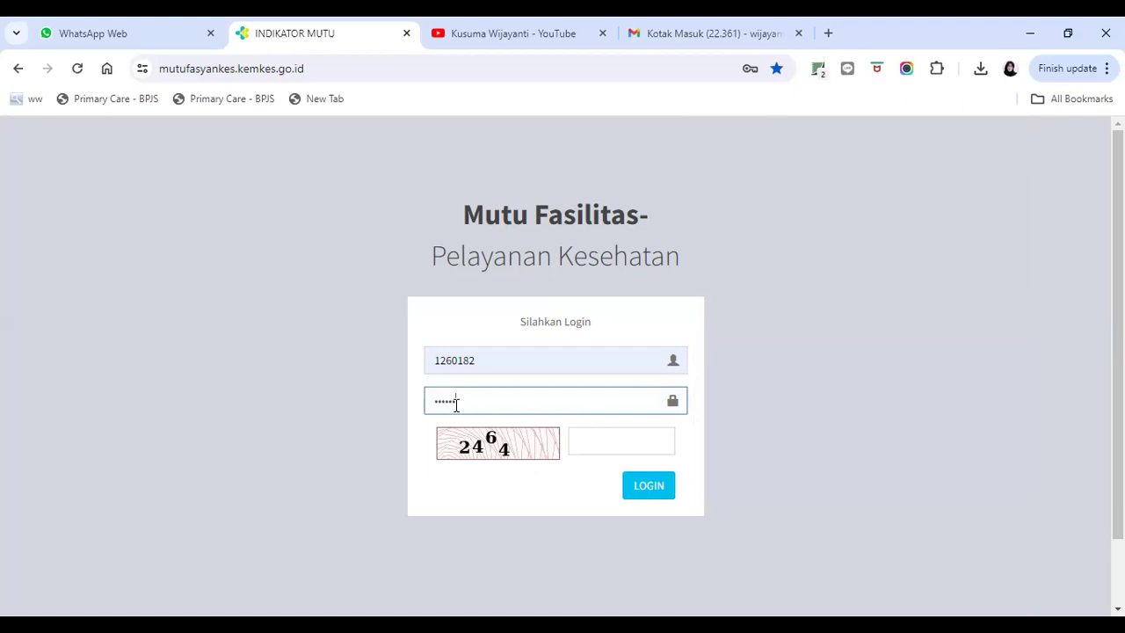
pyautogui.write('***')
# Enter the captcha code, log in, and dismiss the offer to update the saved password.
pyautogui.click(615, 441)
pyautogui.write('24')
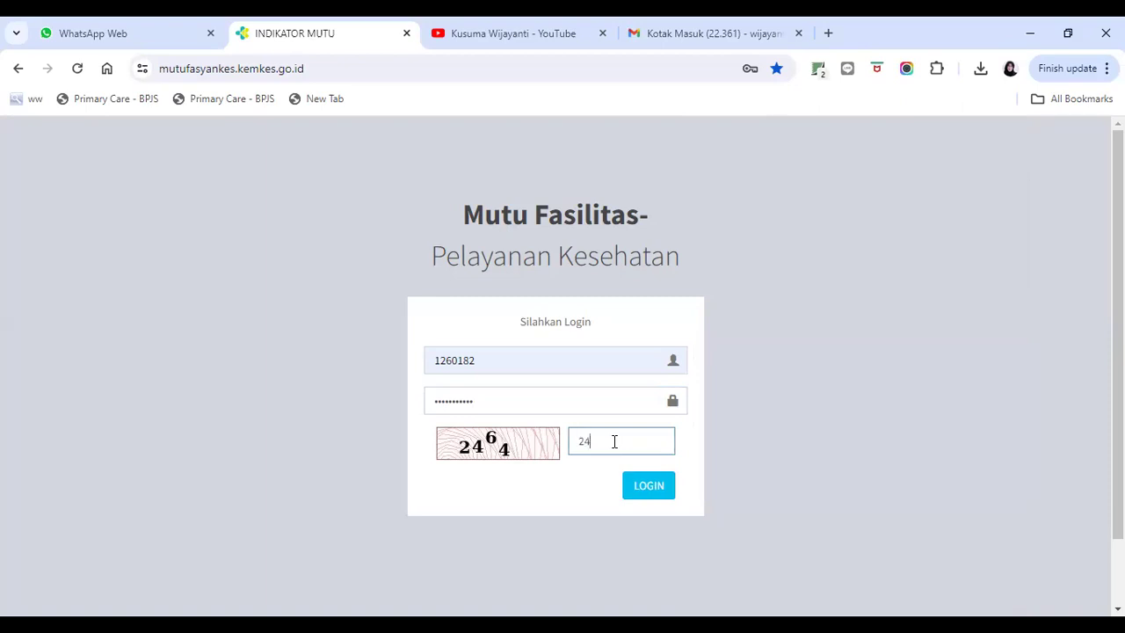
pyautogui.write('64')
pyautogui.click(655, 486)
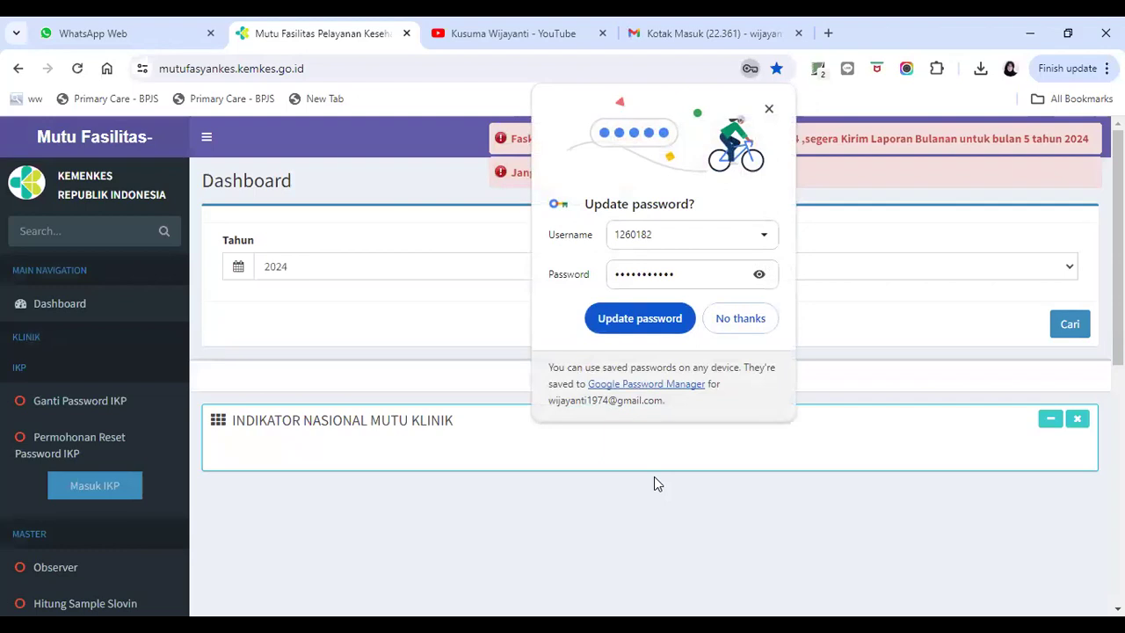
pyautogui.click(771, 107)
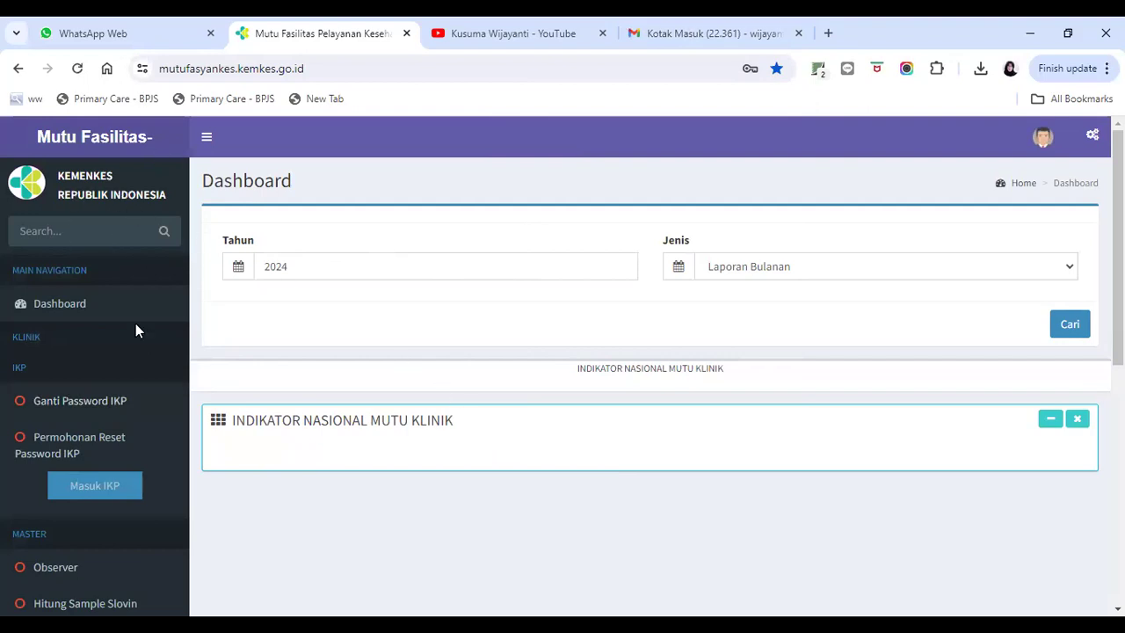
# Open the Observer form in the MASTER section.
pyautogui.scroll(-1, 136, 324)
pyautogui.scroll(-1, 136, 329)
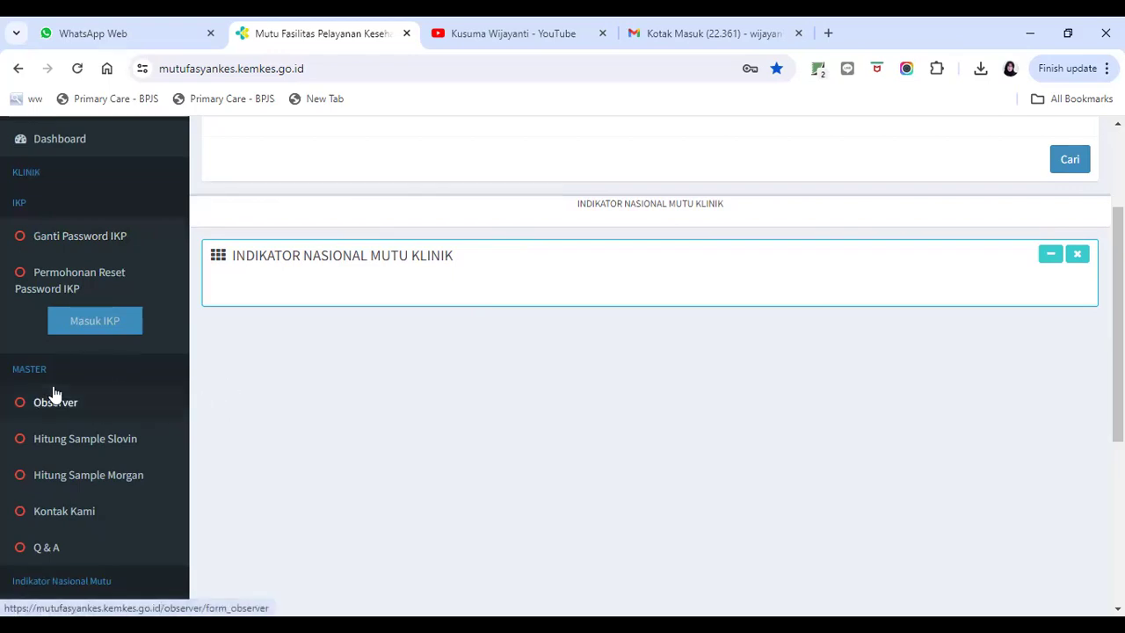
pyautogui.scroll(-1, 52, 394)
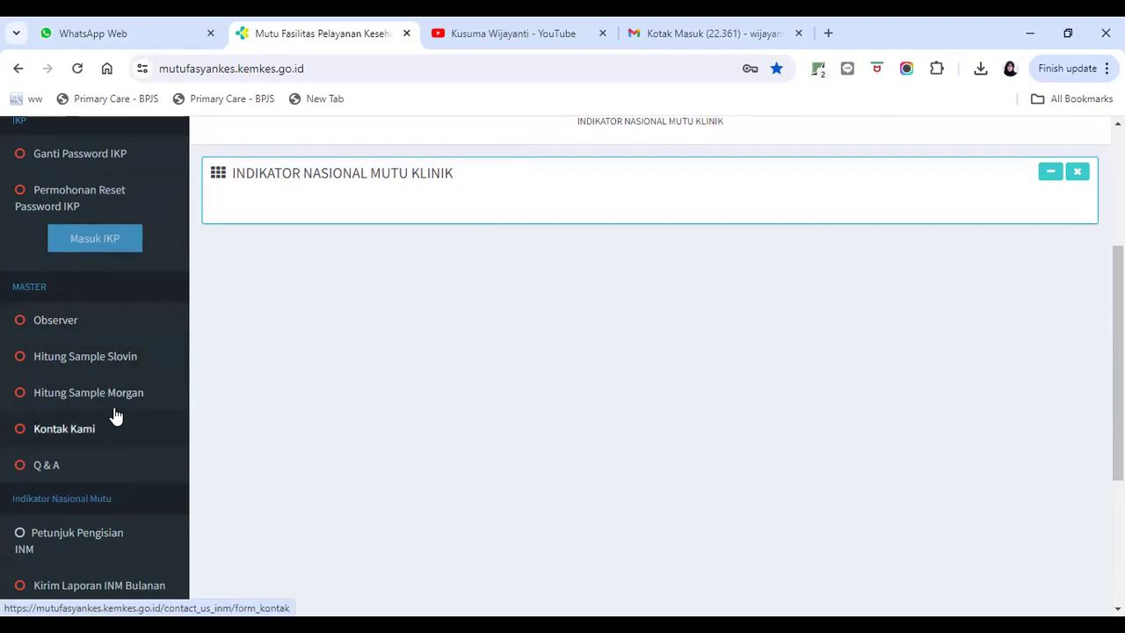
pyautogui.click(103, 330)
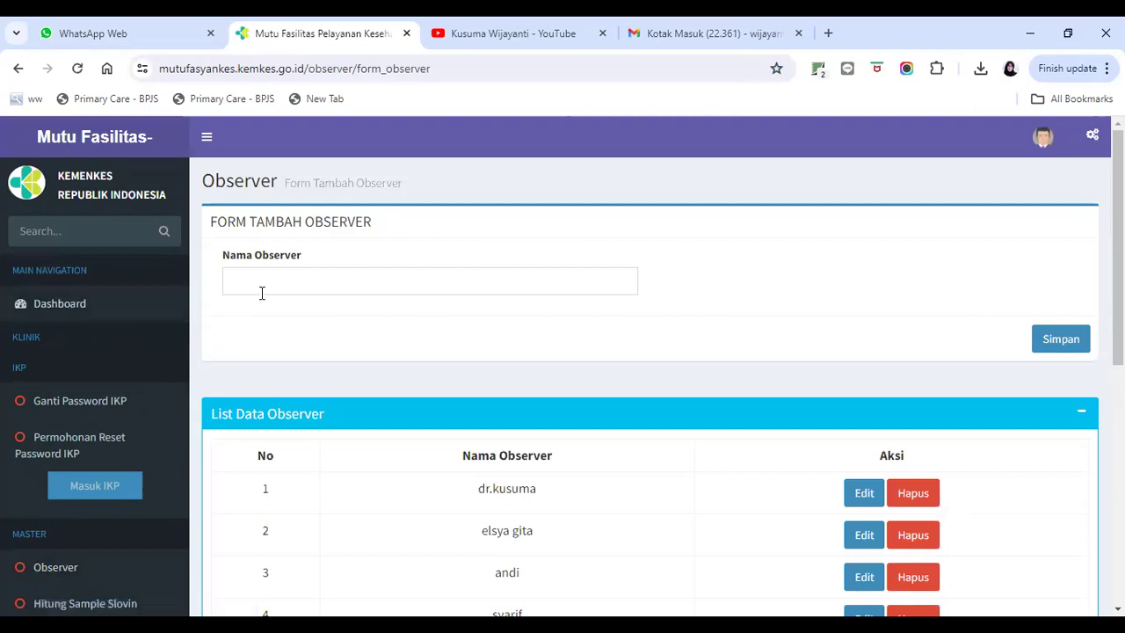
pyautogui.click(330, 277)
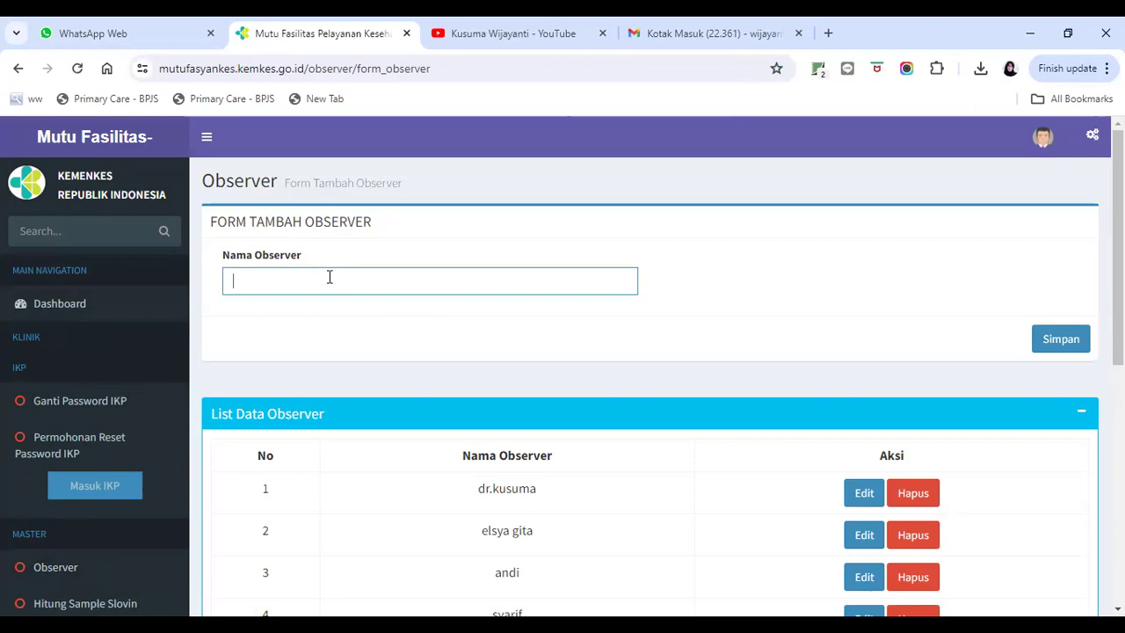
pyautogui.write('budi')
pyautogui.click(745, 291)
pyautogui.click(540, 283)
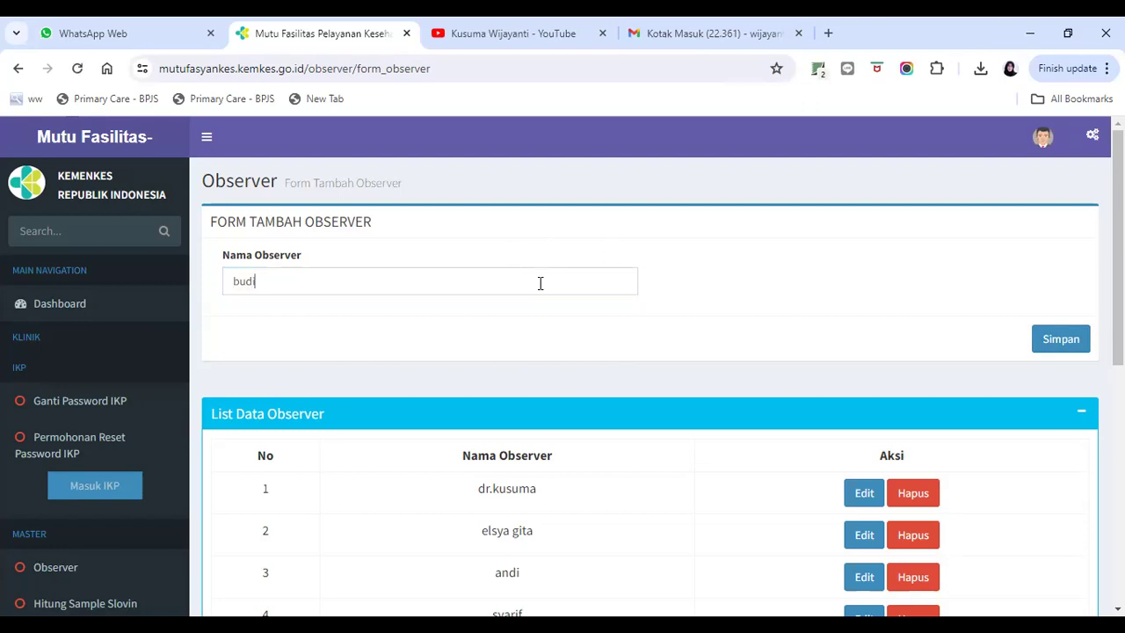
pyautogui.press('BackSpace')
pyautogui.press('BackSpace')
pyautogui.press('BackSpace')
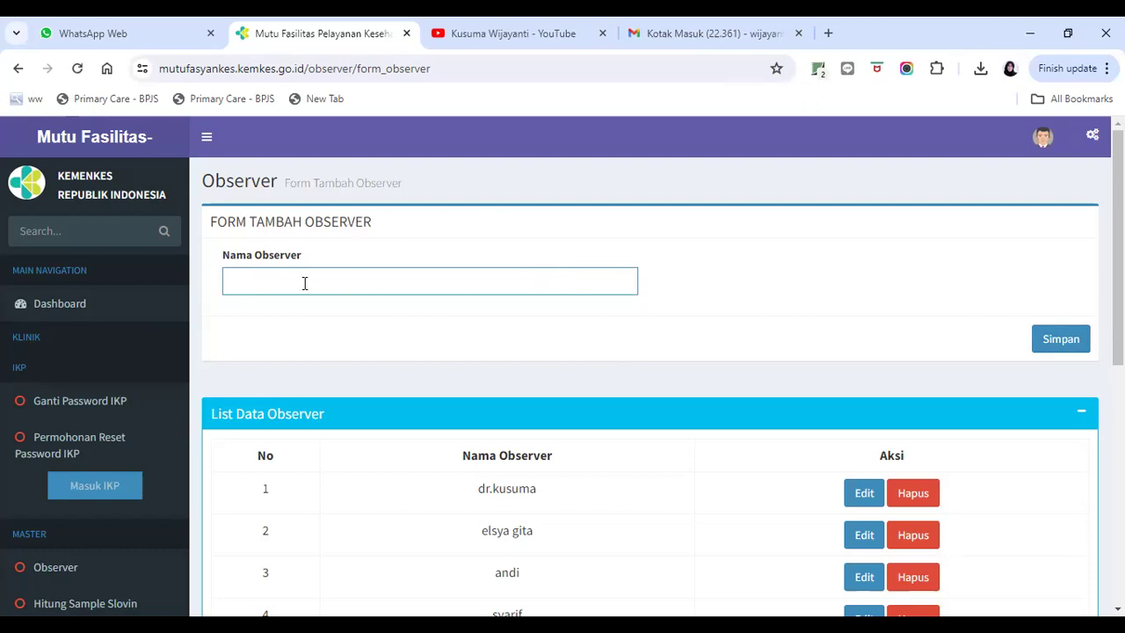
# Look over the observer list and open the Hitung Sample Slovin page.
pyautogui.scroll(-2, 308, 286)
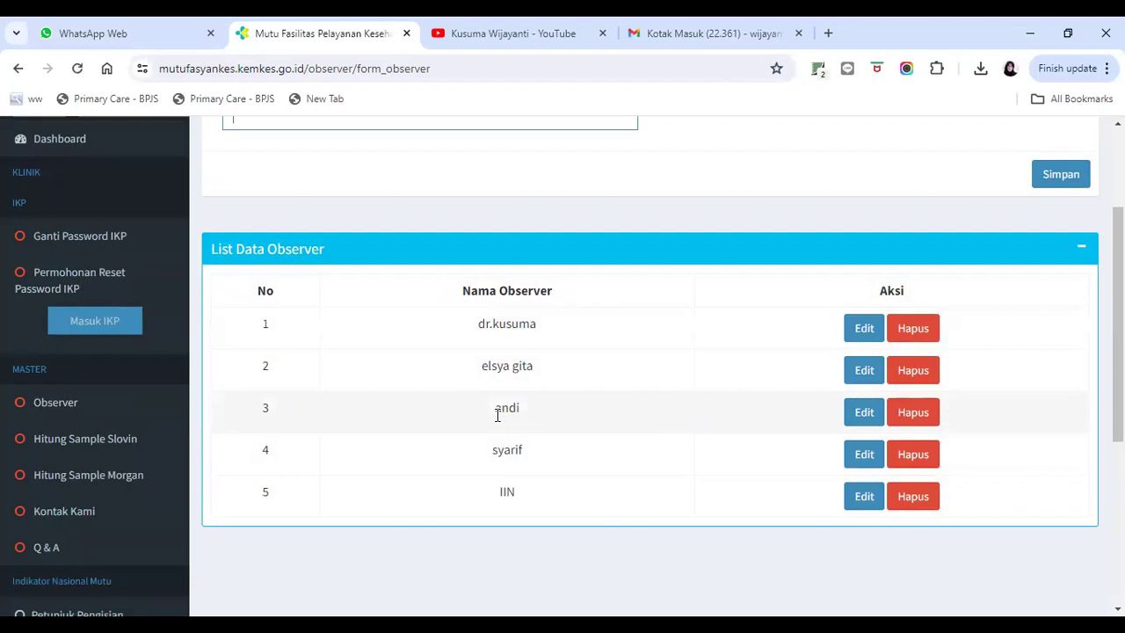
pyautogui.scroll(2, 737, 252)
pyautogui.scroll(-2, 519, 335)
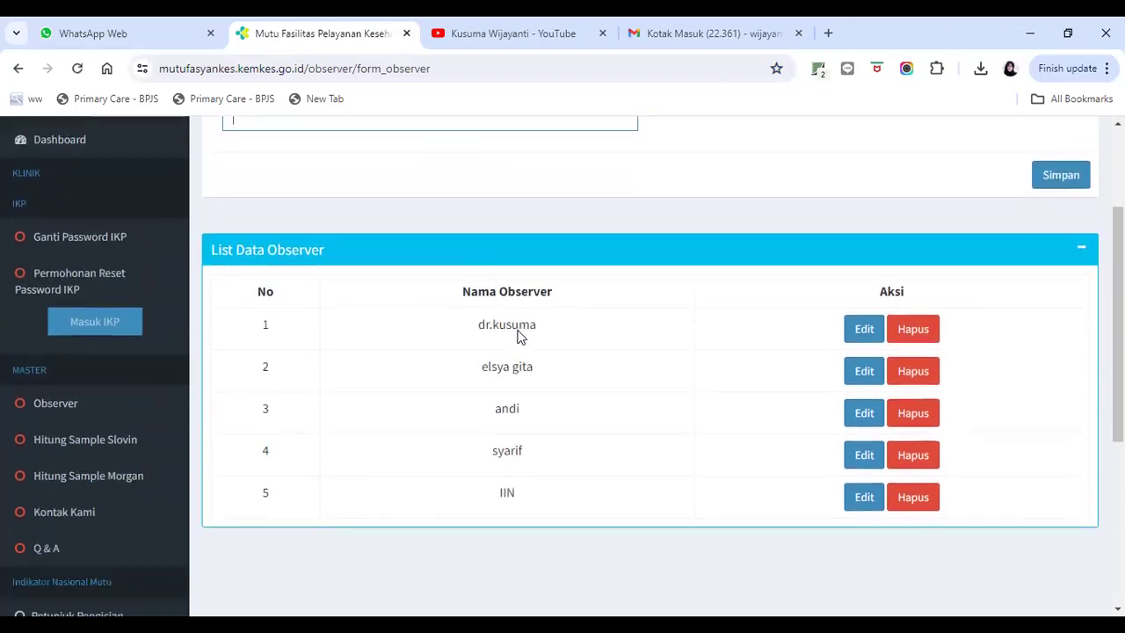
pyautogui.scroll(-1, 145, 365)
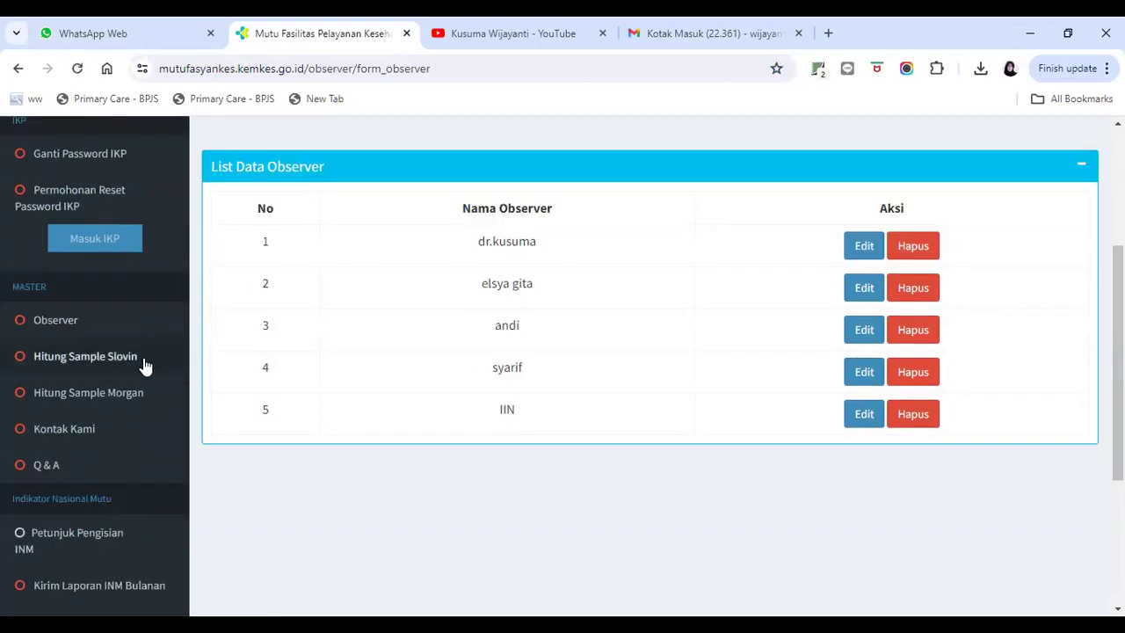
pyautogui.click(86, 361)
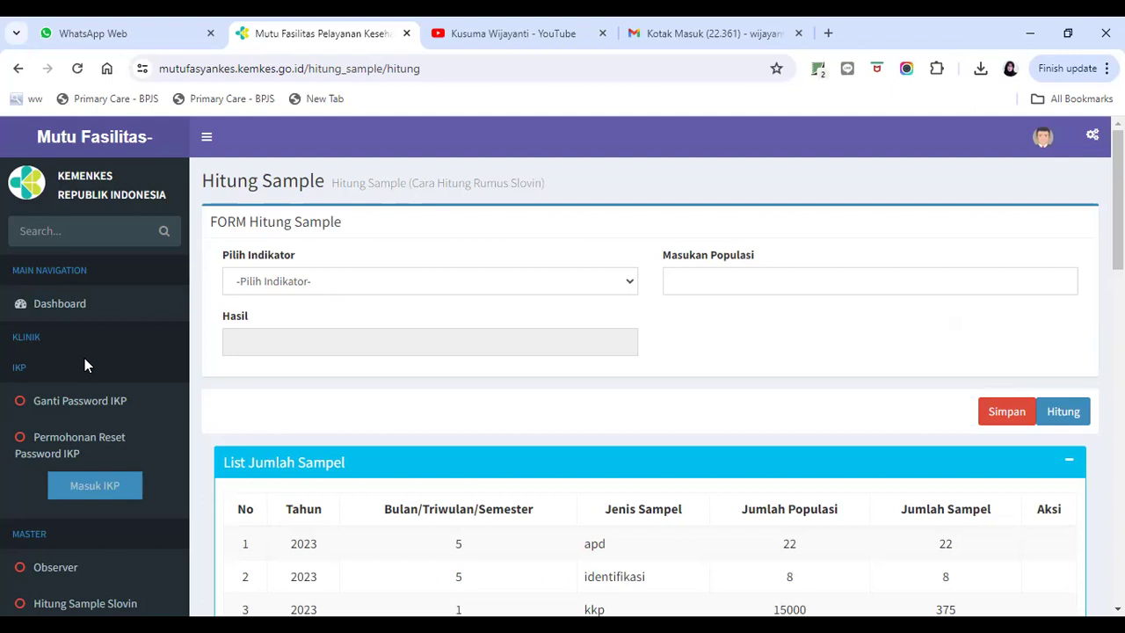
# Calculate the Slovin sample size for the APD indicator with a population of 14.
pyautogui.scroll(-2, 586, 370)
pyautogui.scroll(2, 575, 344)
pyautogui.click(612, 283)
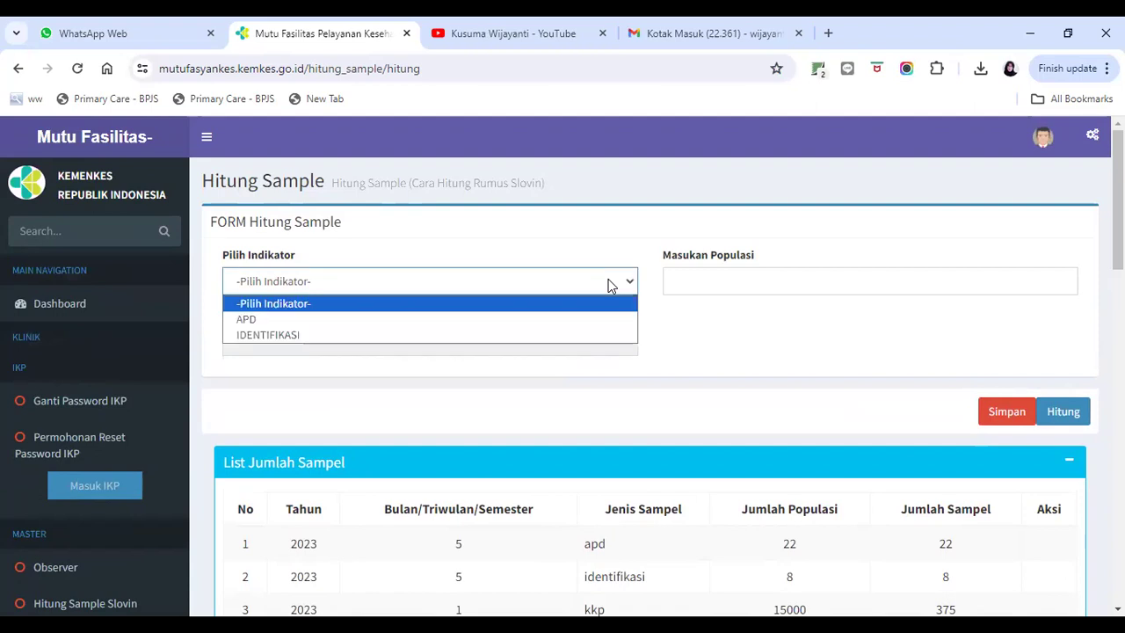
pyautogui.click(563, 319)
pyautogui.click(702, 282)
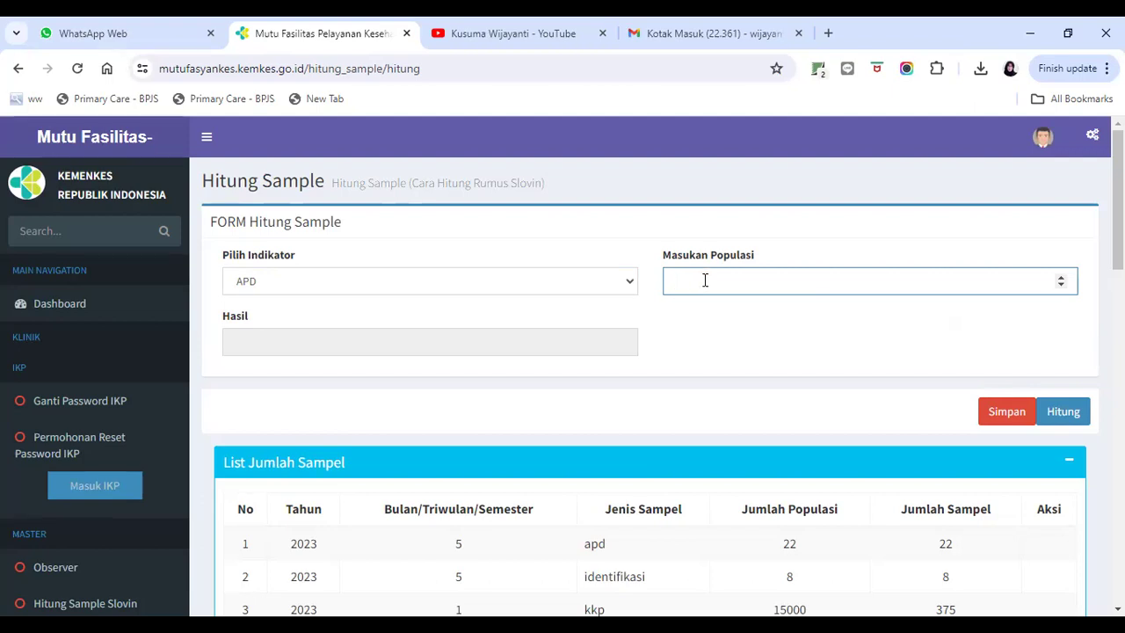
pyautogui.write('14')
pyautogui.click(1077, 420)
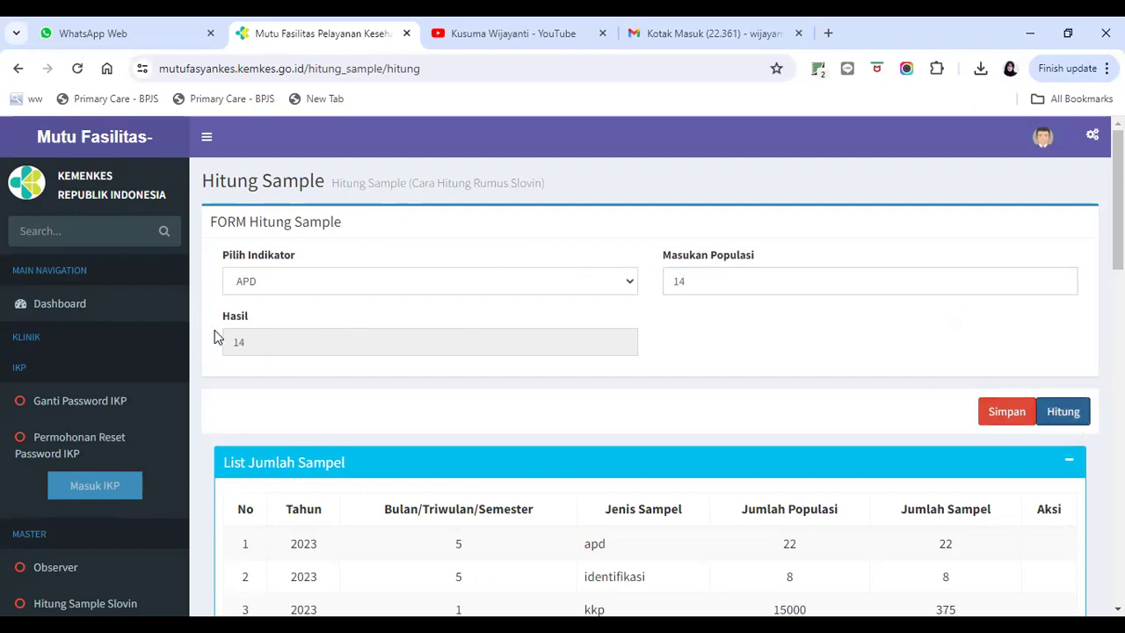
# Change the APD population to 50 and recalculate the sample size.
pyautogui.click(700, 281)
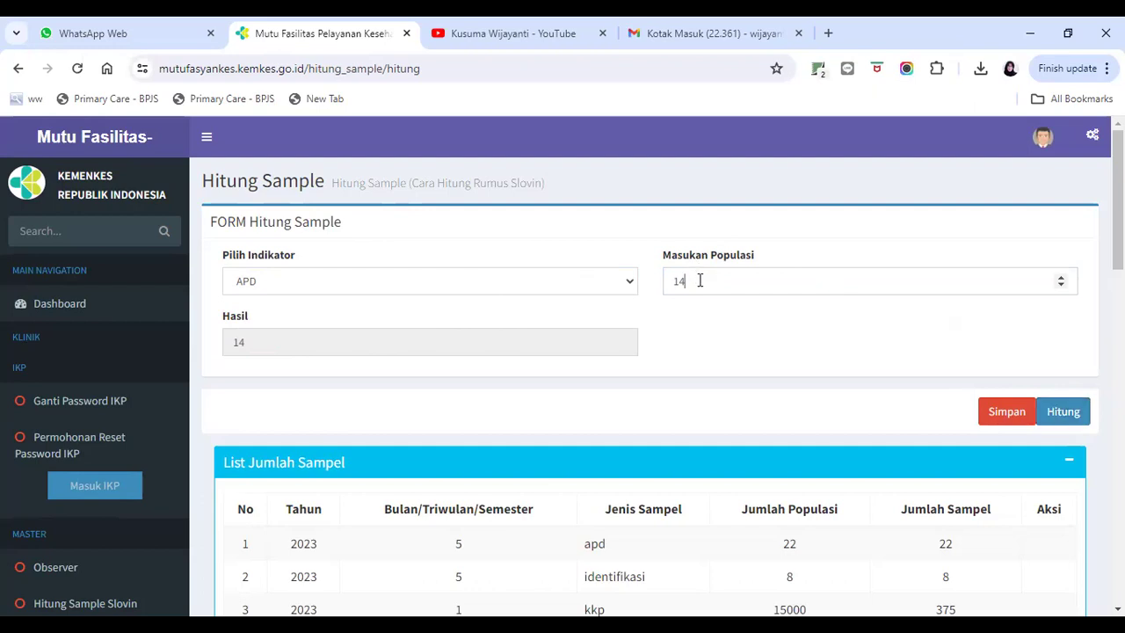
pyautogui.press('BackSpace')
pyautogui.press('BackSpace')
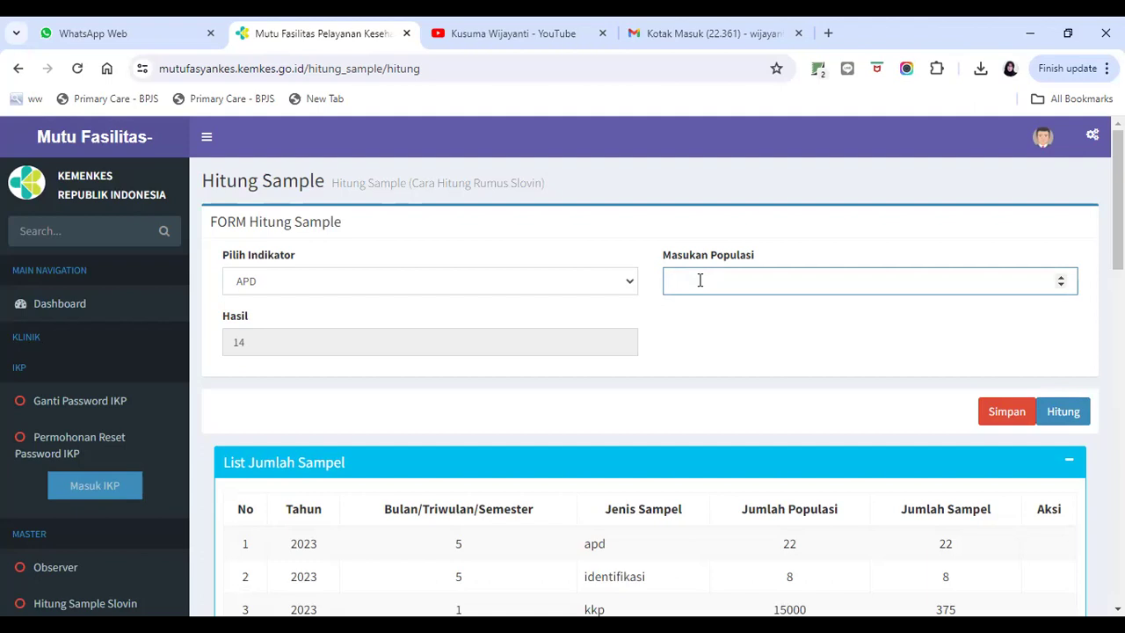
pyautogui.write('50')
pyautogui.click(732, 326)
pyautogui.click(1056, 411)
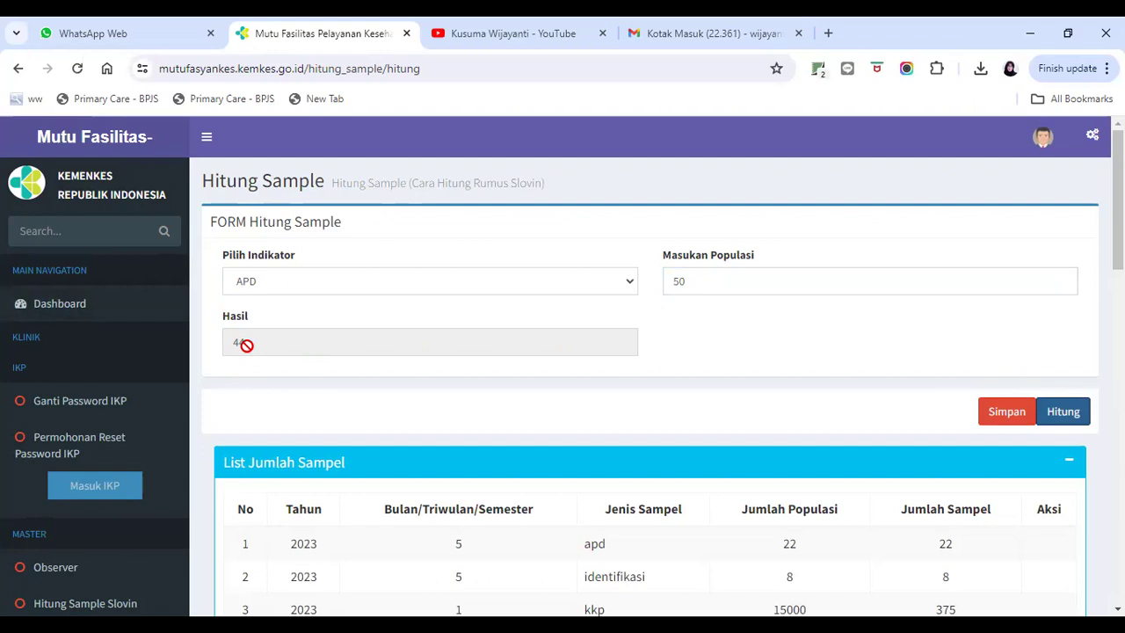
# Set the APD population back to 14 and recalculate the sample size.
pyautogui.click(717, 282)
pyautogui.press('BackSpace')
pyautogui.press('BackSpace')
pyautogui.write('14')
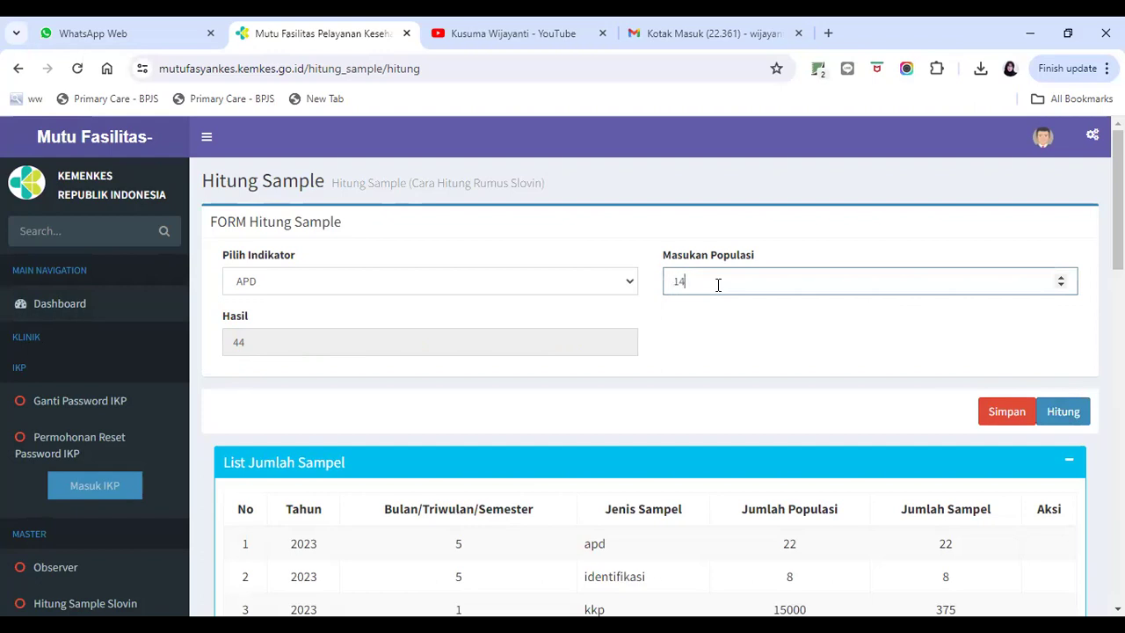
pyautogui.click(1063, 413)
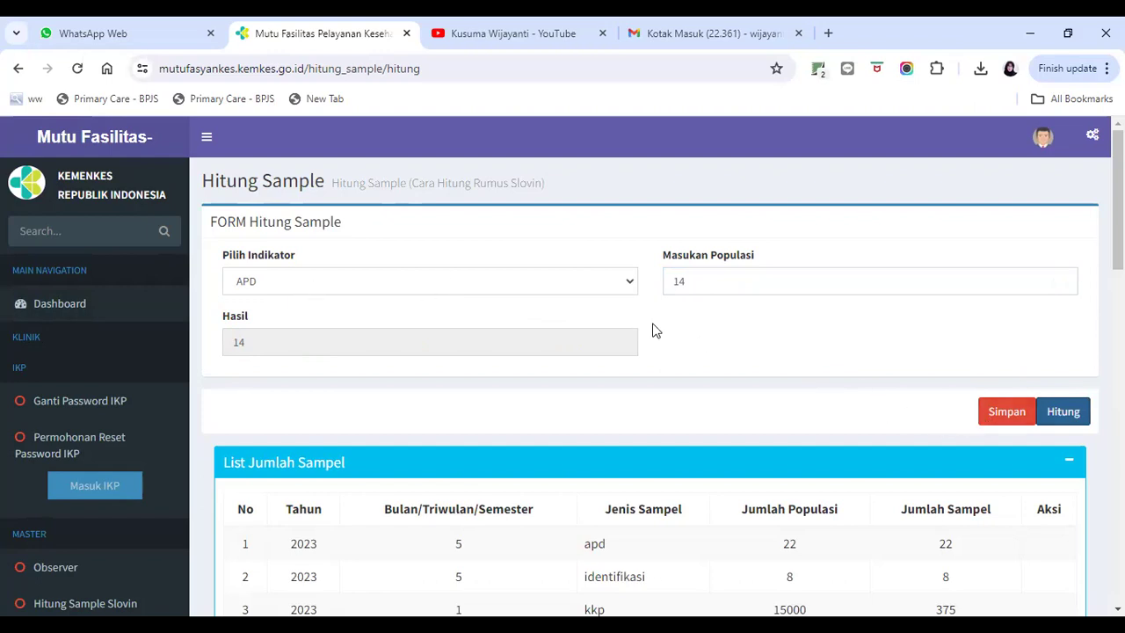
# Switch the indicator to IDENTIFIKASI, set the population to 8, and calculate its sample size.
pyautogui.scroll(-5, 833, 397)
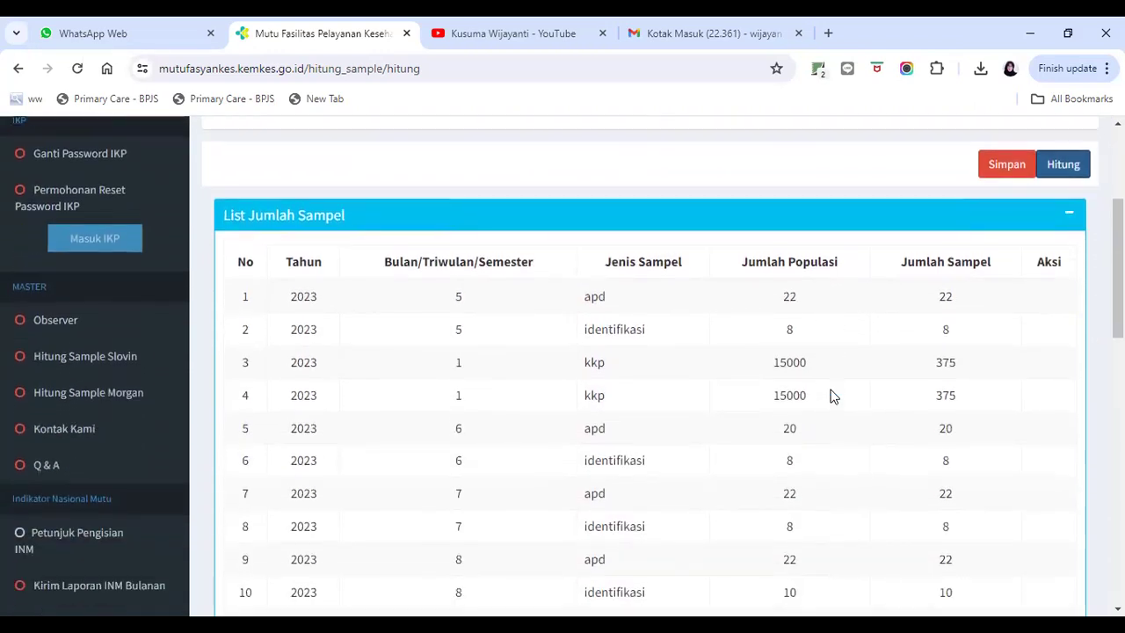
pyautogui.scroll(4, 548, 380)
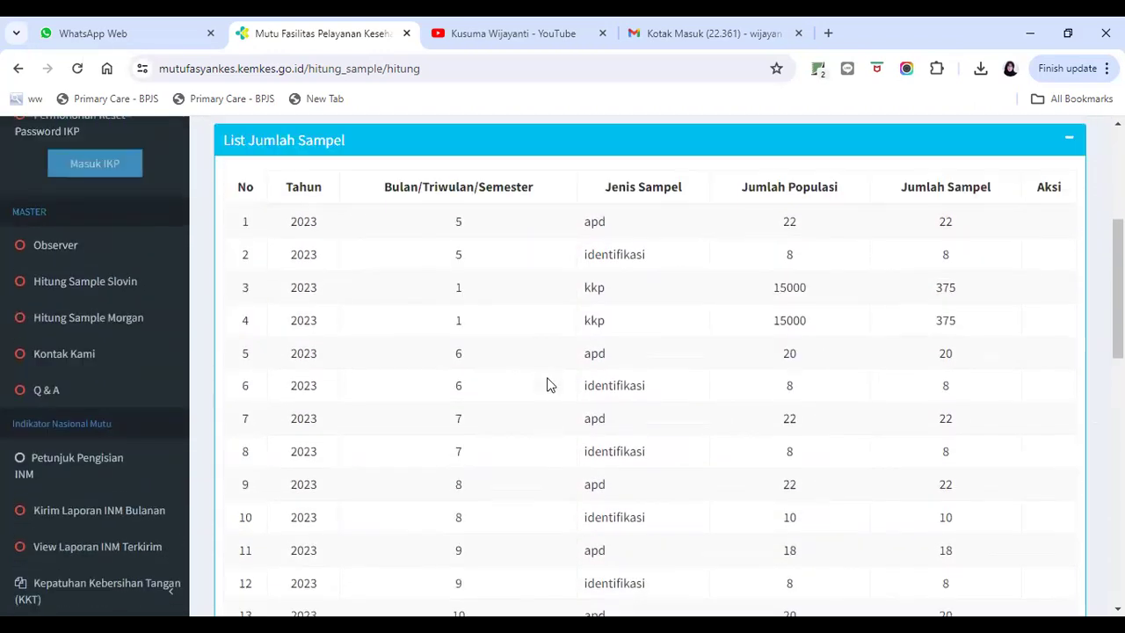
pyautogui.scroll(-1, 548, 380)
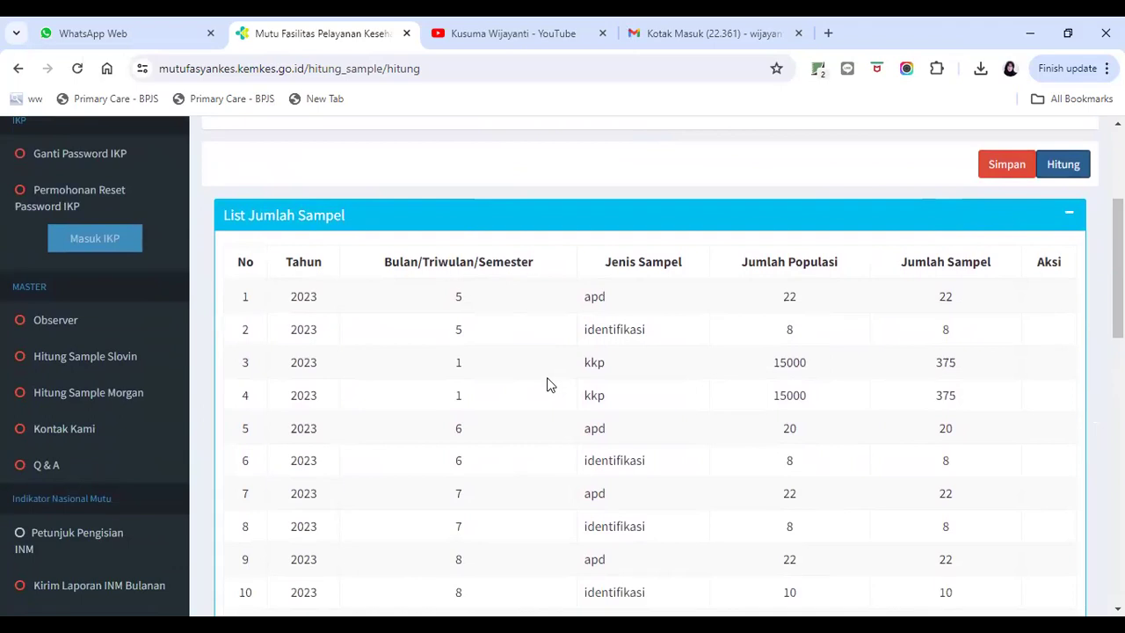
pyautogui.scroll(3, 548, 380)
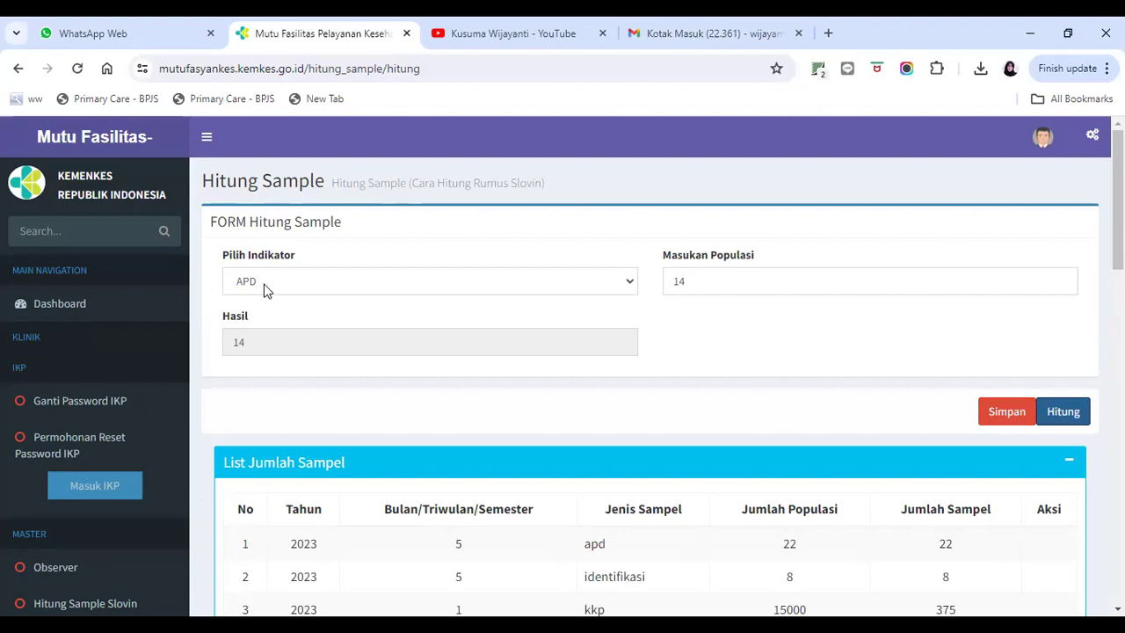
pyautogui.click(625, 284)
pyautogui.click(478, 337)
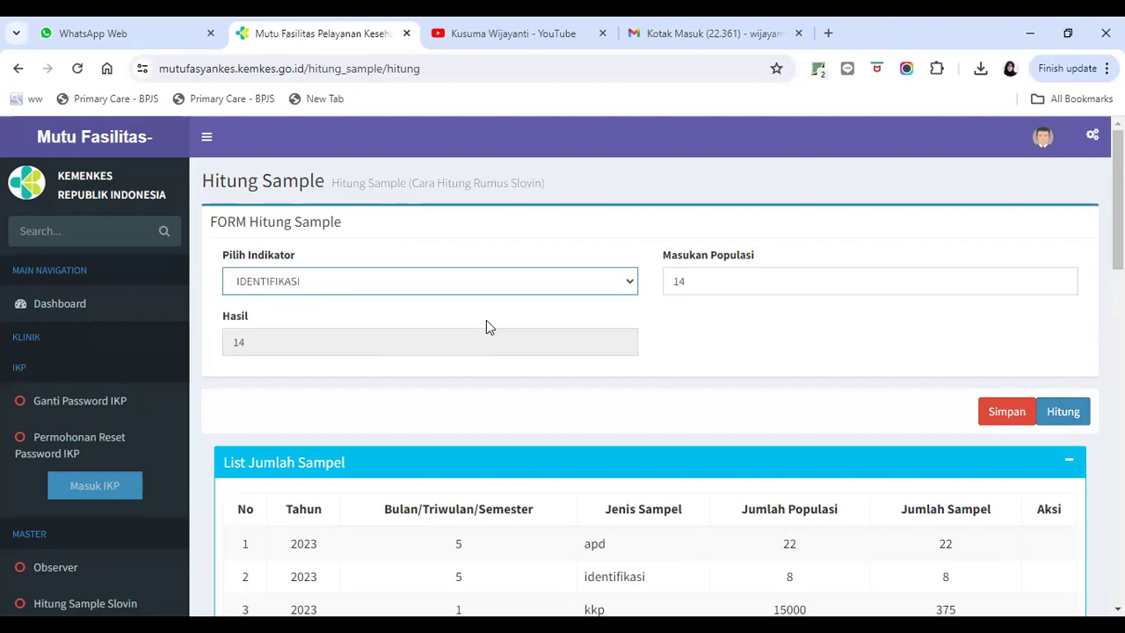
pyautogui.click(723, 286)
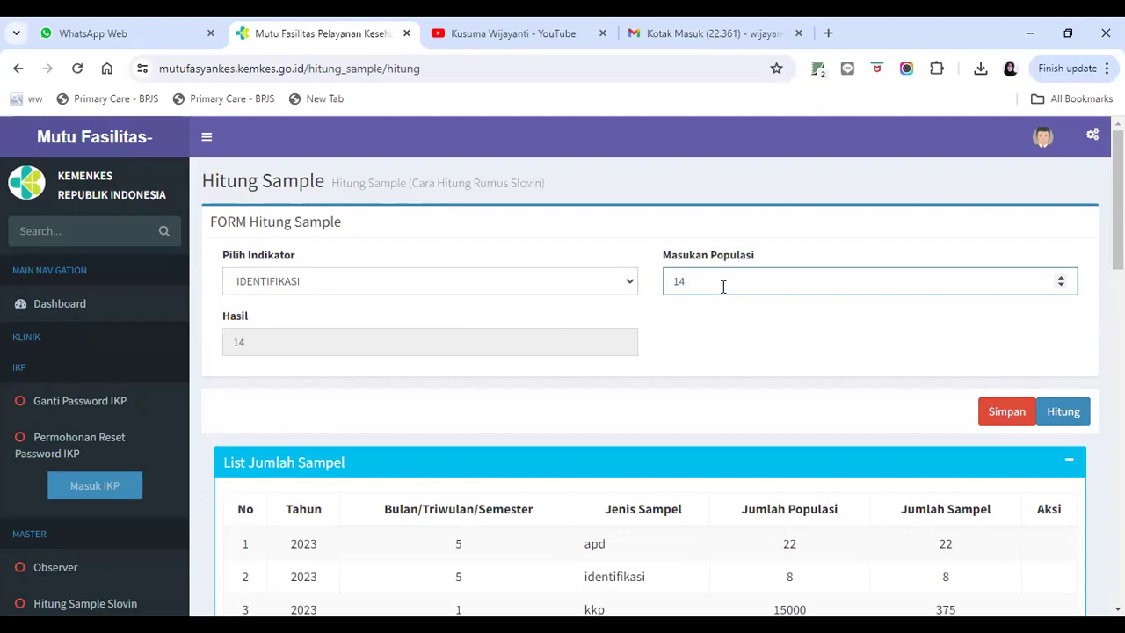
pyautogui.press('BackSpace')
pyautogui.press('BackSpace')
pyautogui.write('8')
pyautogui.click(1080, 410)
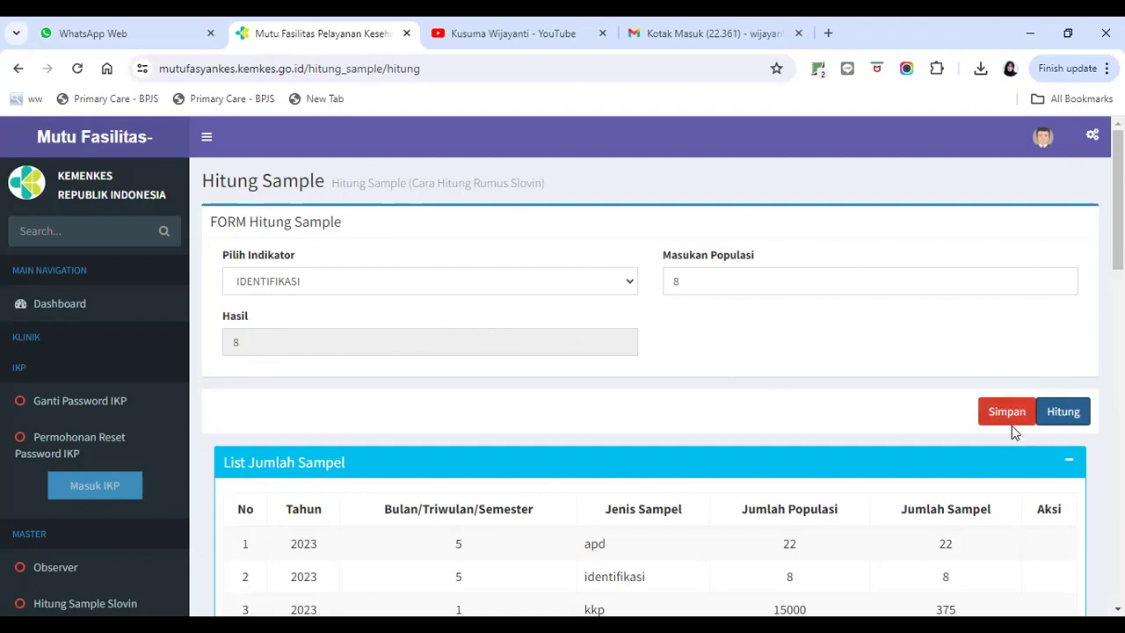
# Check the available indicators and review the List Jumlah Sampel table down to the 2024 entries.
pyautogui.click(630, 283)
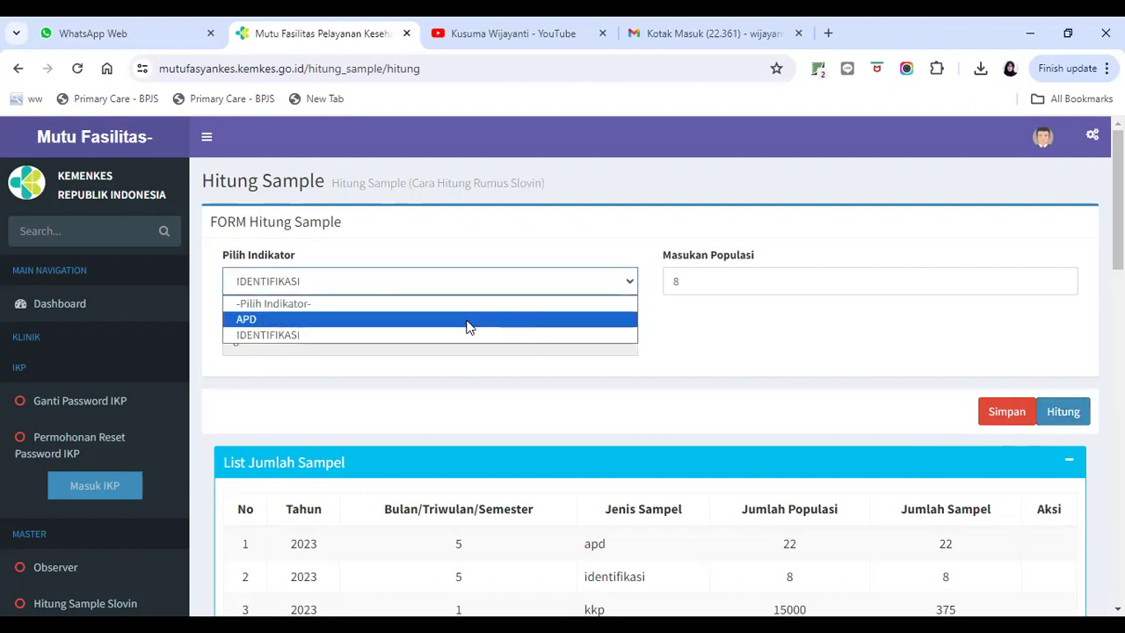
pyautogui.click(734, 342)
pyautogui.scroll(-3, 734, 342)
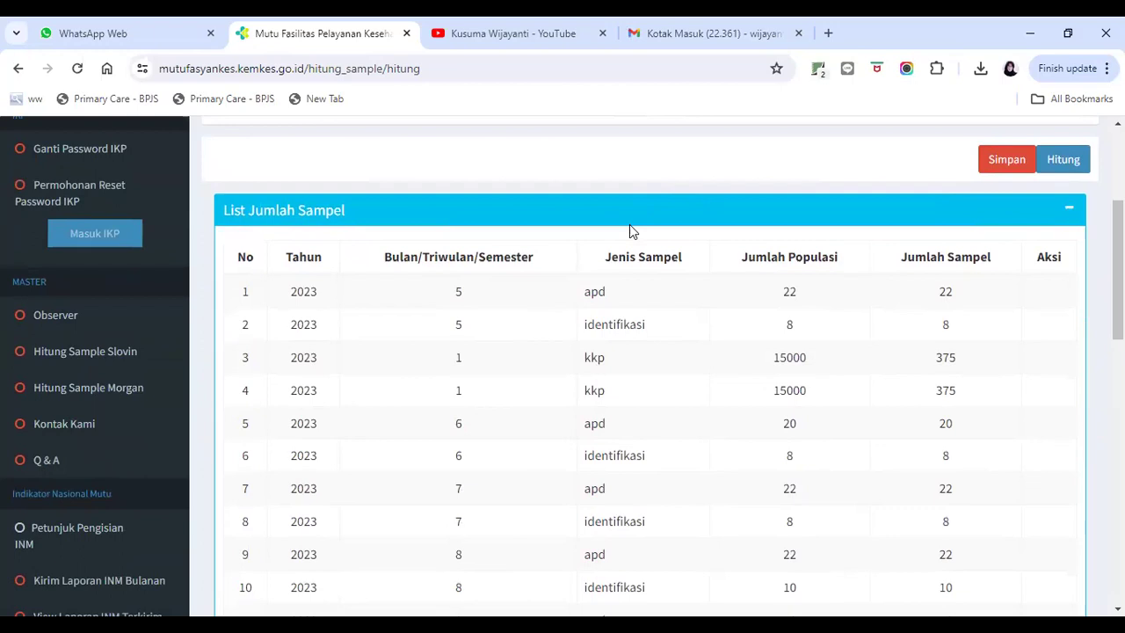
pyautogui.scroll(-1, 526, 244)
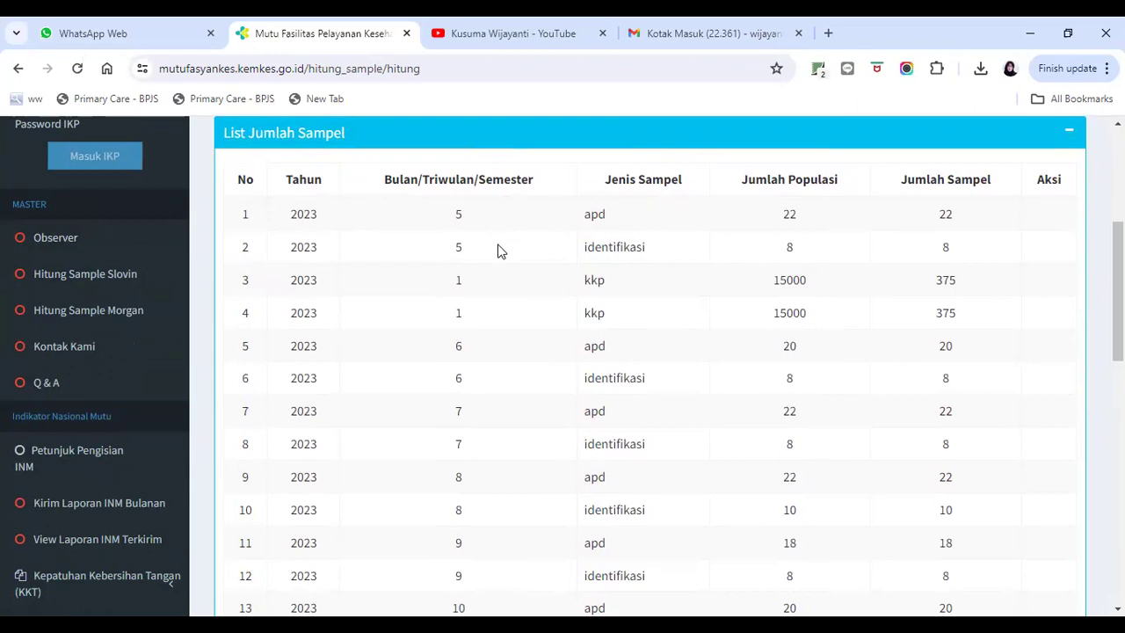
pyautogui.scroll(-6, 498, 252)
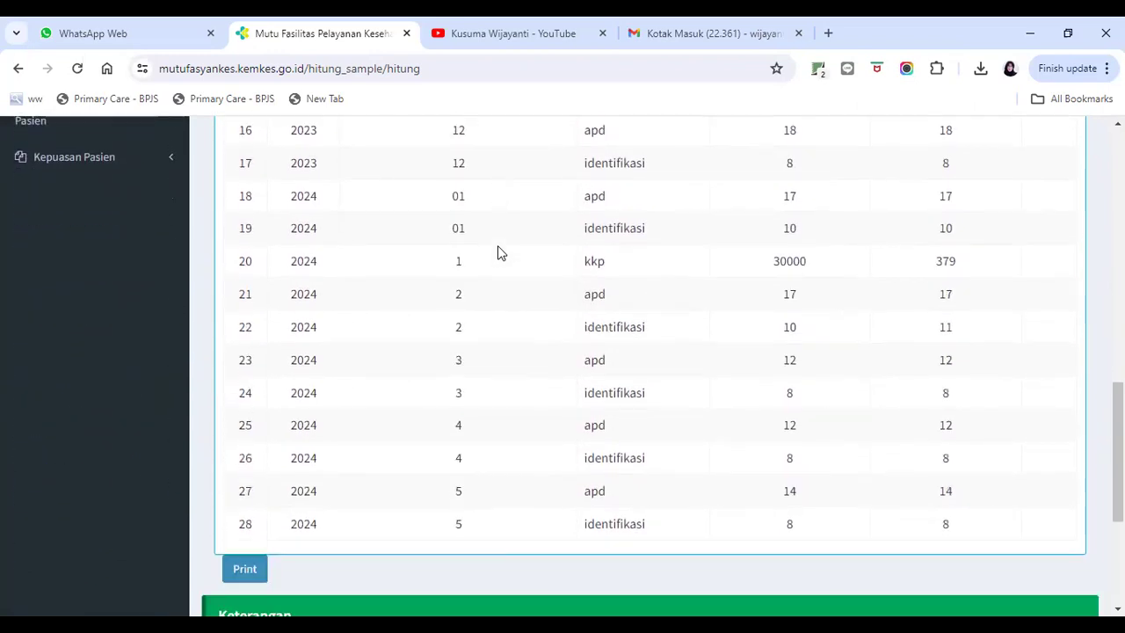
# Open the Morgan sample calculation and choose a population of 10000 to get its sample size.
pyautogui.scroll(-3, 497, 252)
pyautogui.scroll(2, 499, 254)
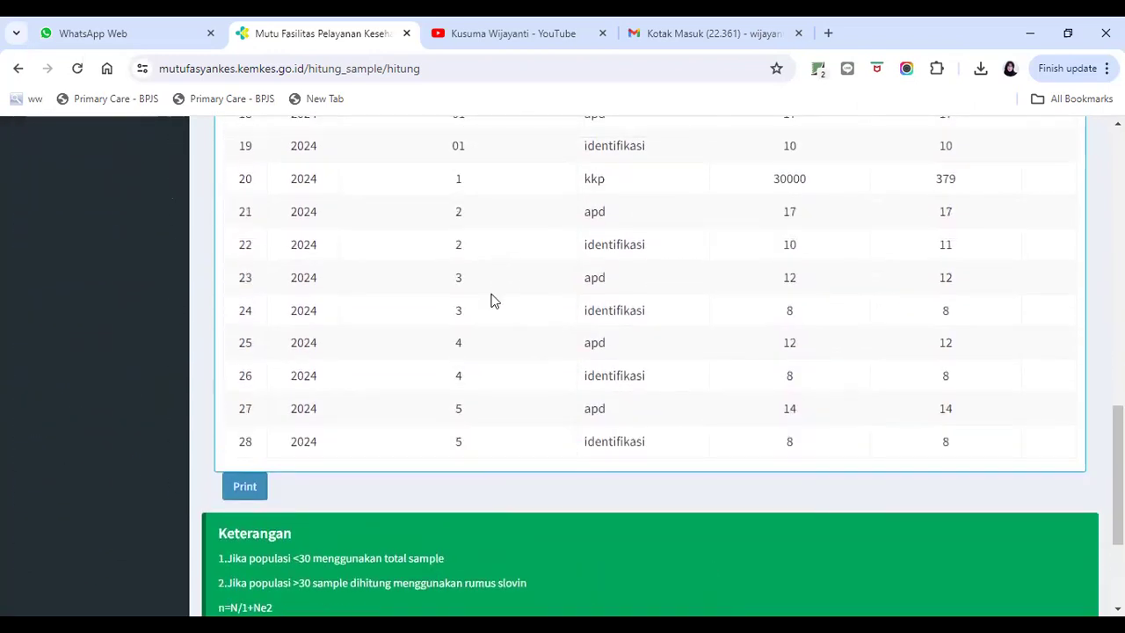
pyautogui.scroll(3, 538, 266)
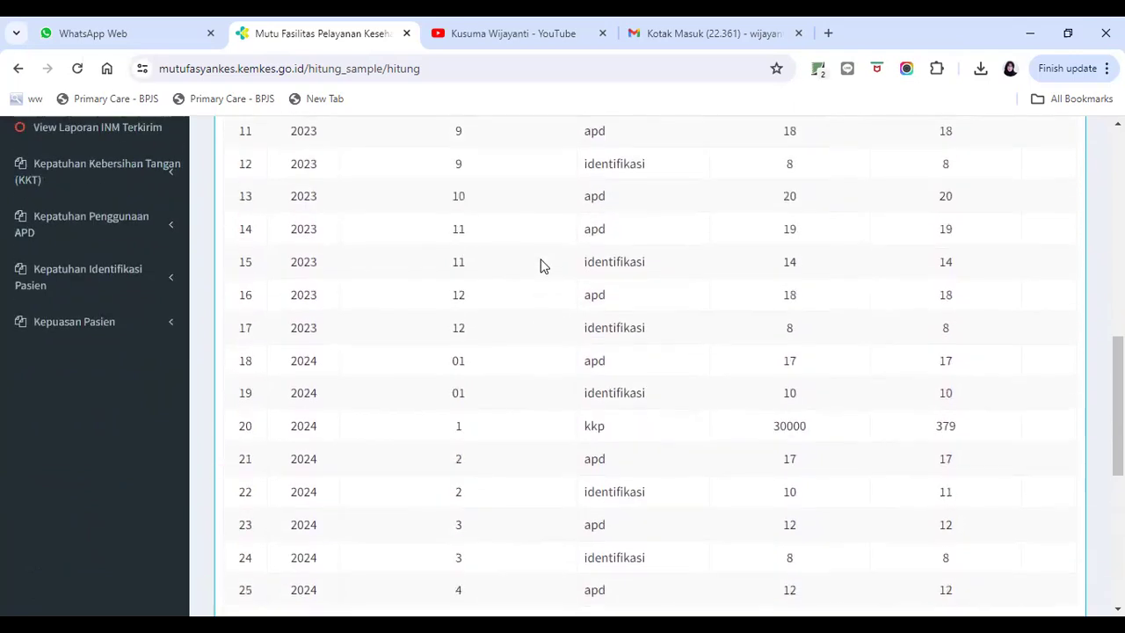
pyautogui.scroll(6, 540, 271)
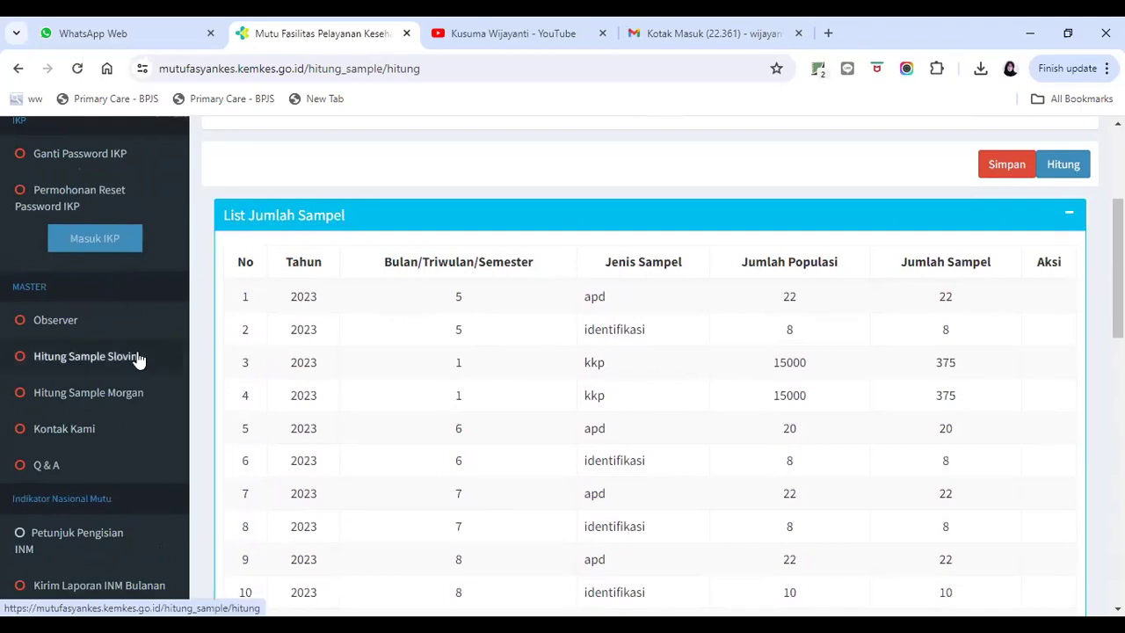
pyautogui.click(127, 398)
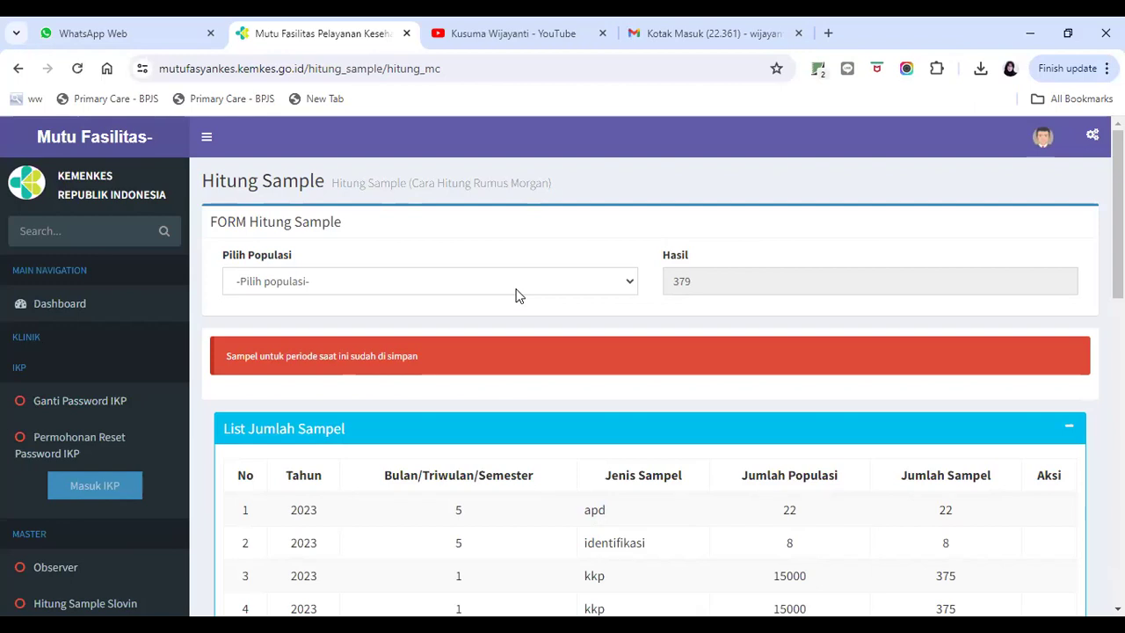
pyautogui.click(607, 289)
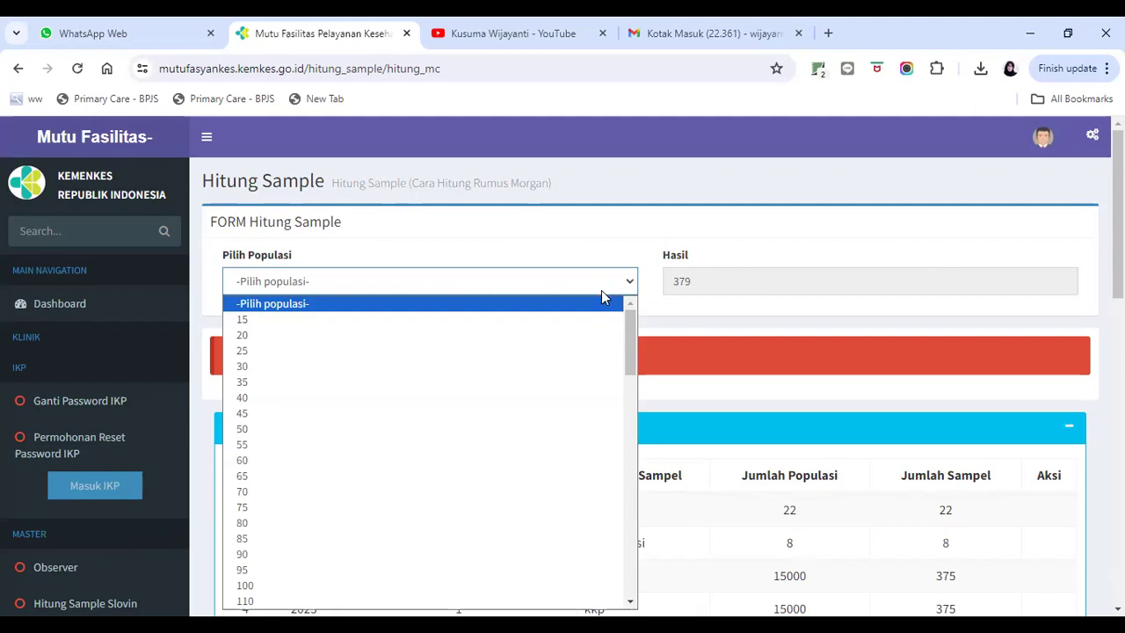
pyautogui.scroll(-10, 392, 486)
pyautogui.scroll(-5, 392, 486)
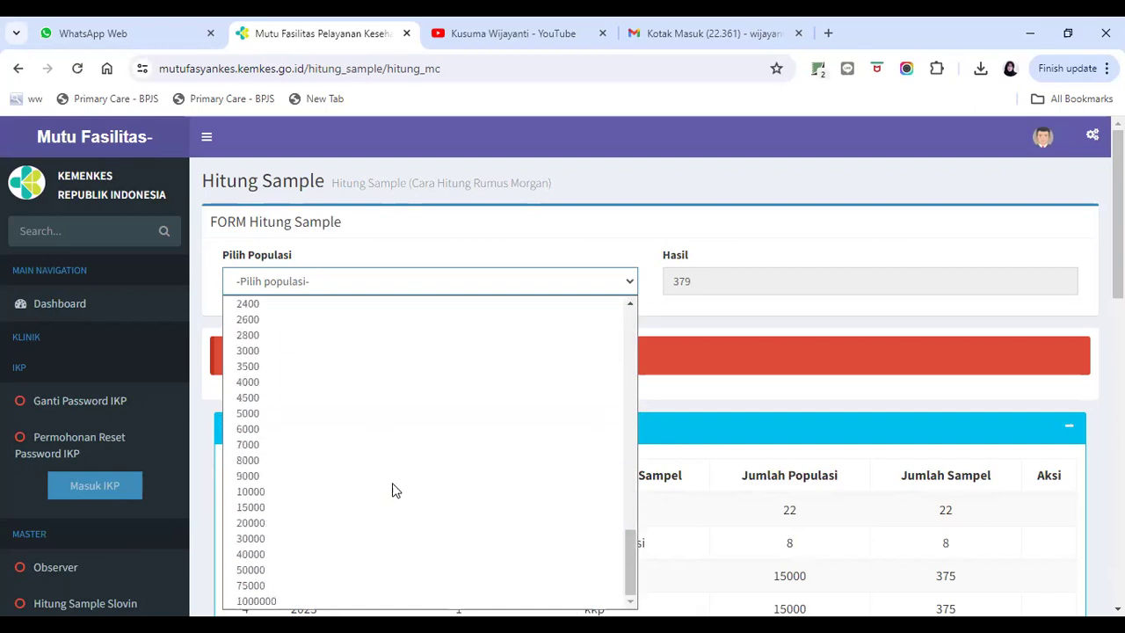
pyautogui.click(263, 492)
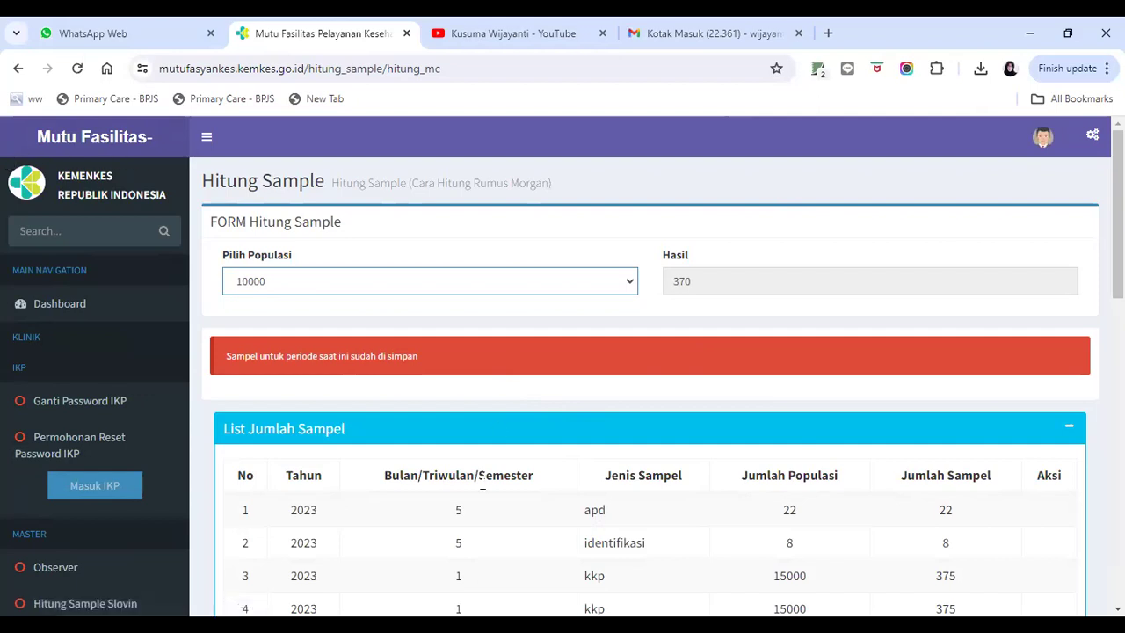
# Review the List Jumlah Sampel table on the Morgan page and the available Master and Indikator Nasional Mutu entries.
pyautogui.scroll(-2, 482, 482)
pyautogui.scroll(-3, 482, 482)
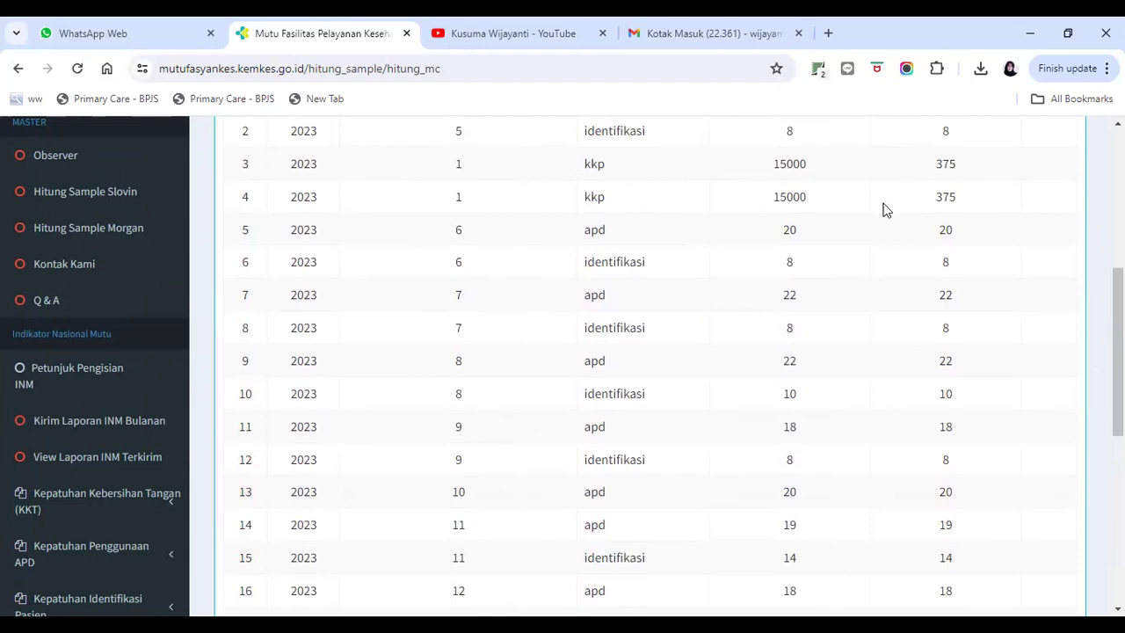
pyautogui.scroll(-4, 598, 320)
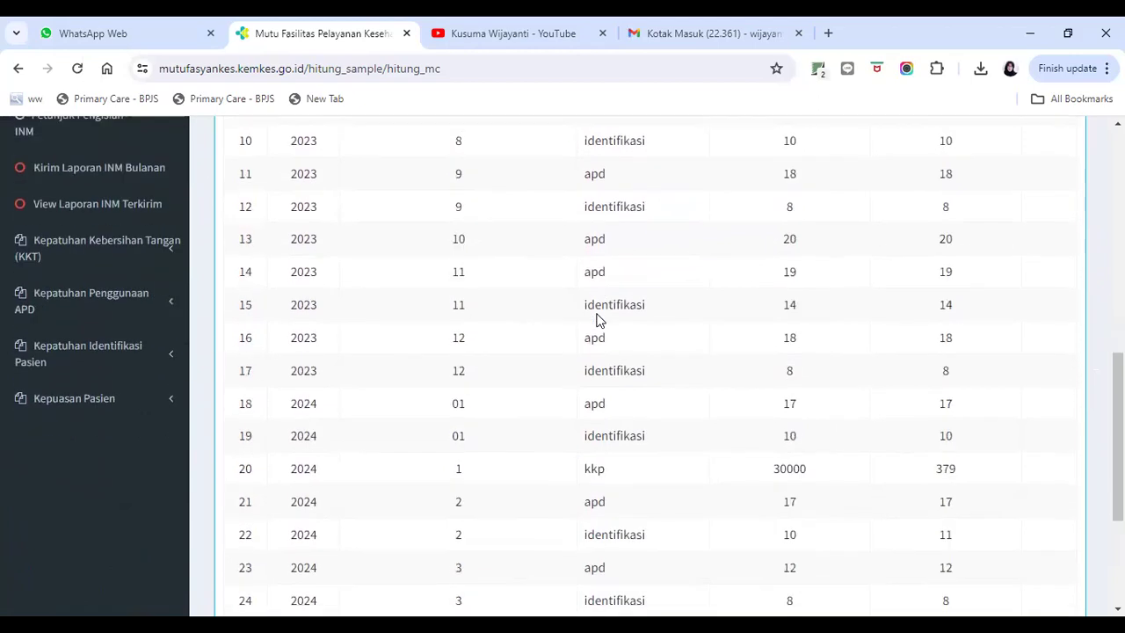
pyautogui.scroll(-2, 598, 320)
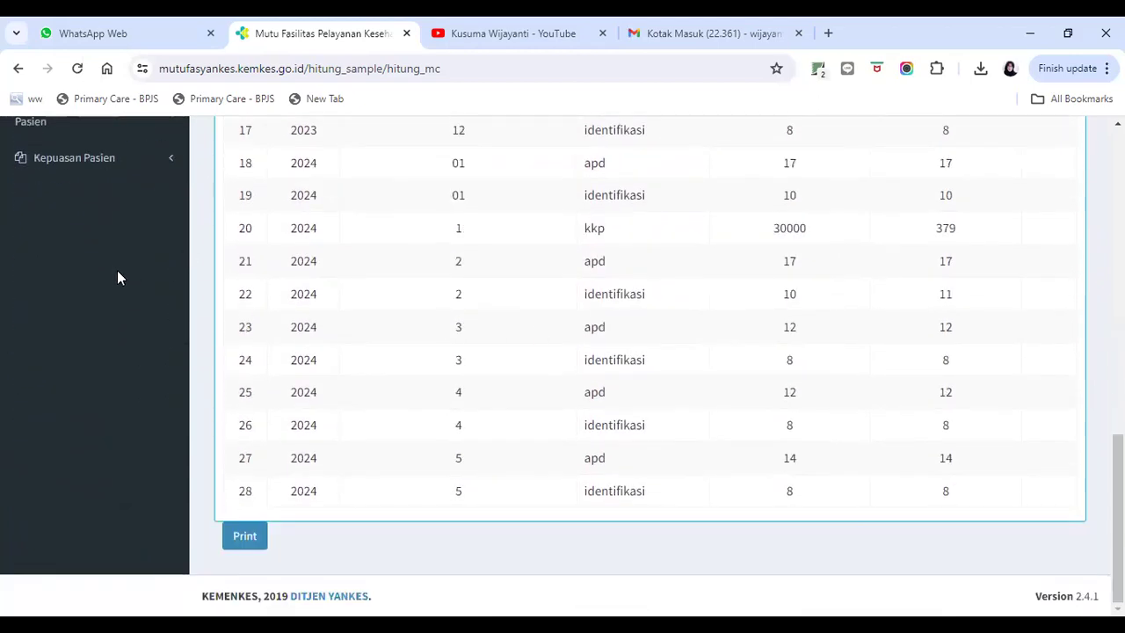
pyautogui.scroll(6, 118, 272)
pyautogui.scroll(5, 179, 260)
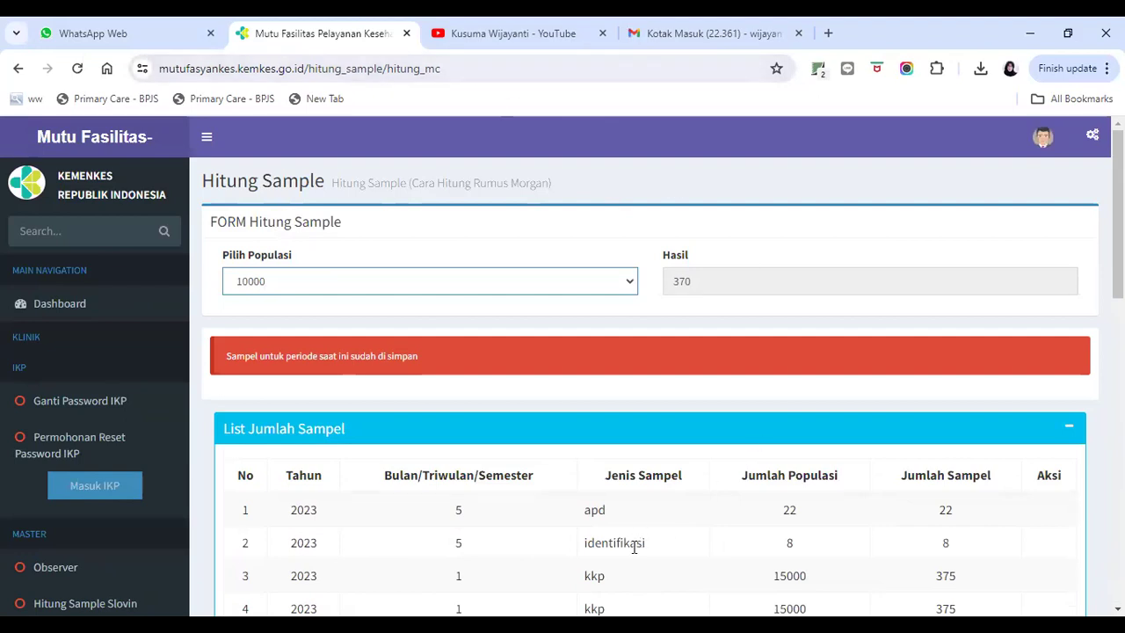
pyautogui.scroll(-3, 113, 458)
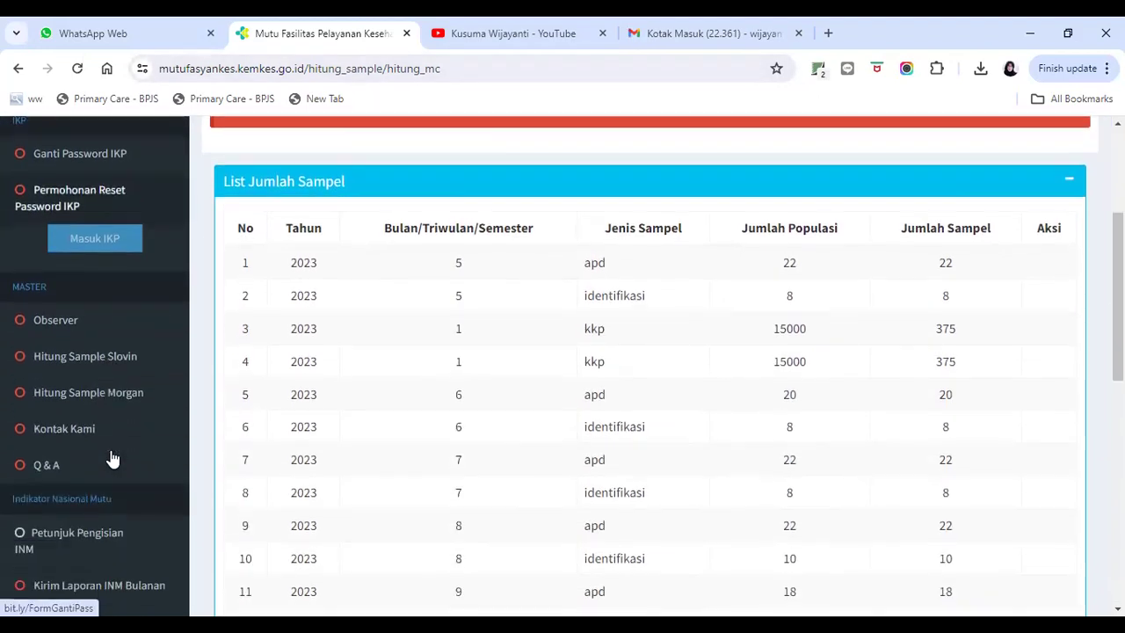
pyautogui.scroll(-2, 113, 458)
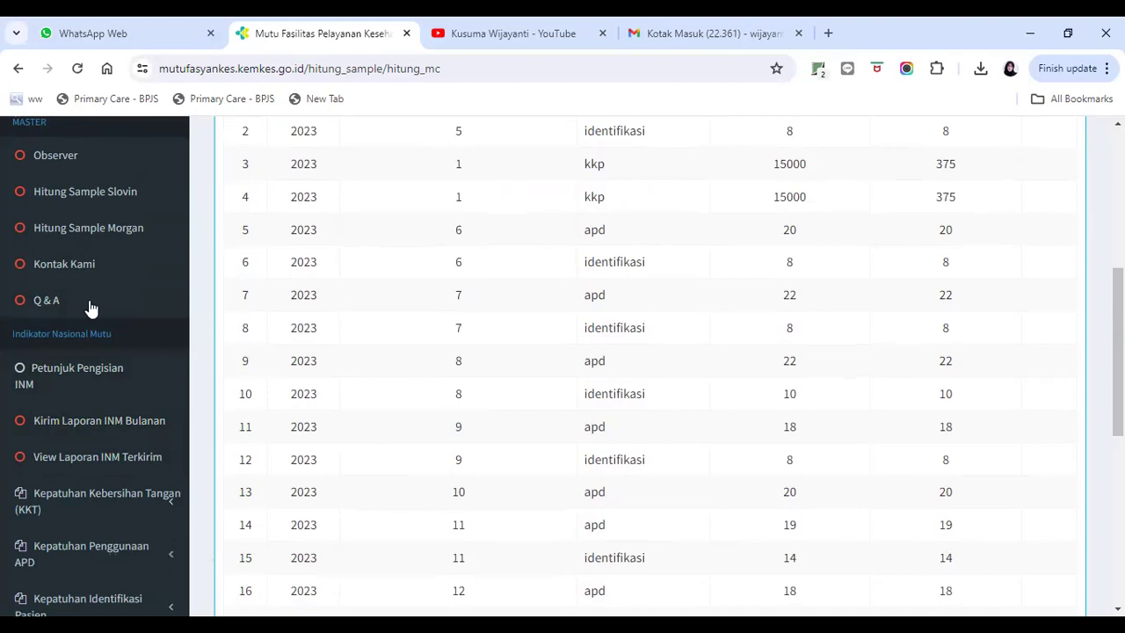
pyautogui.scroll(1, 95, 325)
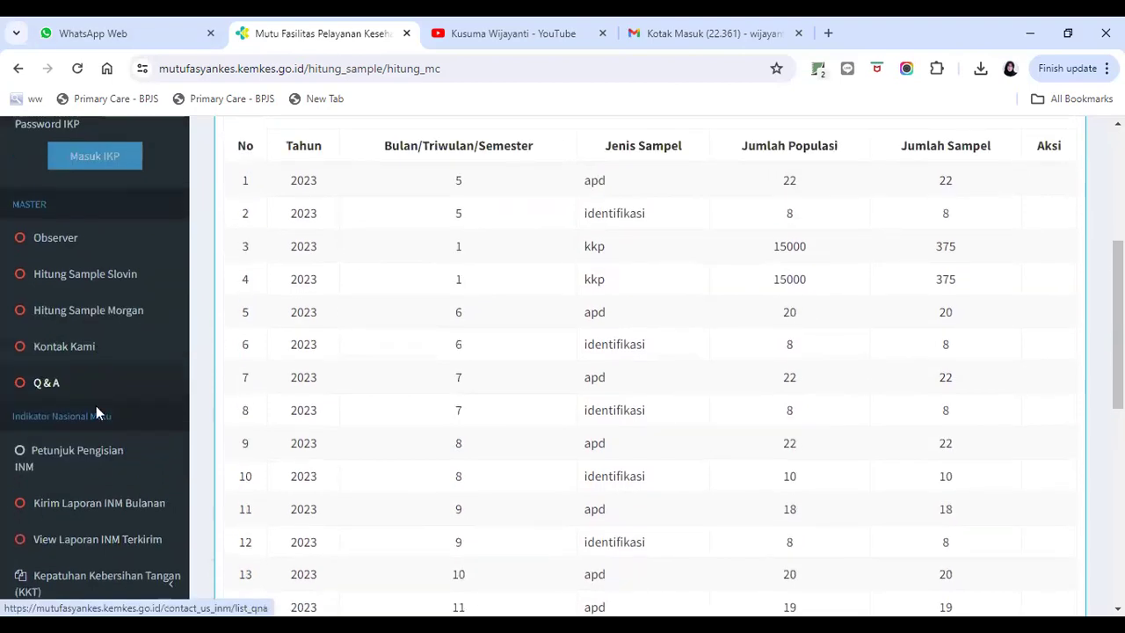
pyautogui.scroll(-1, 96, 406)
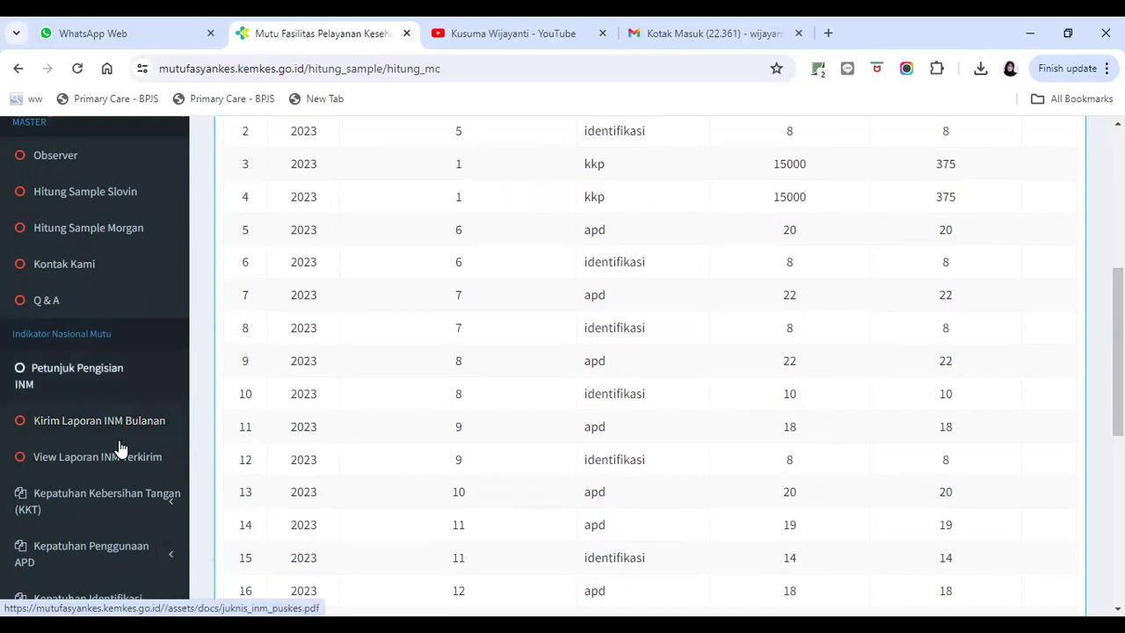
# Open the monthly INM report submission and retrieve the clinic's indicator data for Mei 2024.
pyautogui.click(120, 422)
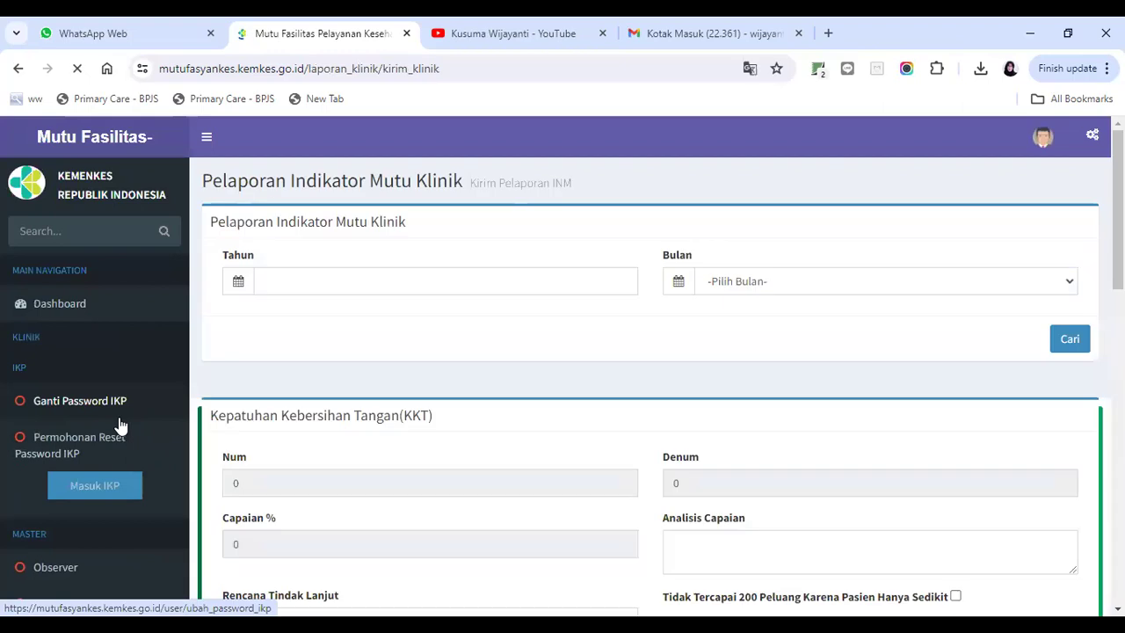
pyautogui.click(435, 283)
pyautogui.click(319, 404)
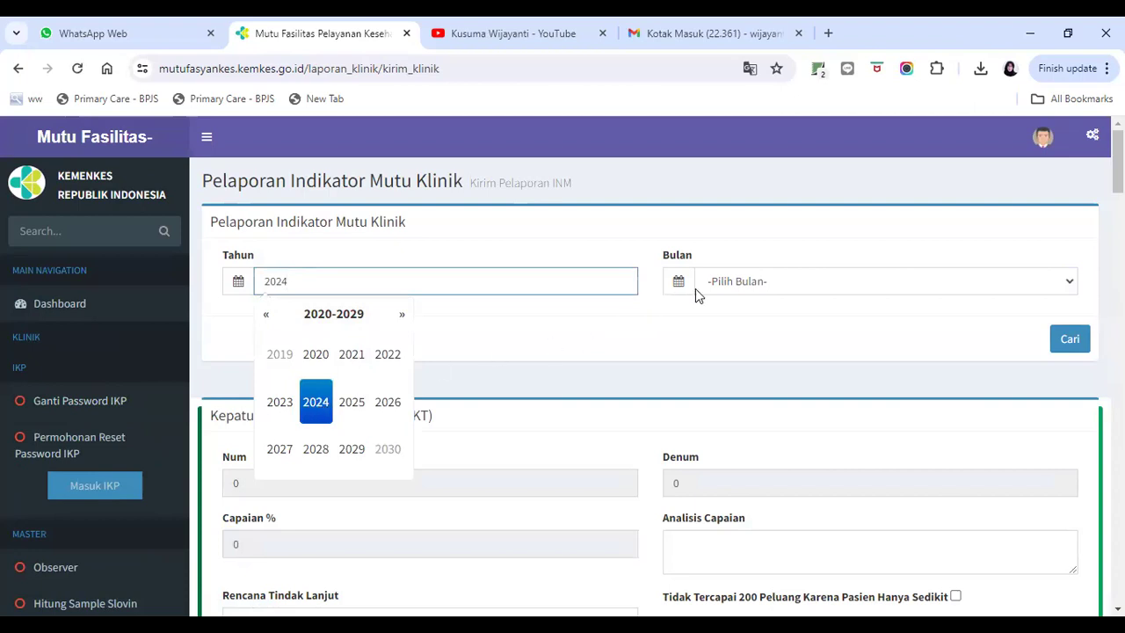
pyautogui.click(735, 283)
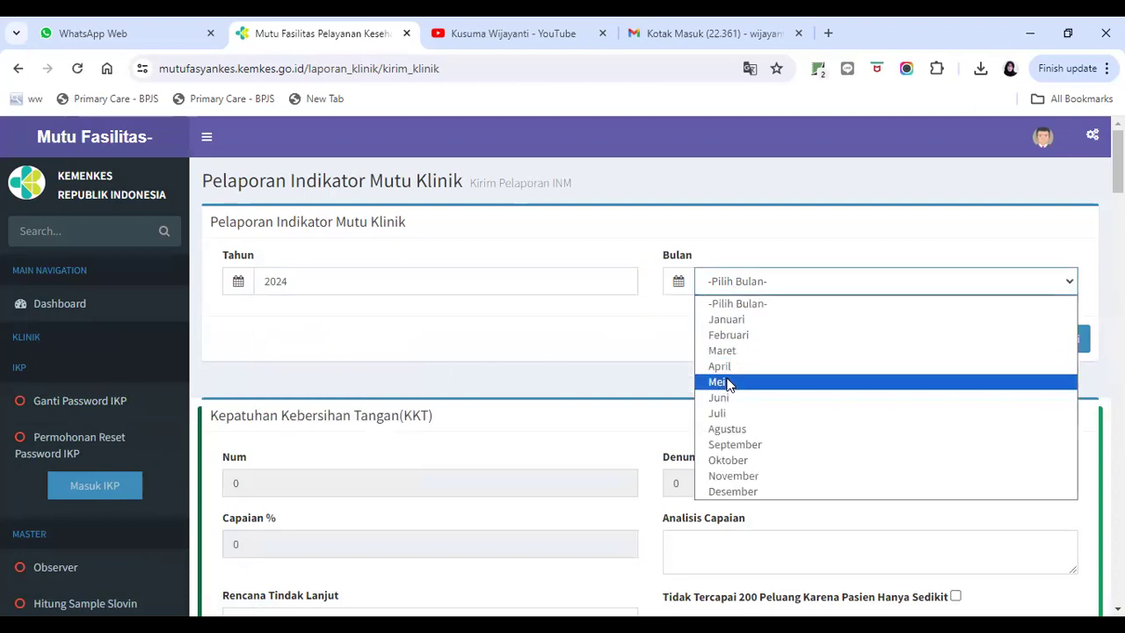
pyautogui.click(728, 383)
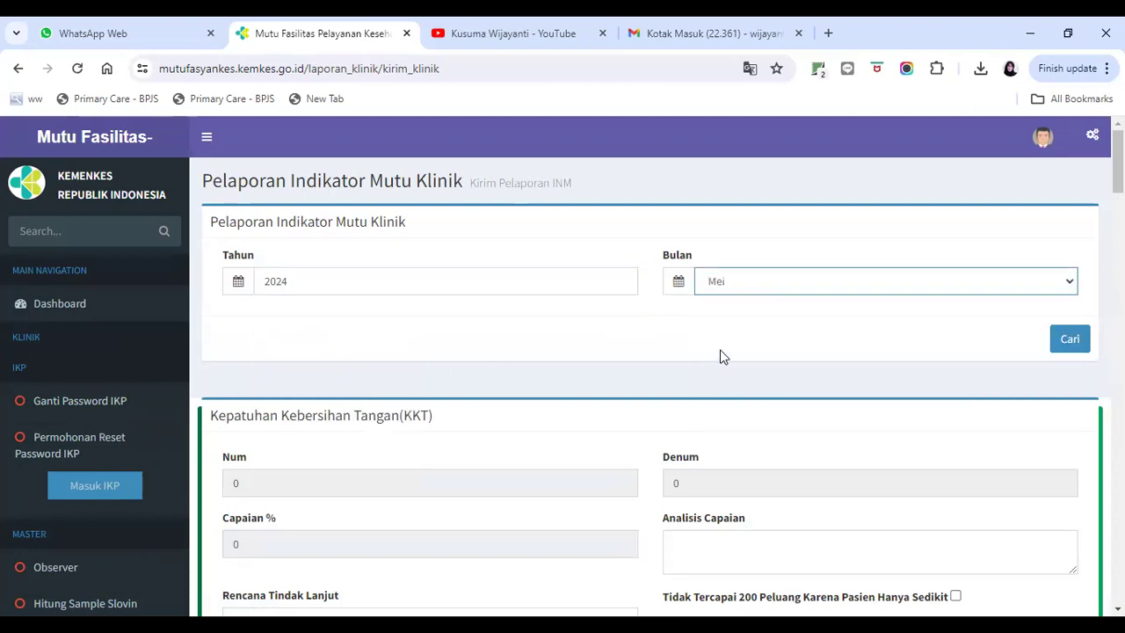
pyautogui.scroll(-1, 724, 345)
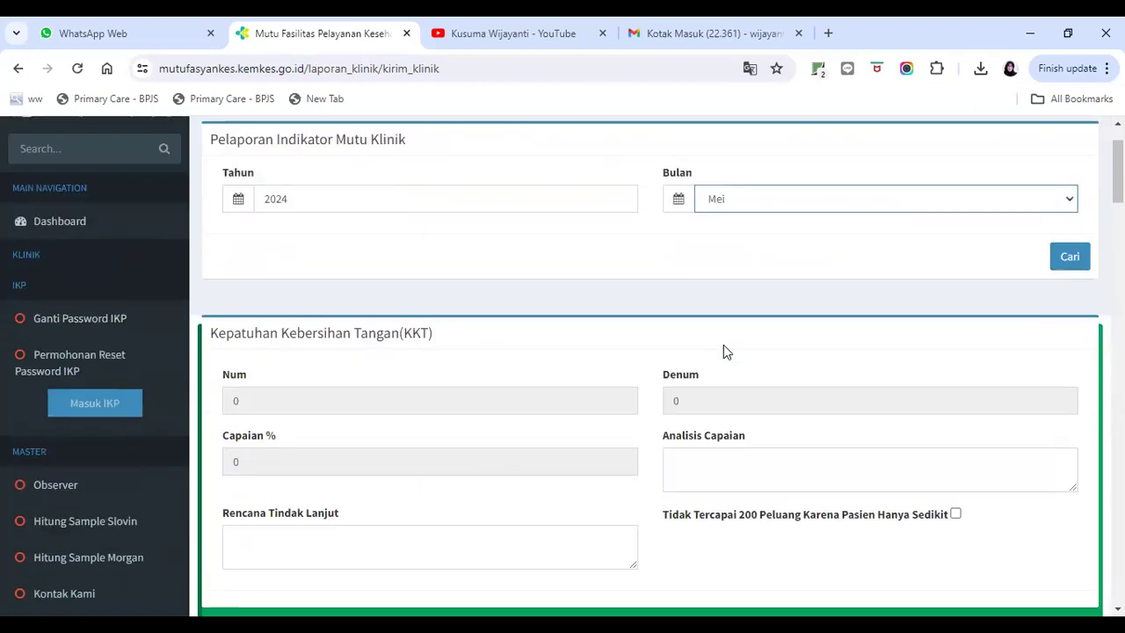
pyautogui.click(1065, 264)
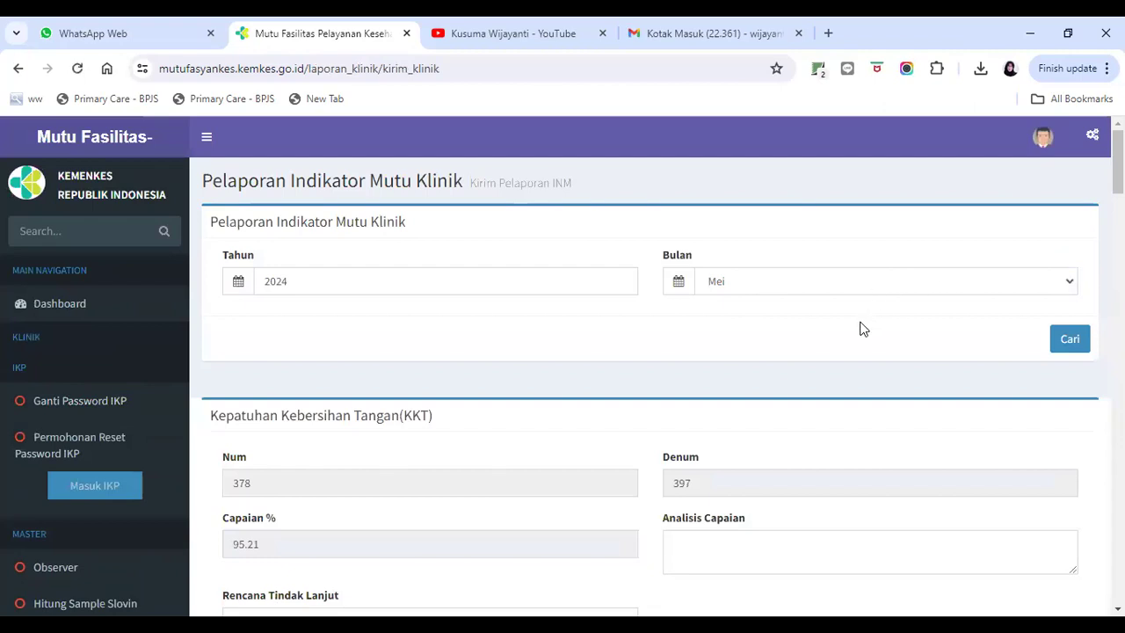
# Fill in the KKT Analisis Capaian with "tercapai, namun ada 1 petugas yang belum memahami 6 langkah cuci tangan yang benar".
pyautogui.scroll(-3, 862, 331)
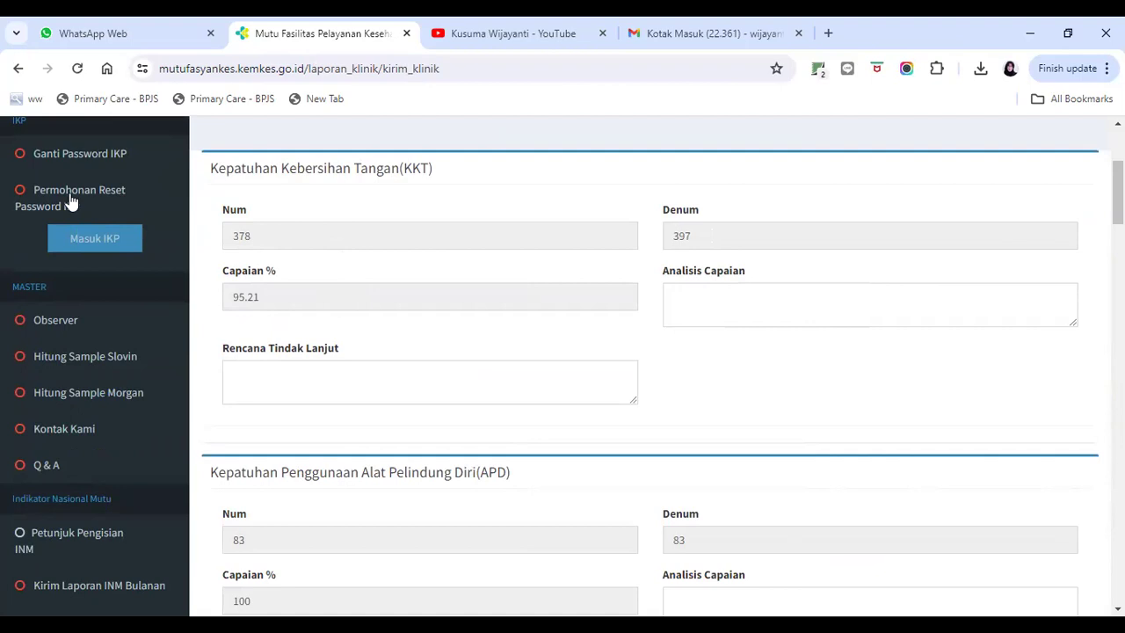
pyautogui.scroll(-5, 632, 360)
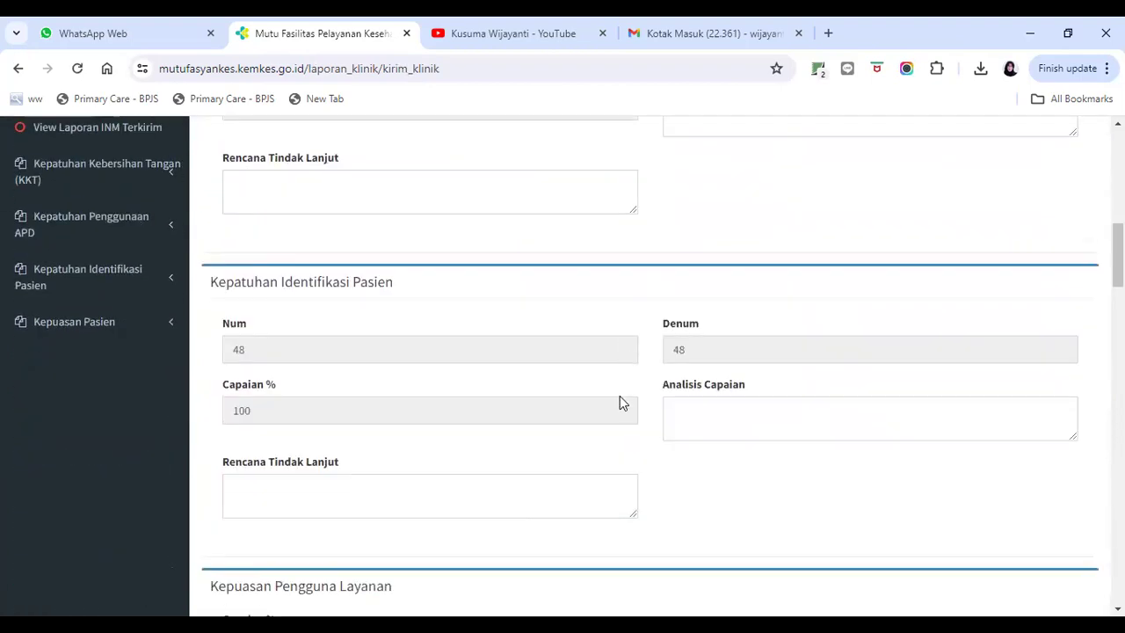
pyautogui.scroll(6, 619, 396)
pyautogui.scroll(-1, 621, 391)
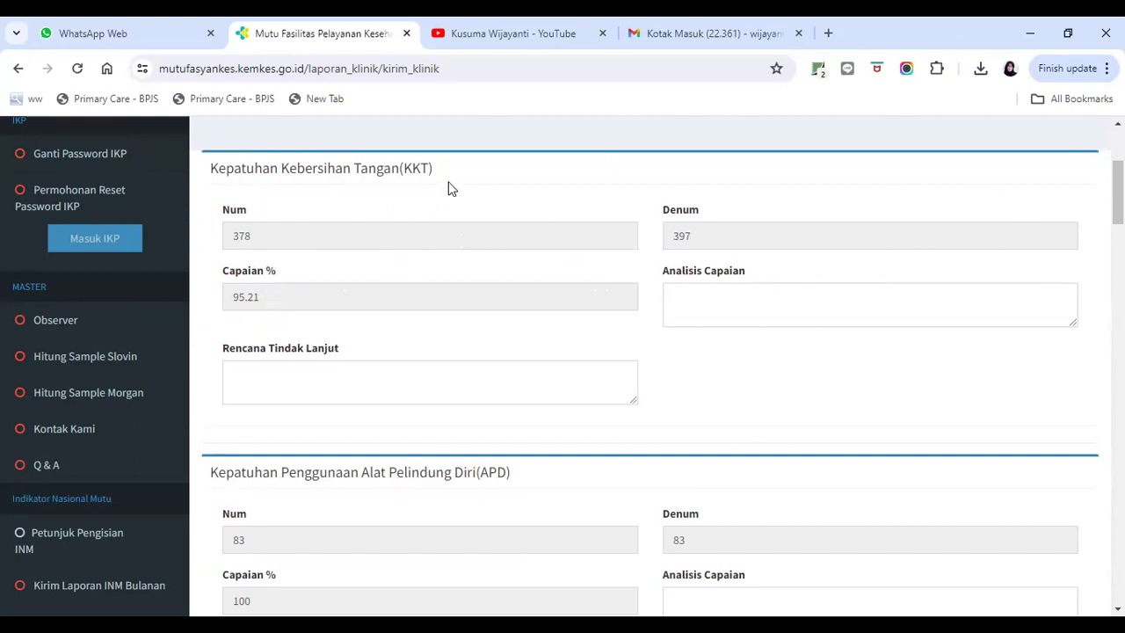
pyautogui.click(687, 294)
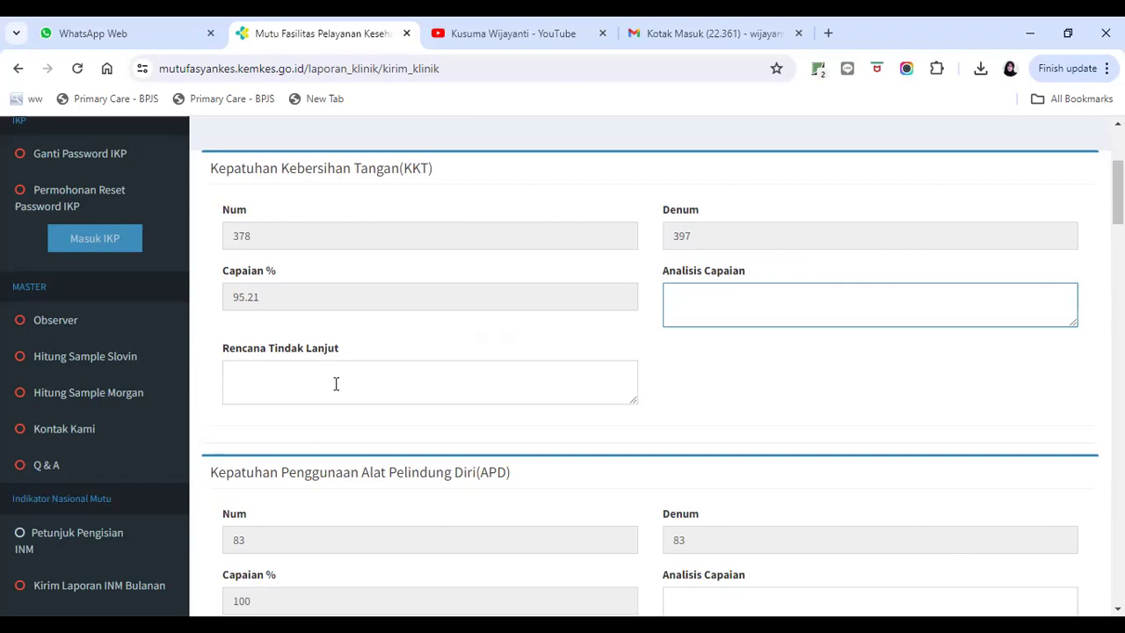
pyautogui.write('tercapai')
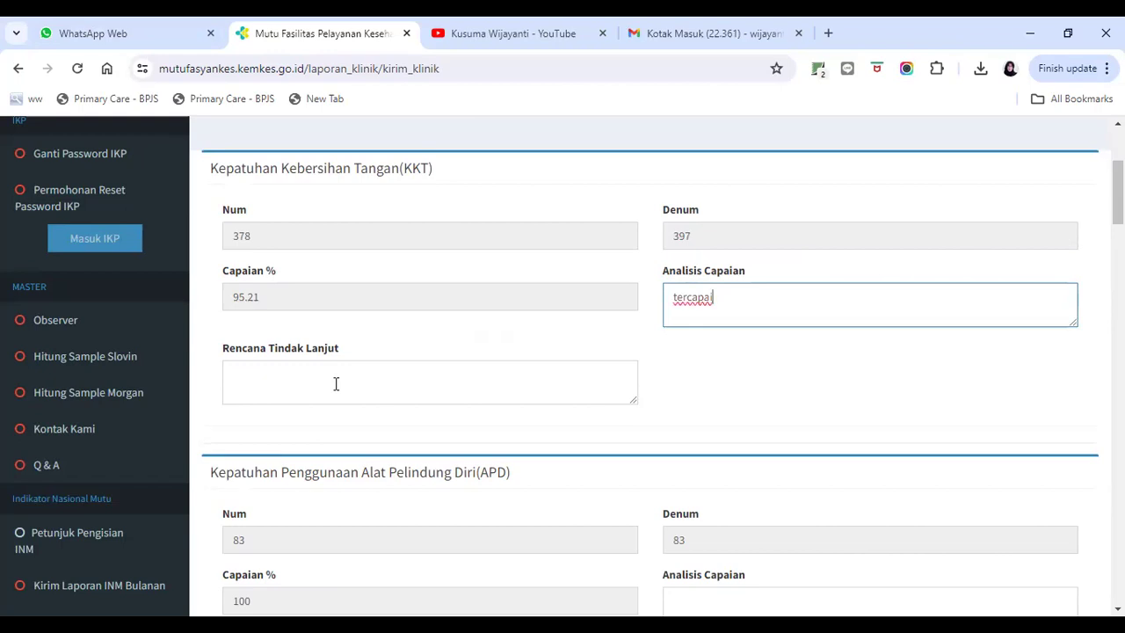
pyautogui.write(', namun ada 1')
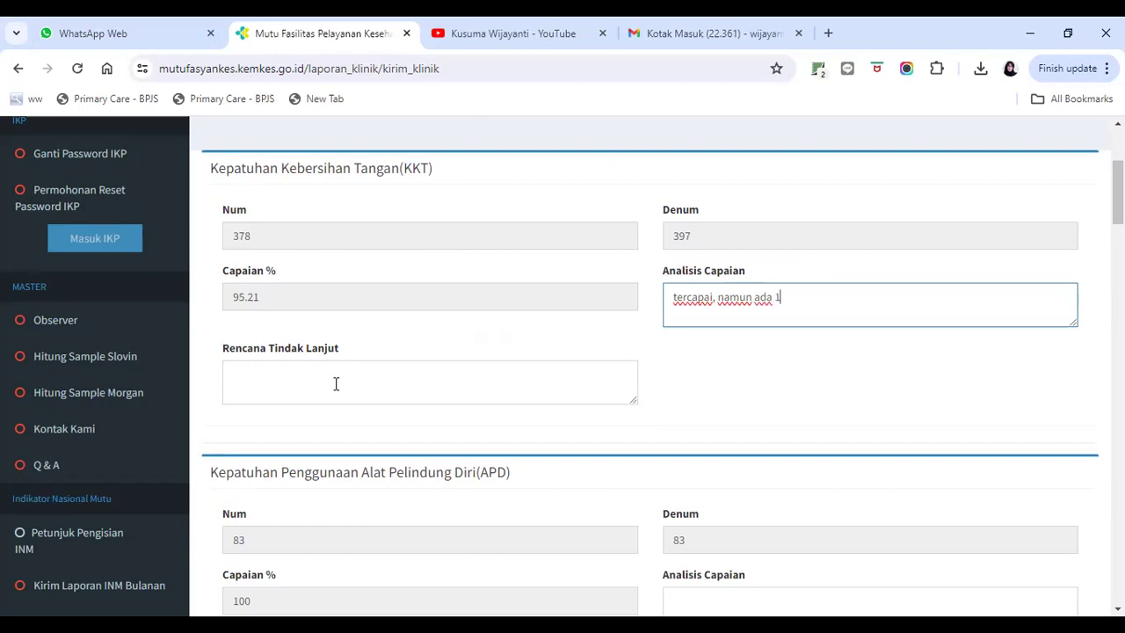
pyautogui.write(' petugas yang masih lupa ')
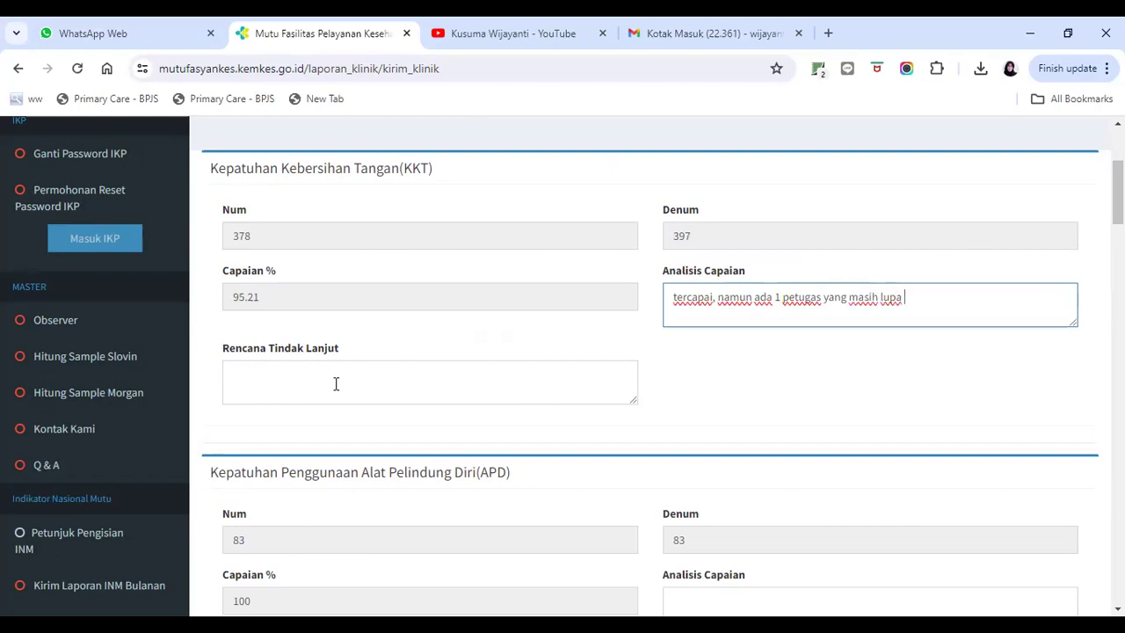
pyautogui.write('untuk')
pyautogui.press('BackSpace')
pyautogui.press('BackSpace')
pyautogui.press('BackSpace')
pyautogui.press('BackSpace')
pyautogui.press('BackSpace')
pyautogui.press('BackSpace')
pyautogui.press('BackSpace')
pyautogui.press('BackSpace')
pyautogui.press('BackSpace')
pyautogui.press('BackSpace')
pyautogui.press('BackSpace')
pyautogui.press('BackSpace')
pyautogui.press('BackSpace')
pyautogui.press('BackSpace')
pyautogui.write('belum memahami')
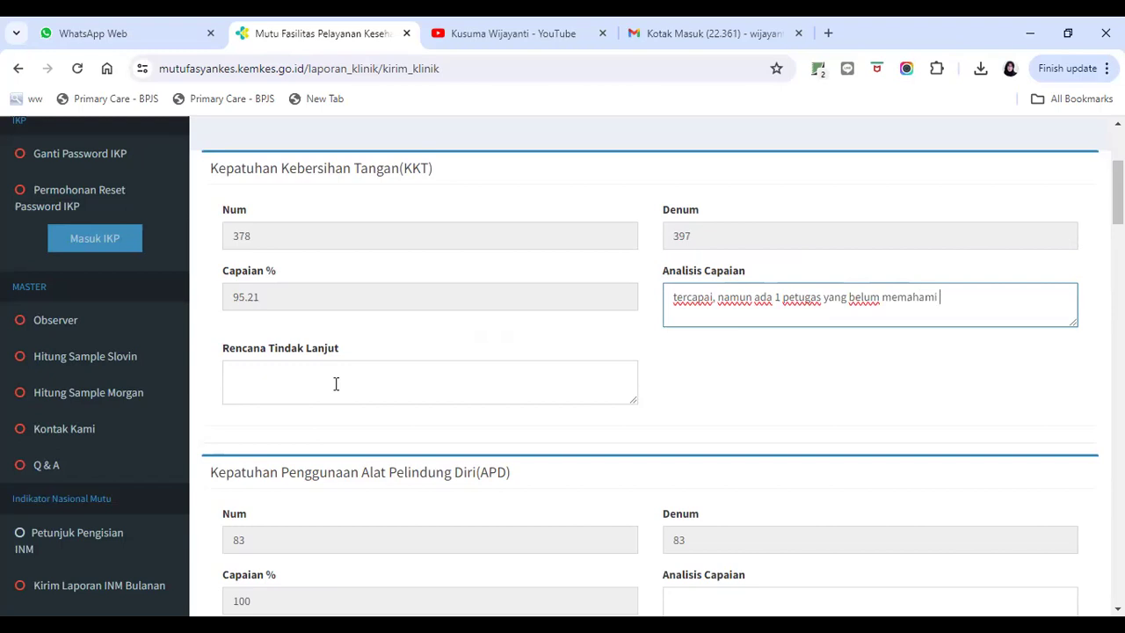
pyautogui.write(' c')
pyautogui.write(' langkah cu')
pyautogui.write('ci tanga')
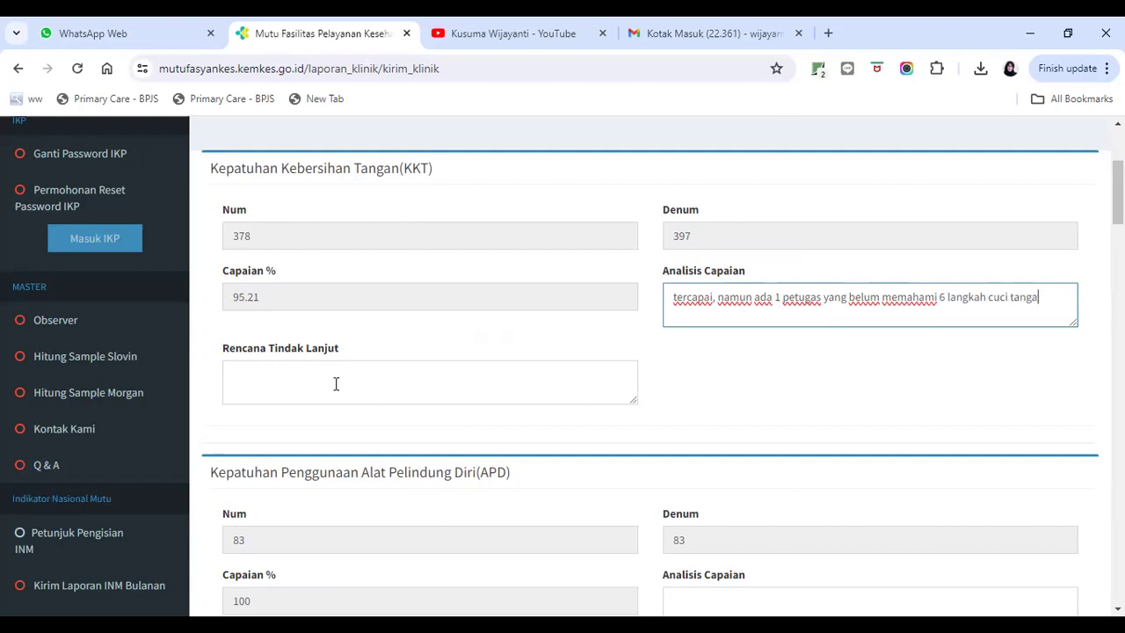
pyautogui.write('n yang benar')
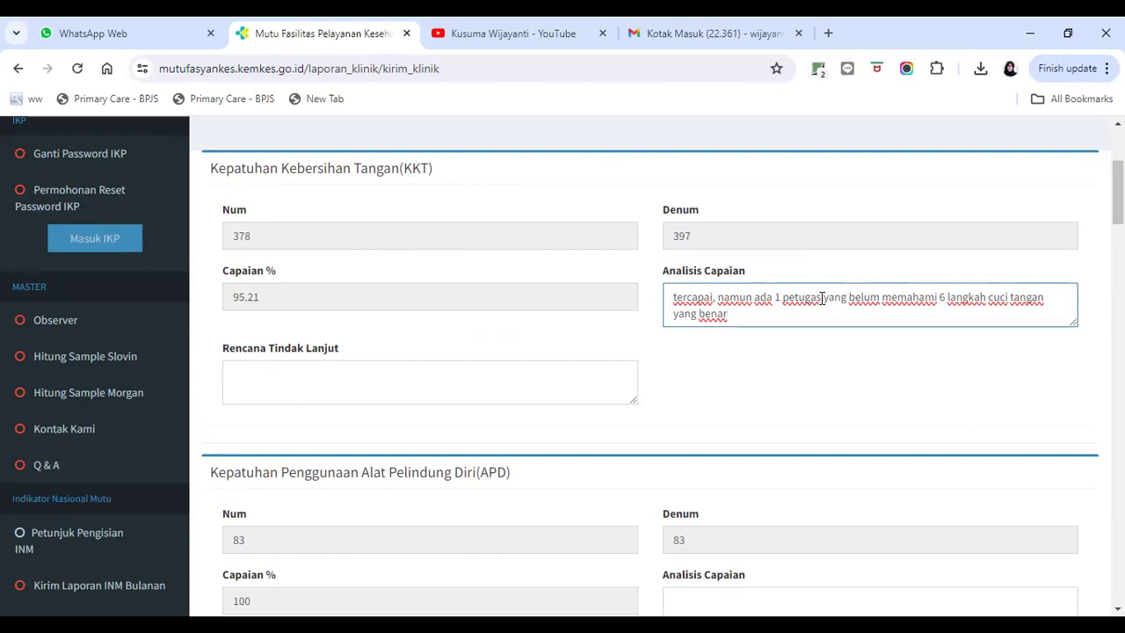
# Fill in the KKT Rencana Tindak Lanjut with "melakukan pembinaan terfokus untuk mningkatkan pemahaman cara cuci tangan yang benar".
pyautogui.click(554, 390)
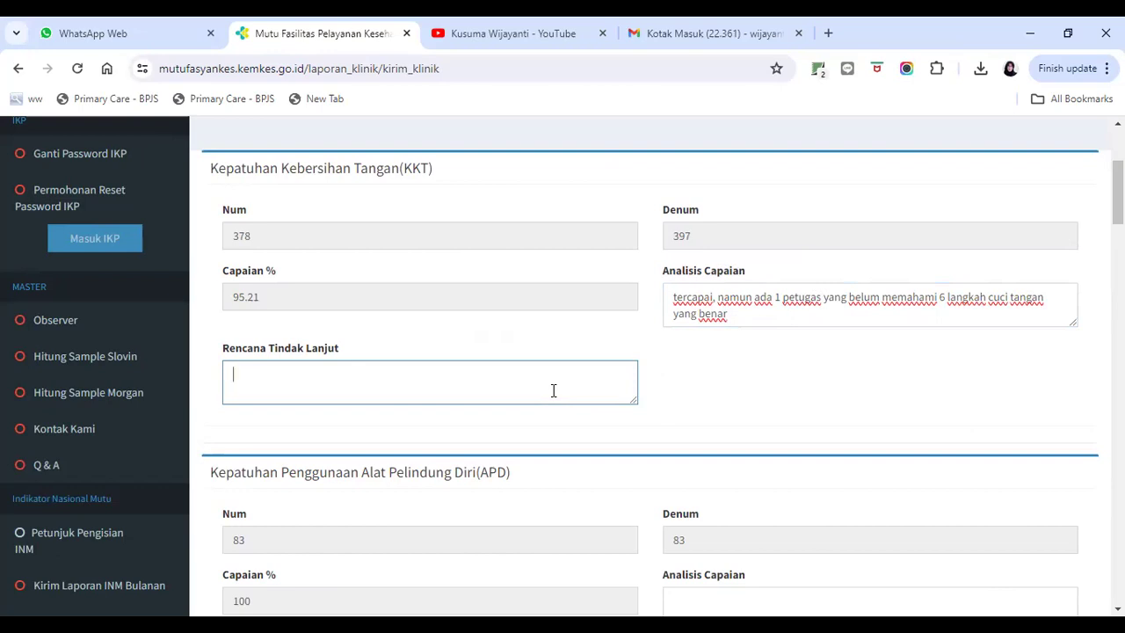
pyautogui.write('melakukan pemb')
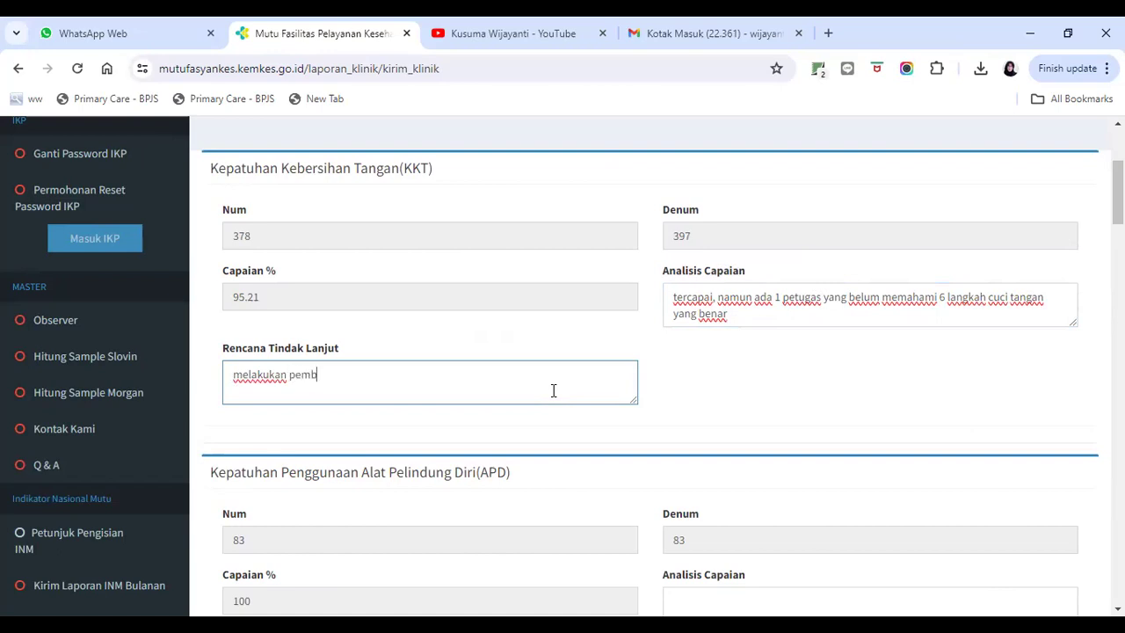
pyautogui.write('inaan tergfoku')
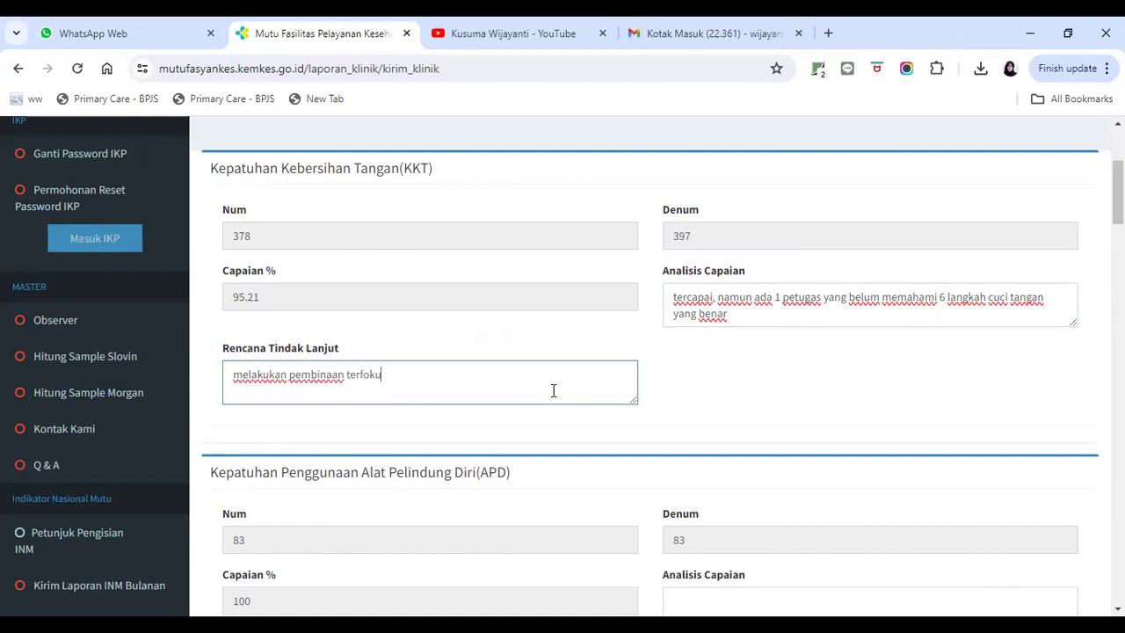
pyautogui.write('s untuk mningkatkan ')
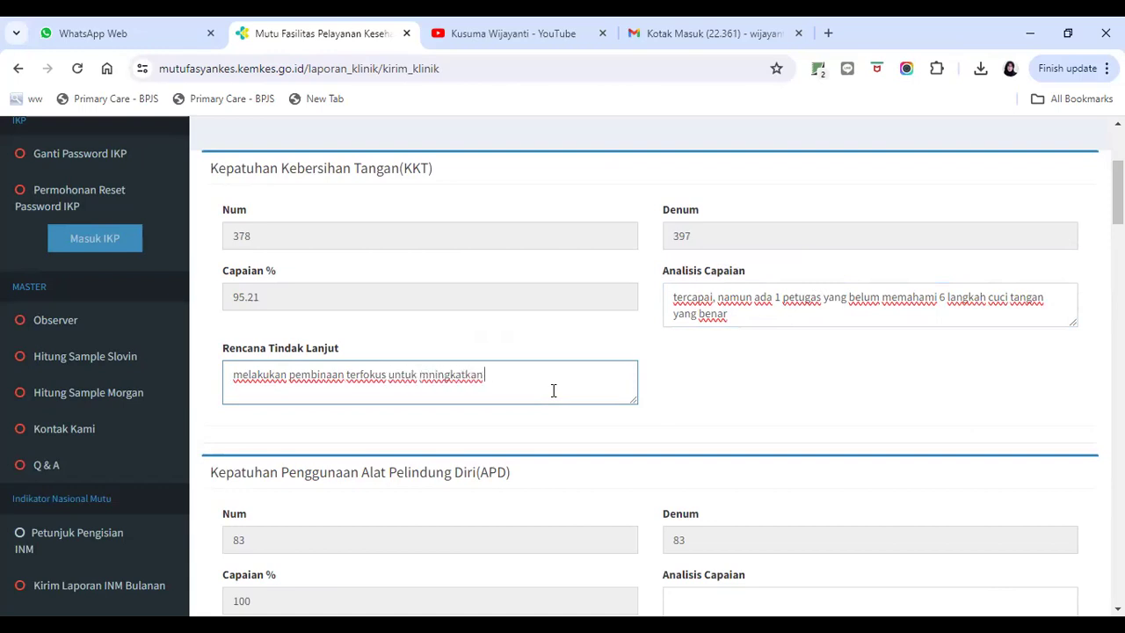
pyautogui.write('pemahaman cara cucit angan')
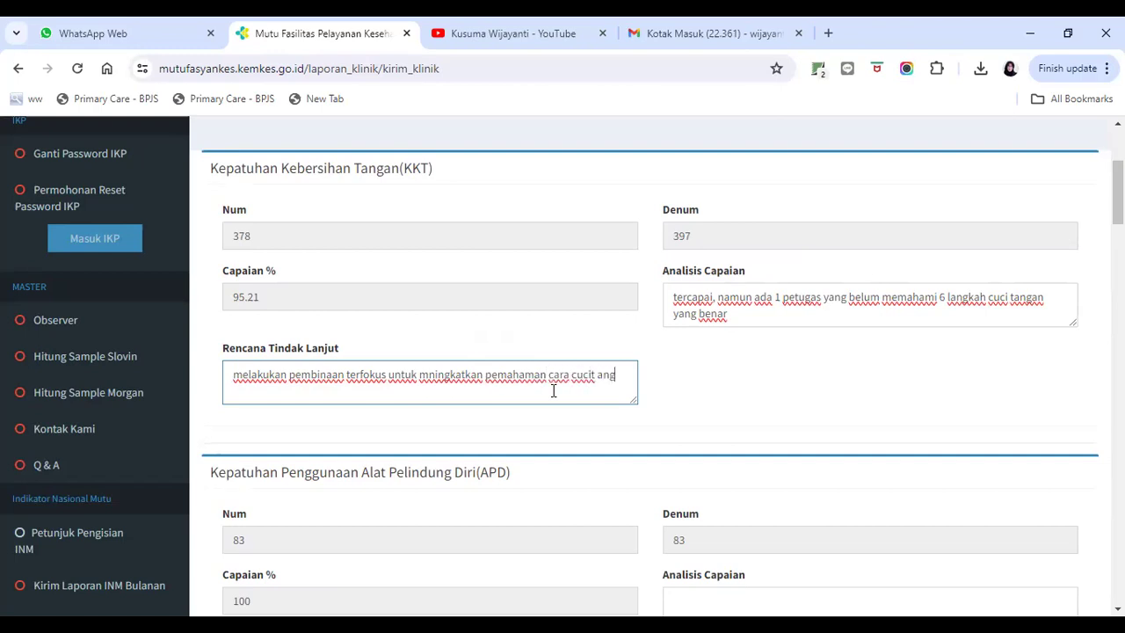
pyautogui.press('BackSpace')
pyautogui.press('BackSpace')
pyautogui.press('BackSpace')
pyautogui.press('BackSpace')
pyautogui.press('BackSpace')
pyautogui.press('BackSpace')
pyautogui.write('tangan')
pyautogui.write('yang ban')
pyautogui.write('enar')
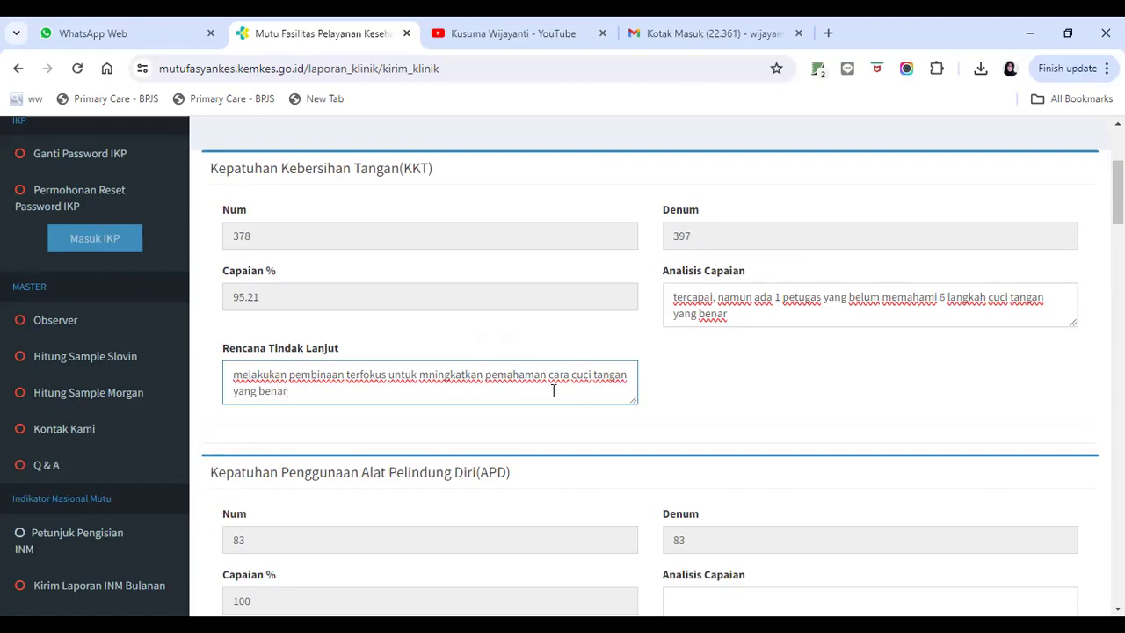
# Fill in the APD Analisis Capaian with "tercapai, semua petugas dapat mematuhi pemakaina apd sesuai indikasi paparan infeksi".
pyautogui.scroll(-2, 768, 397)
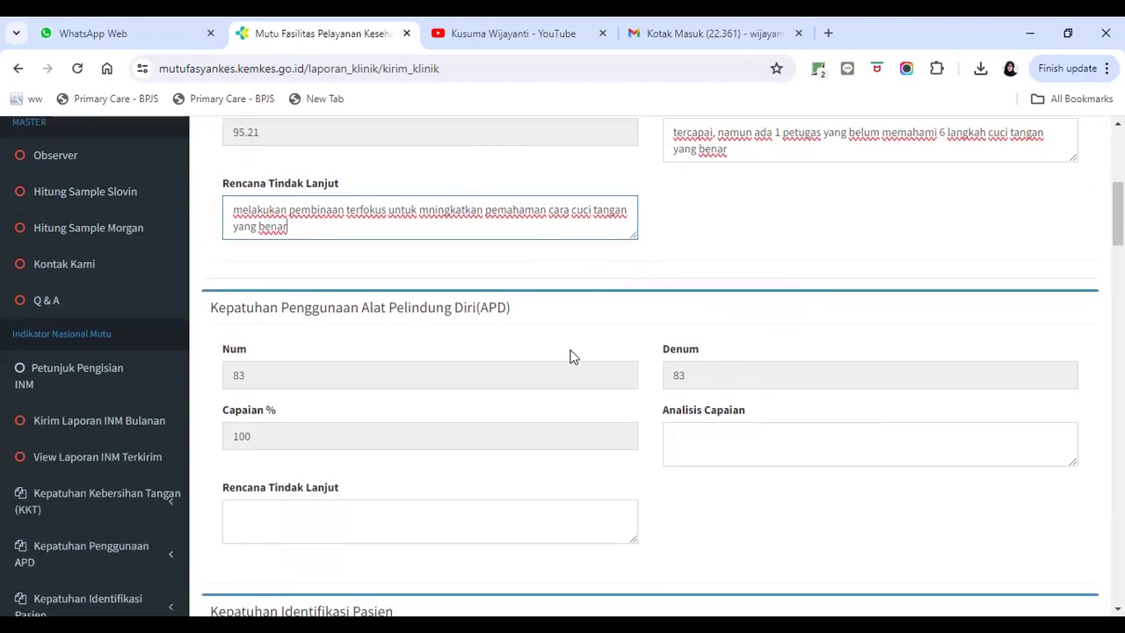
pyautogui.click(733, 446)
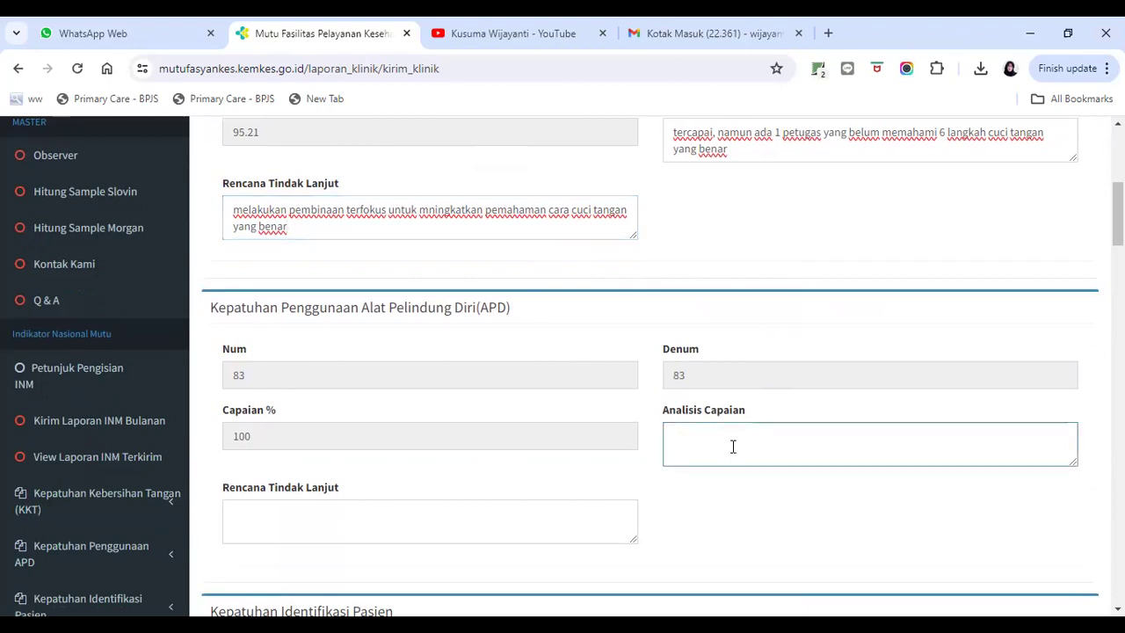
pyautogui.write('tercapai, sem')
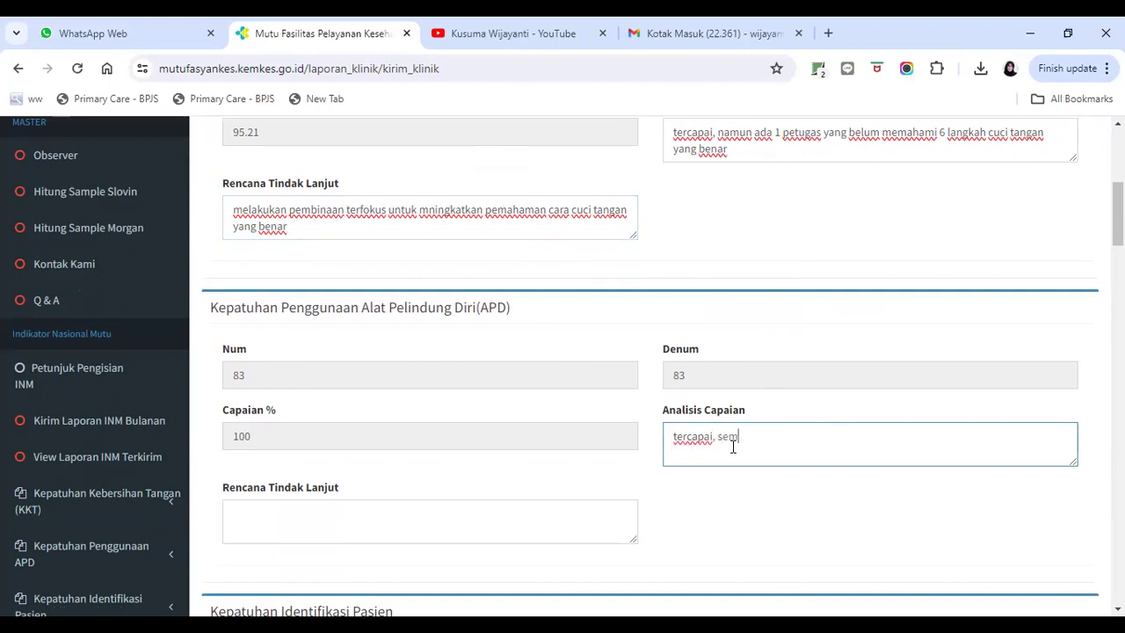
pyautogui.write('ua petugas dapat')
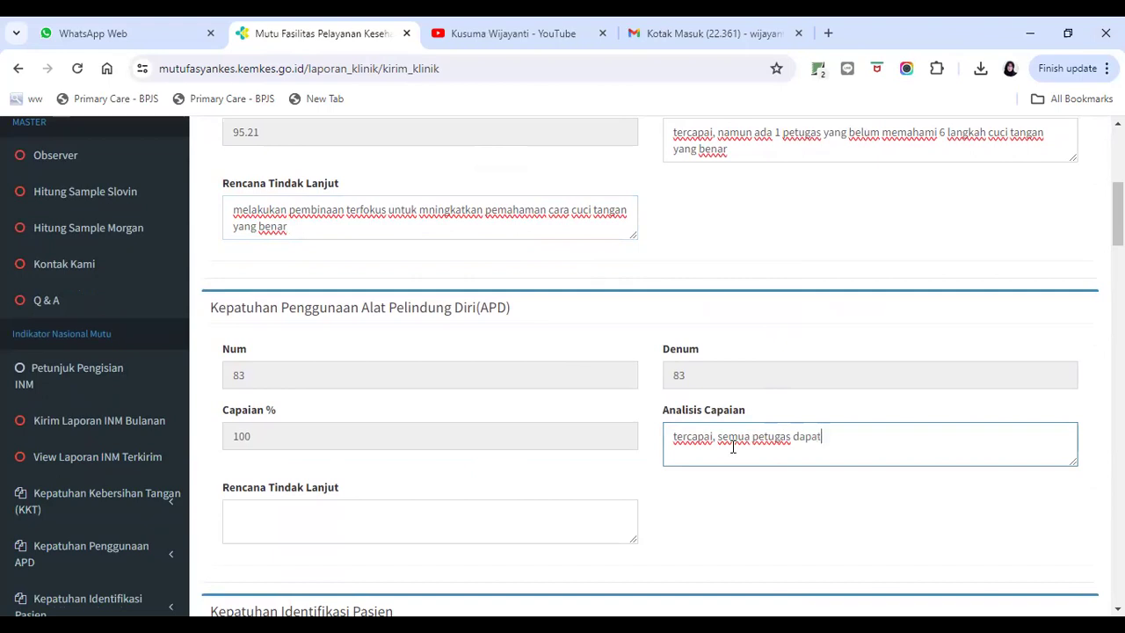
pyautogui.write(' mematuhi pemakaina apd sesuai indikasi paparan infeksi')
# Fill in the APD Rencana Tindak Lanjut with "melanjutkna pelaksanaan monitoring kepatuhan".
pyautogui.scroll(-1, 563, 501)
pyautogui.click(554, 446)
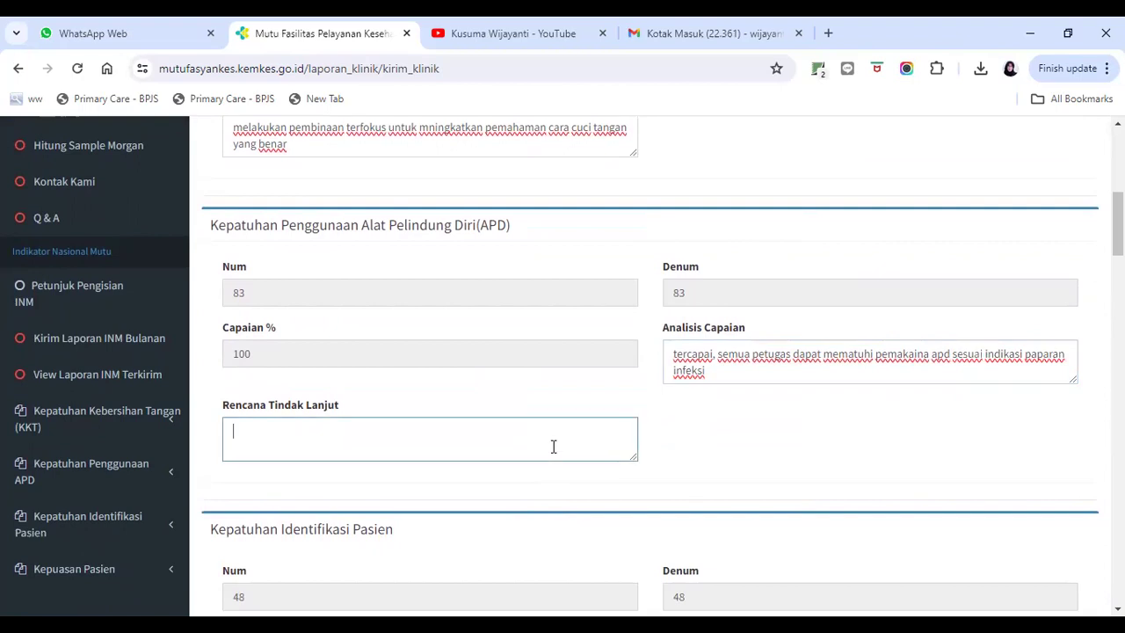
pyautogui.write('mela')
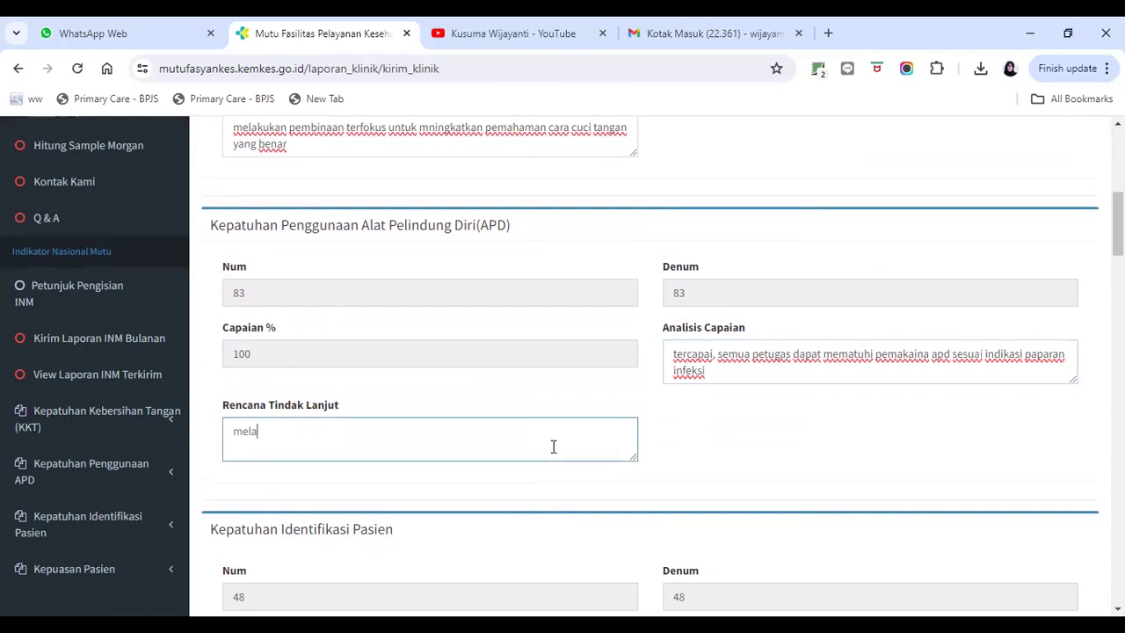
pyautogui.write('njutkna pelaksanaan mo')
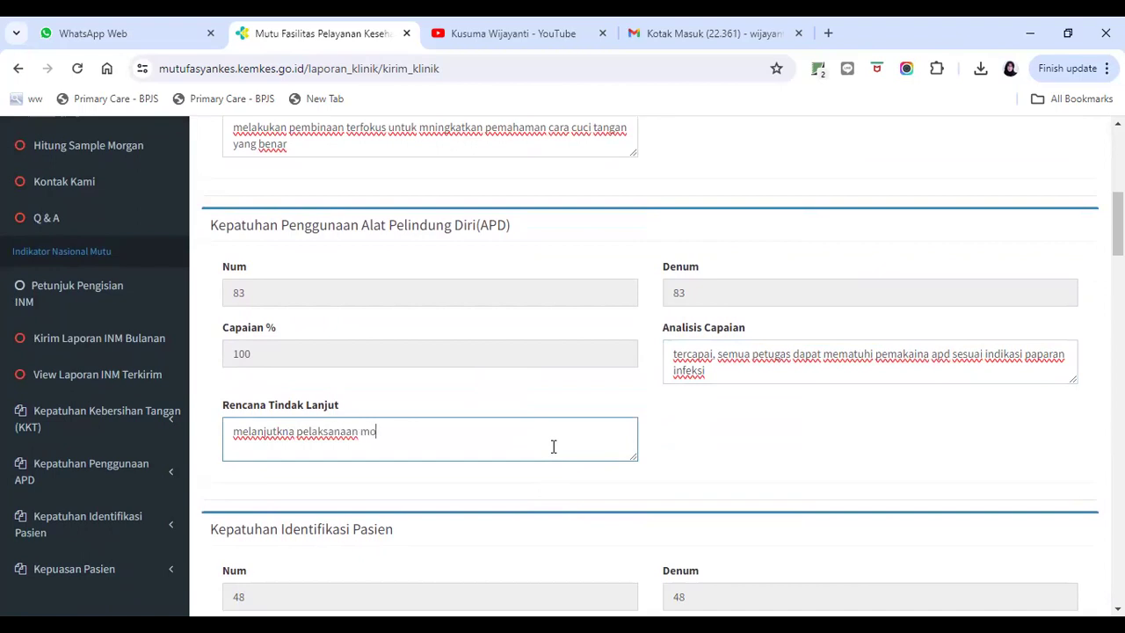
pyautogui.write('nitoring kepatuhan')
# Review the monthly report form from KKT through Kepatuhan Identifikasi Pasien and Kepuasan Pengguna Layanan to the Laporan INM Terkirim table.
pyautogui.scroll(-3, 530, 429)
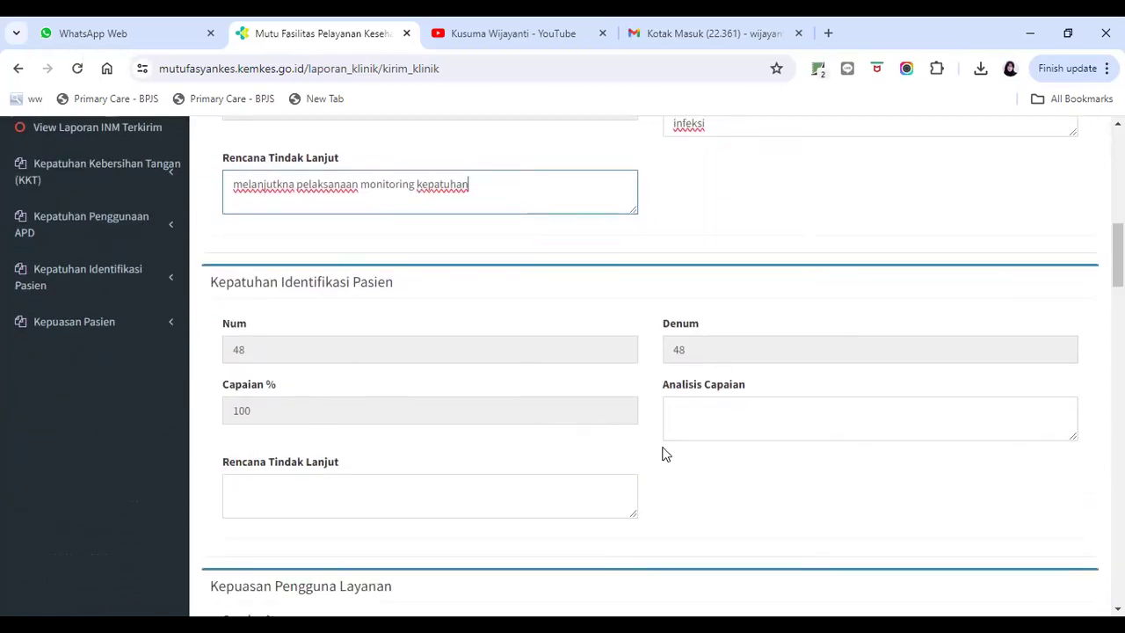
pyautogui.scroll(1, 773, 437)
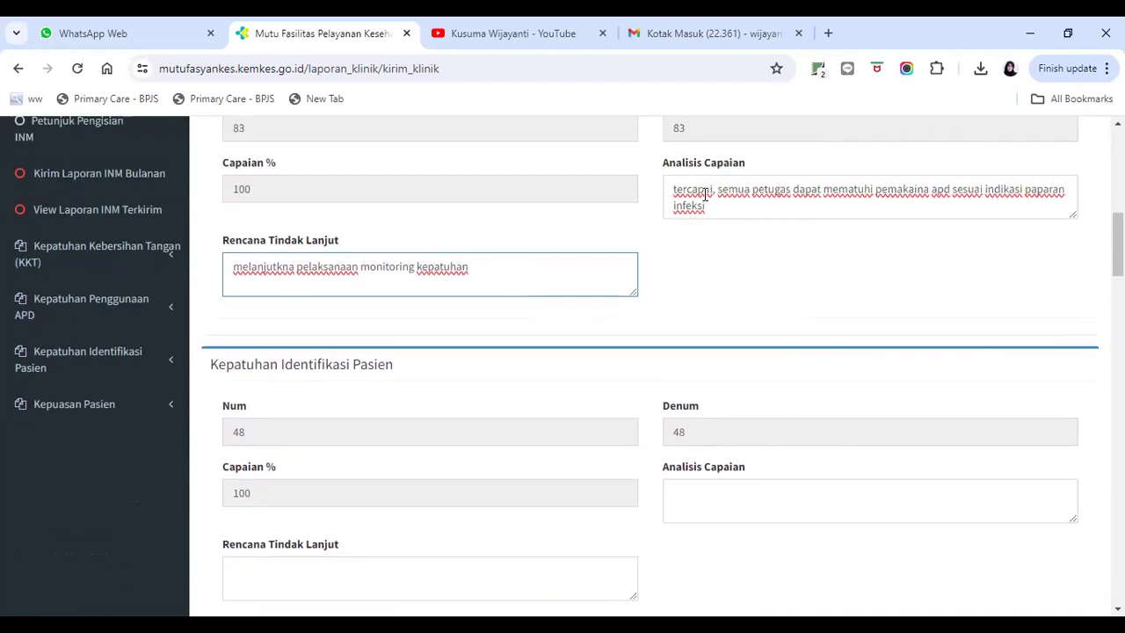
pyautogui.click(747, 502)
pyautogui.scroll(-2, 422, 453)
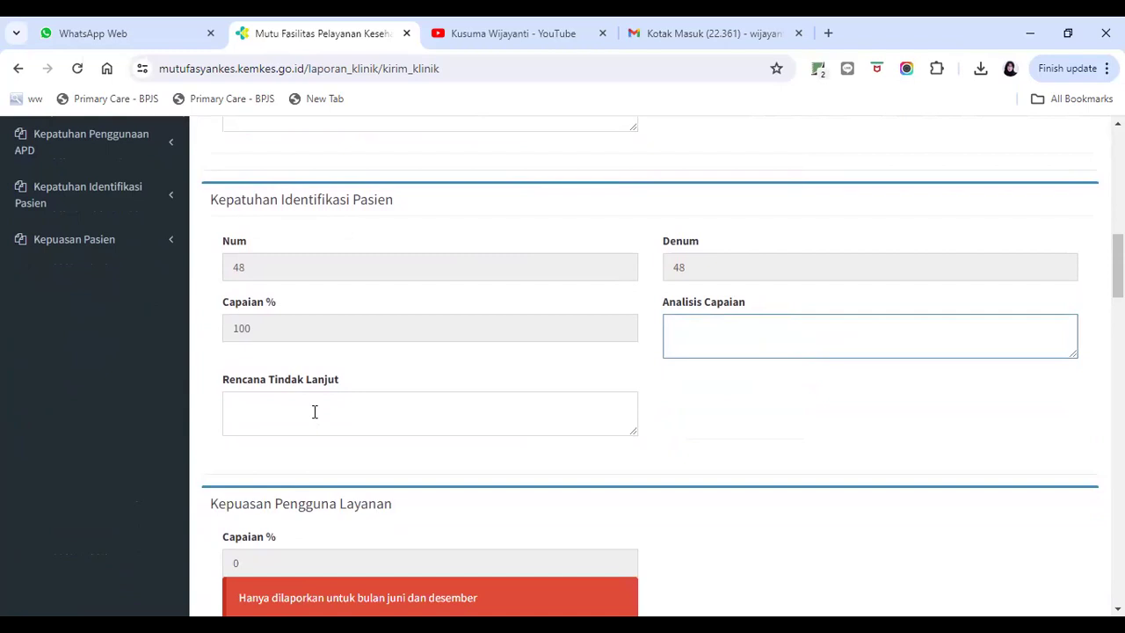
pyautogui.scroll(-1, 352, 405)
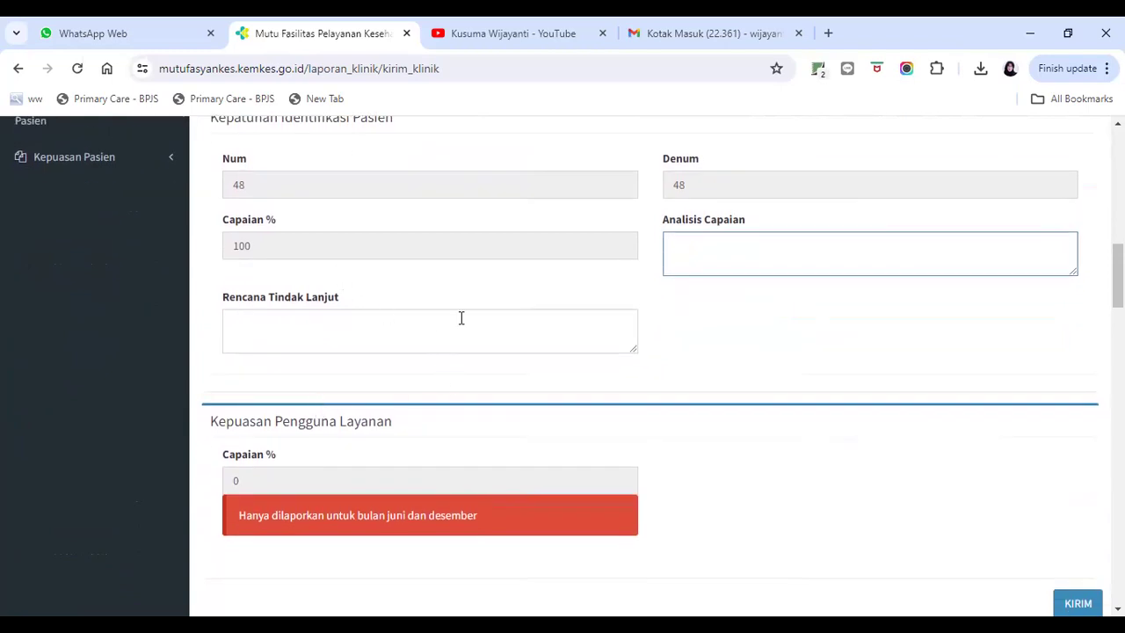
pyautogui.scroll(-2, 479, 321)
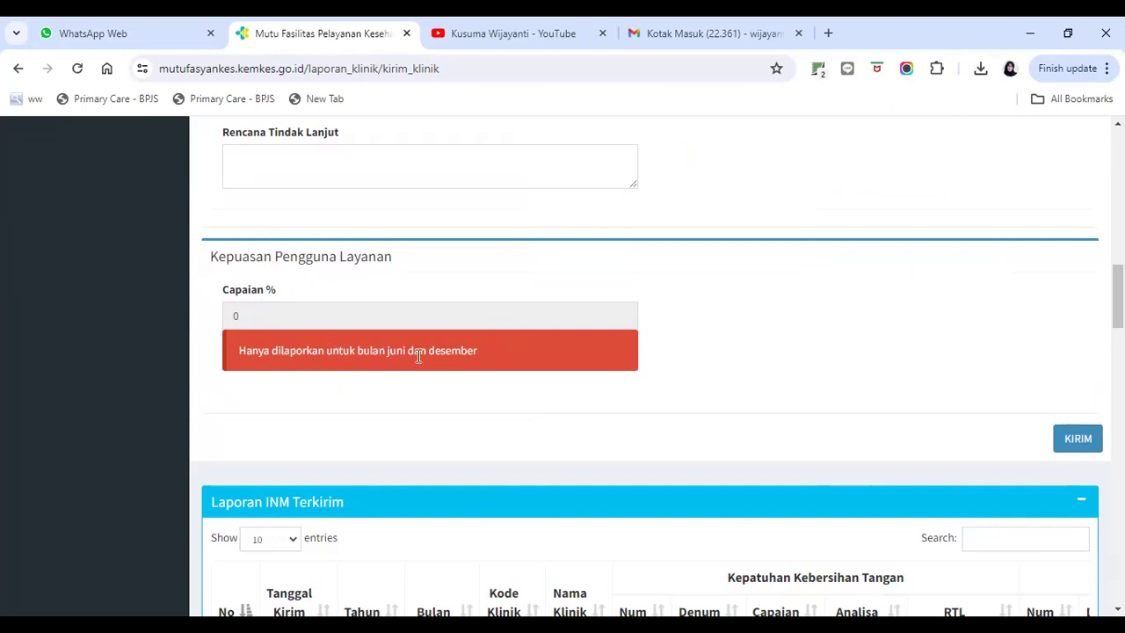
pyautogui.scroll(6, 419, 355)
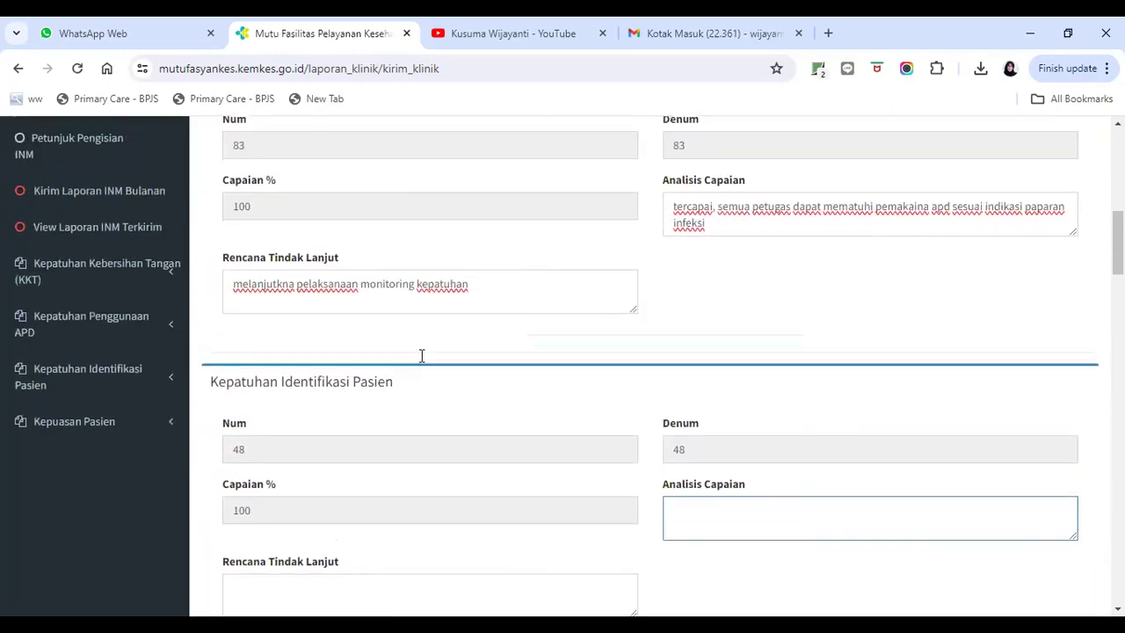
pyautogui.scroll(1, 423, 355)
pyautogui.scroll(2, 423, 355)
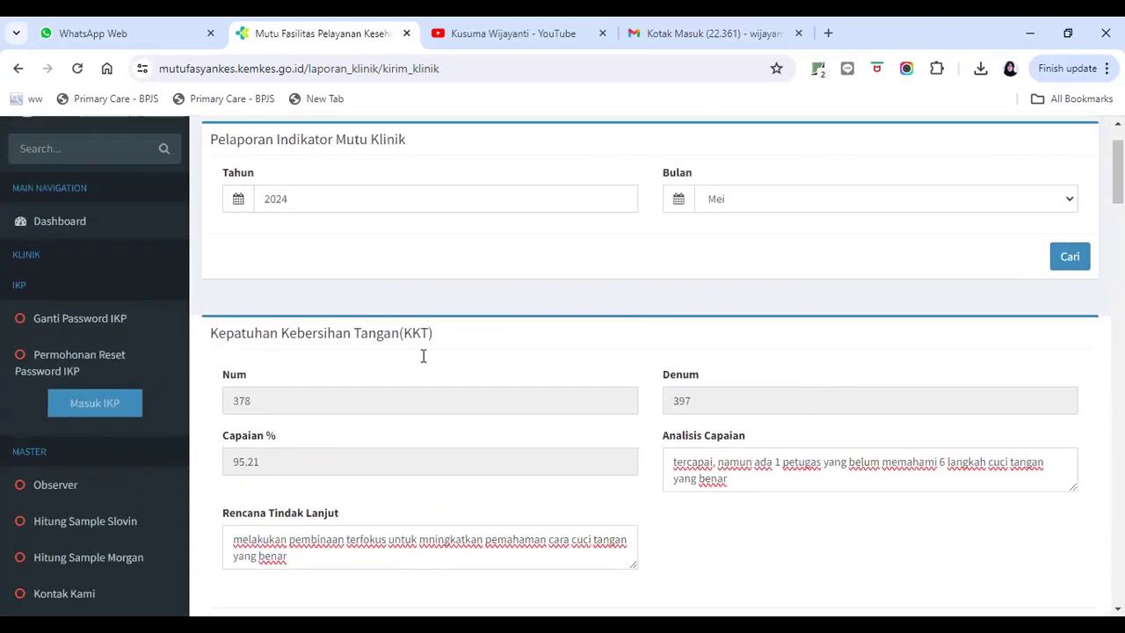
pyautogui.scroll(-5, 422, 355)
pyautogui.scroll(-5, 422, 354)
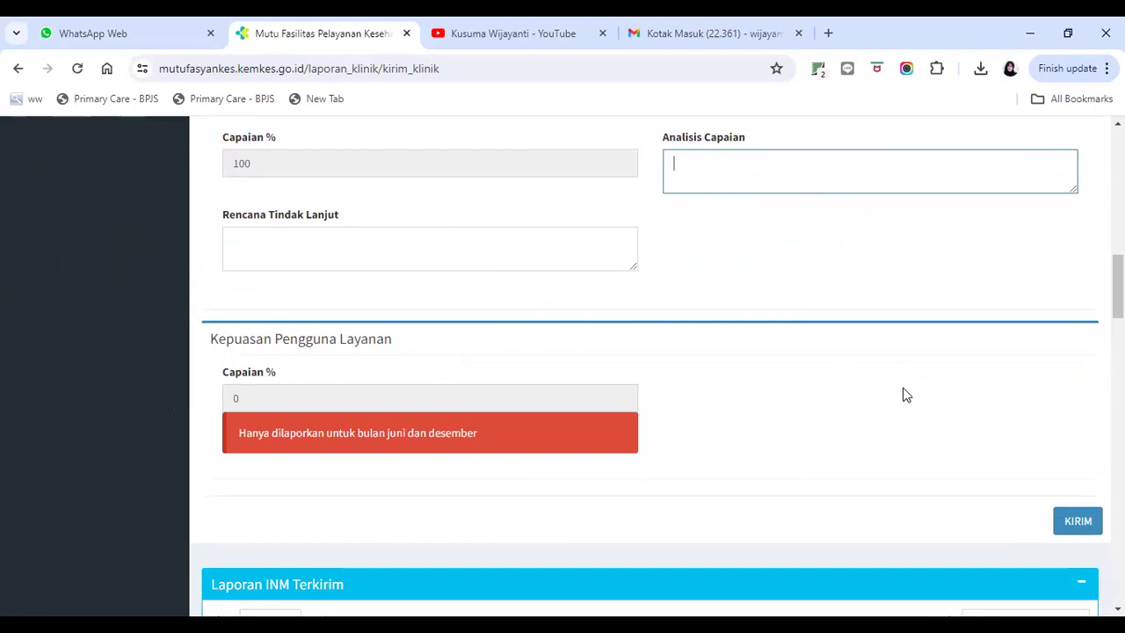
pyautogui.scroll(-3, 937, 470)
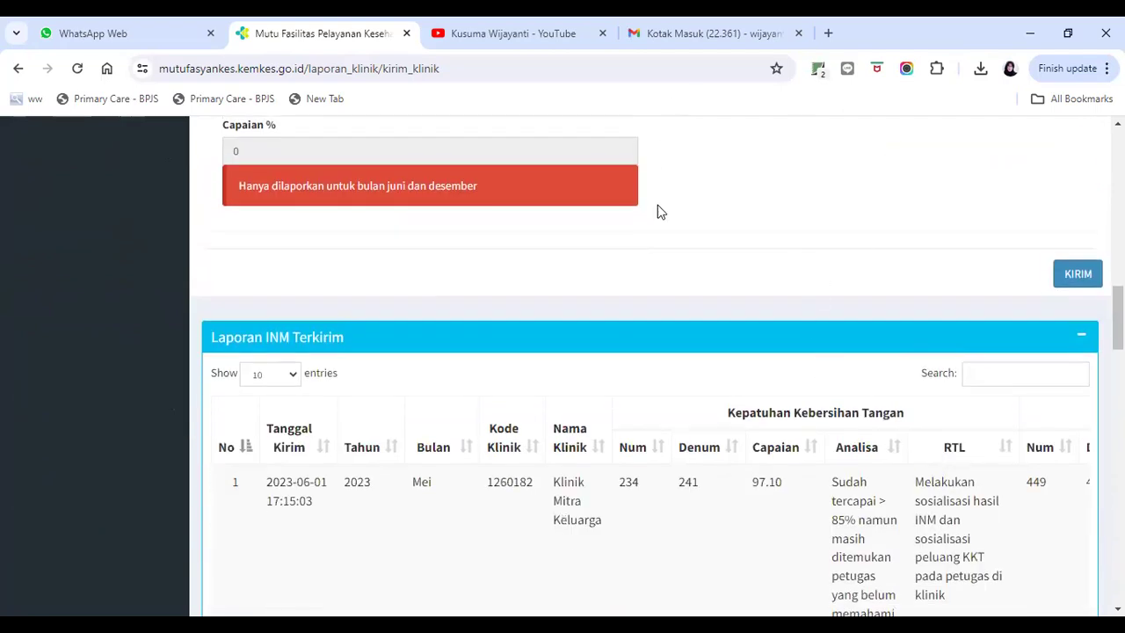
pyautogui.scroll(8, 677, 261)
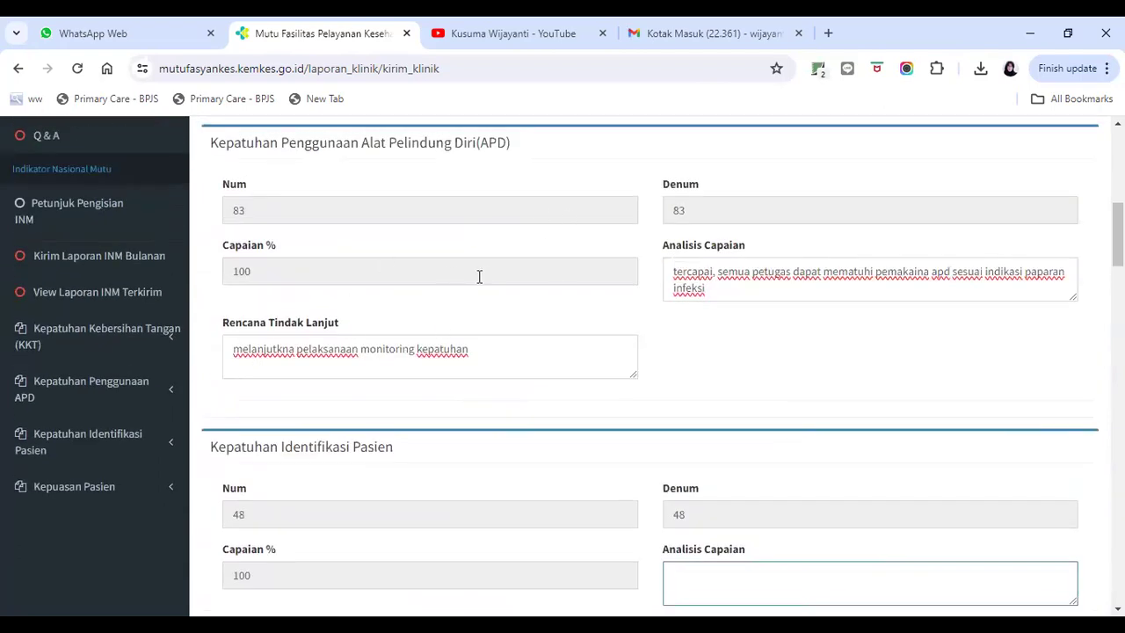
pyautogui.scroll(3, 480, 276)
pyautogui.scroll(2, 480, 284)
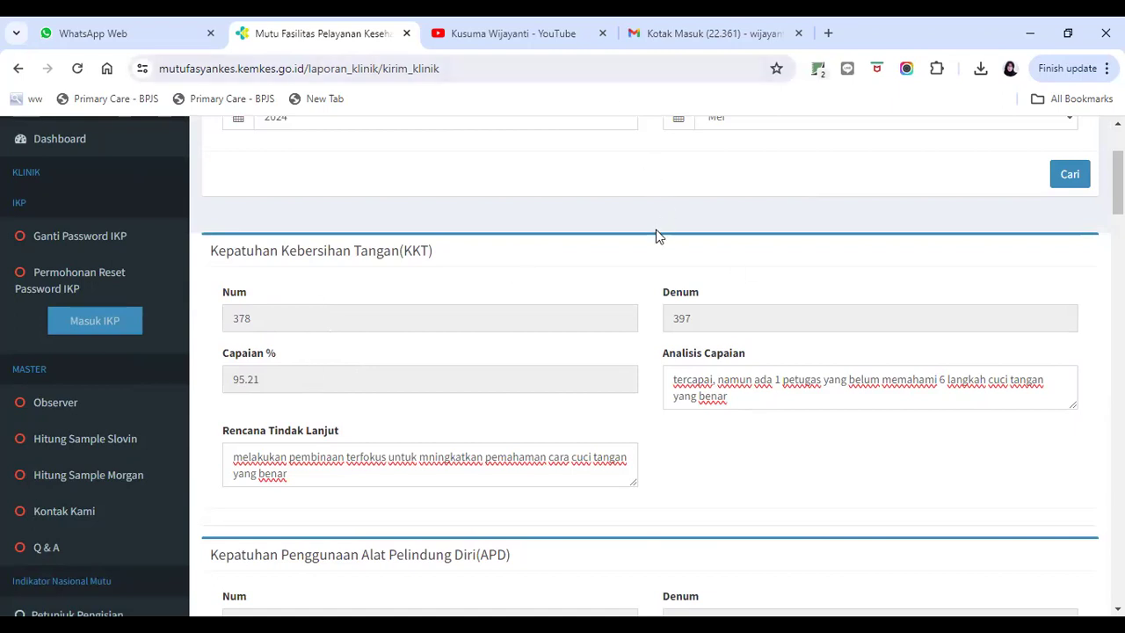
pyautogui.scroll(-4, 658, 236)
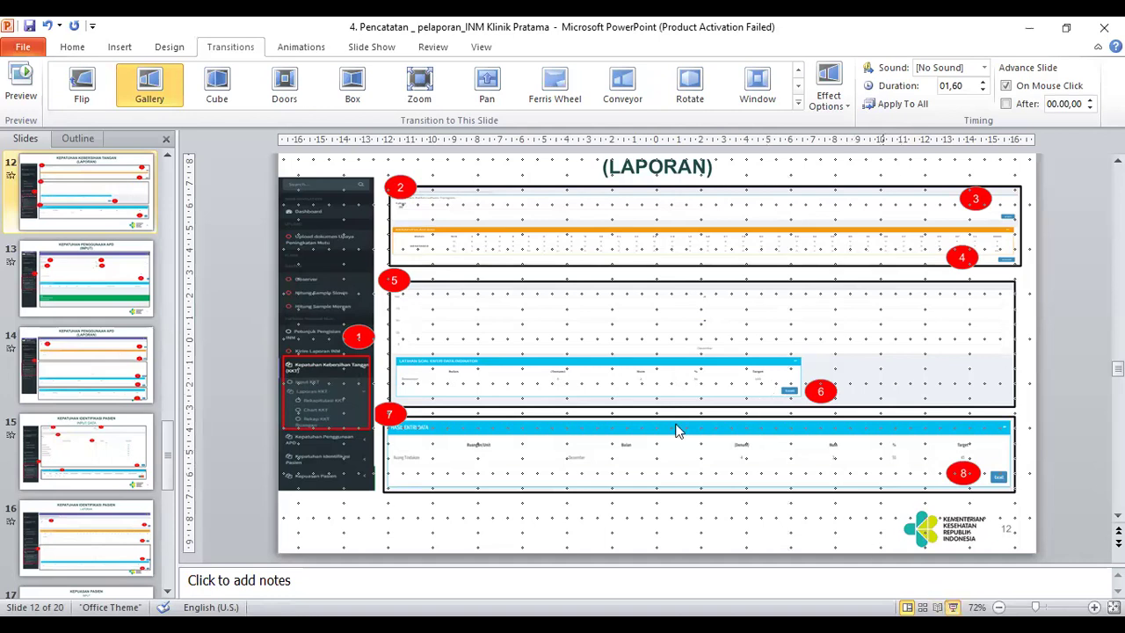
# Switch to PowerPoint and present slide 12, Kepatuhan Kebersihan Tangan (Laporan), in full screen.
pyautogui.hotkey('shift', 'F5')
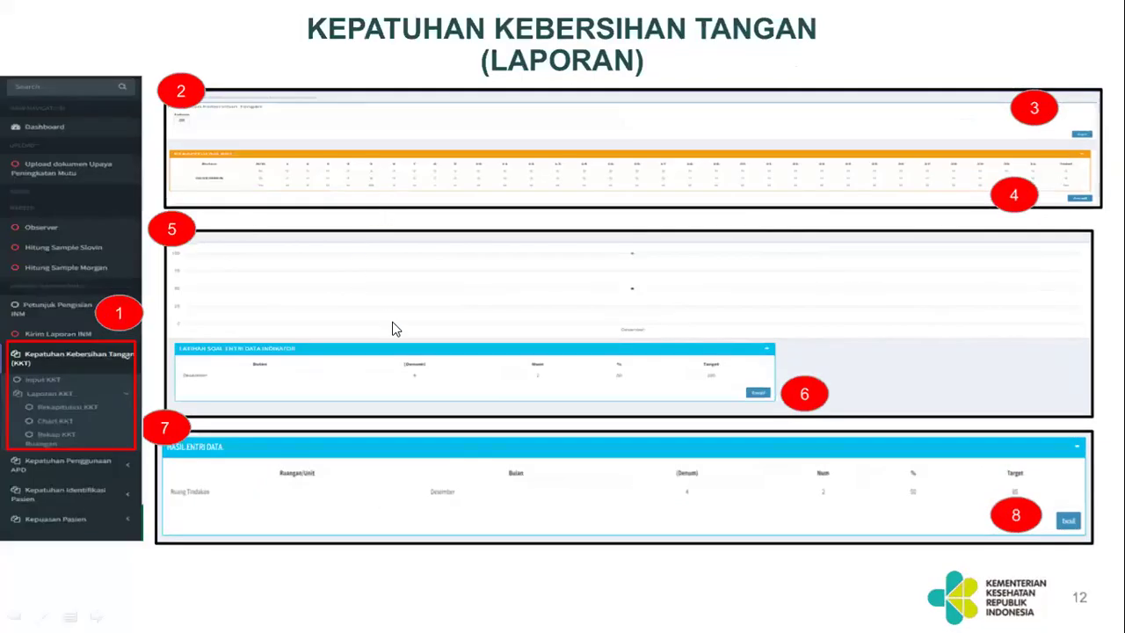
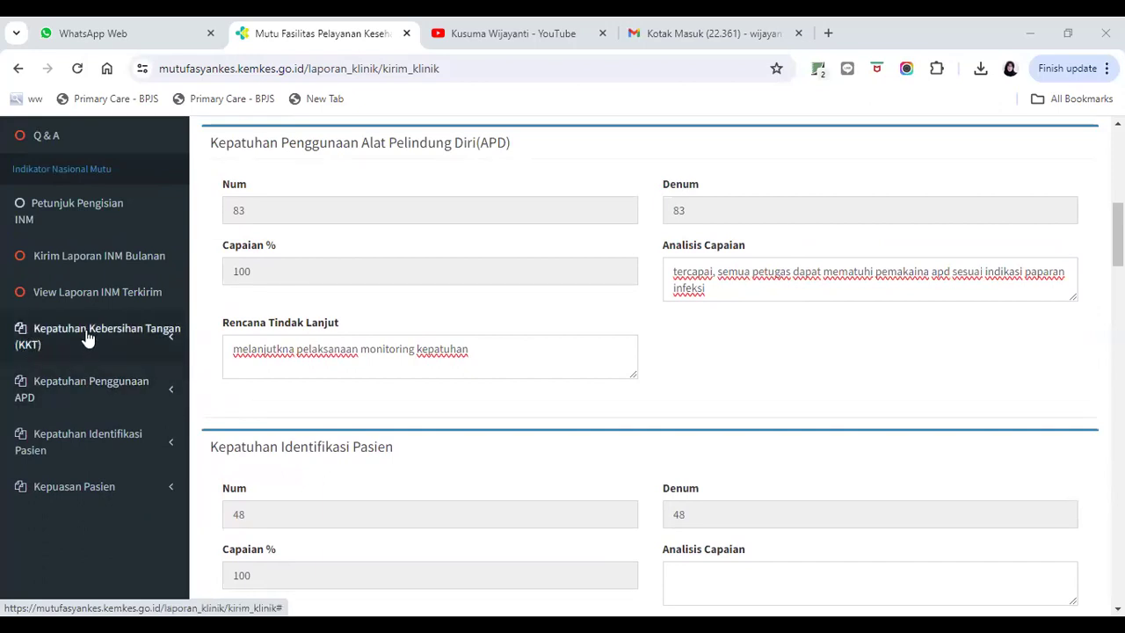
# Return to the Mutu Fasilitas site in the browser, open the KKT input form, and choose the first listed observer and the unit Ruang Administrasi.
pyautogui.click(88, 337)
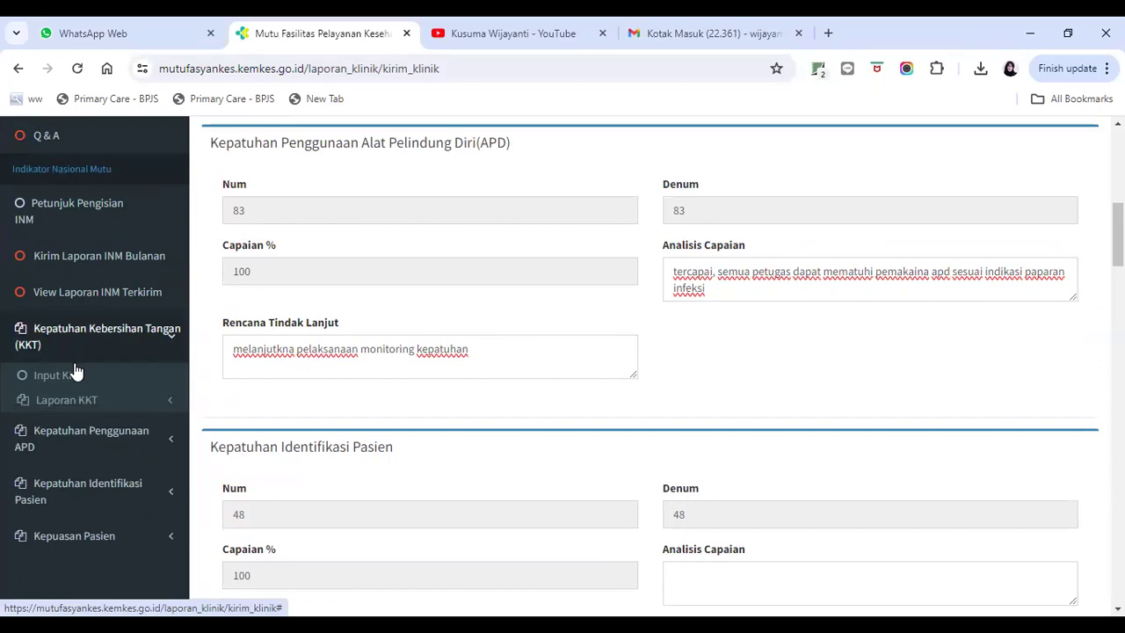
pyautogui.click(71, 378)
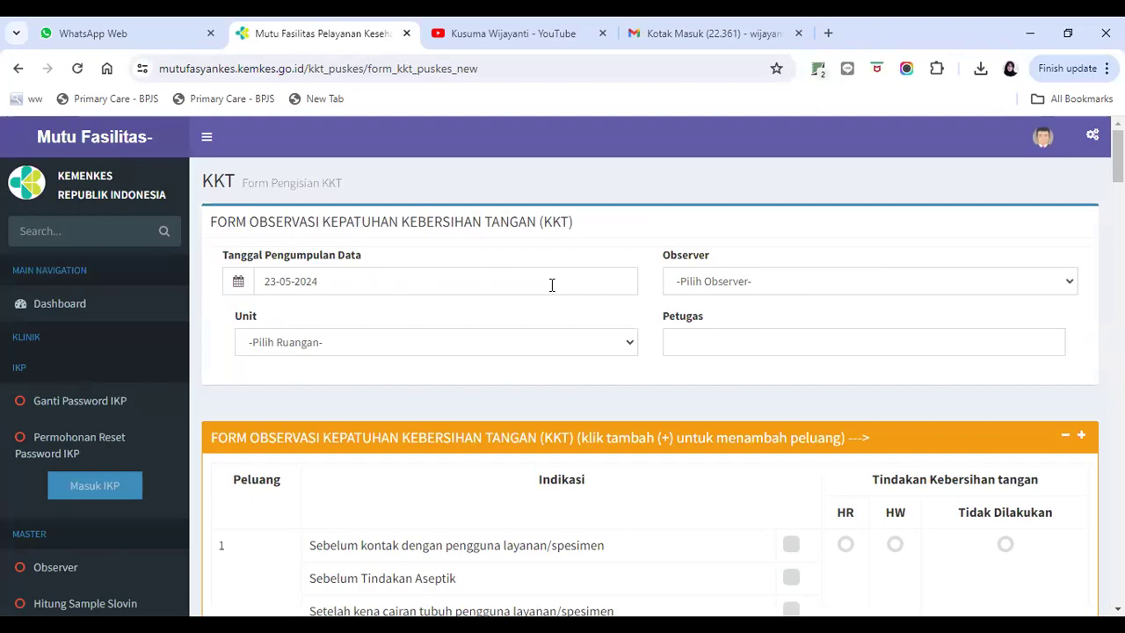
pyautogui.click(553, 285)
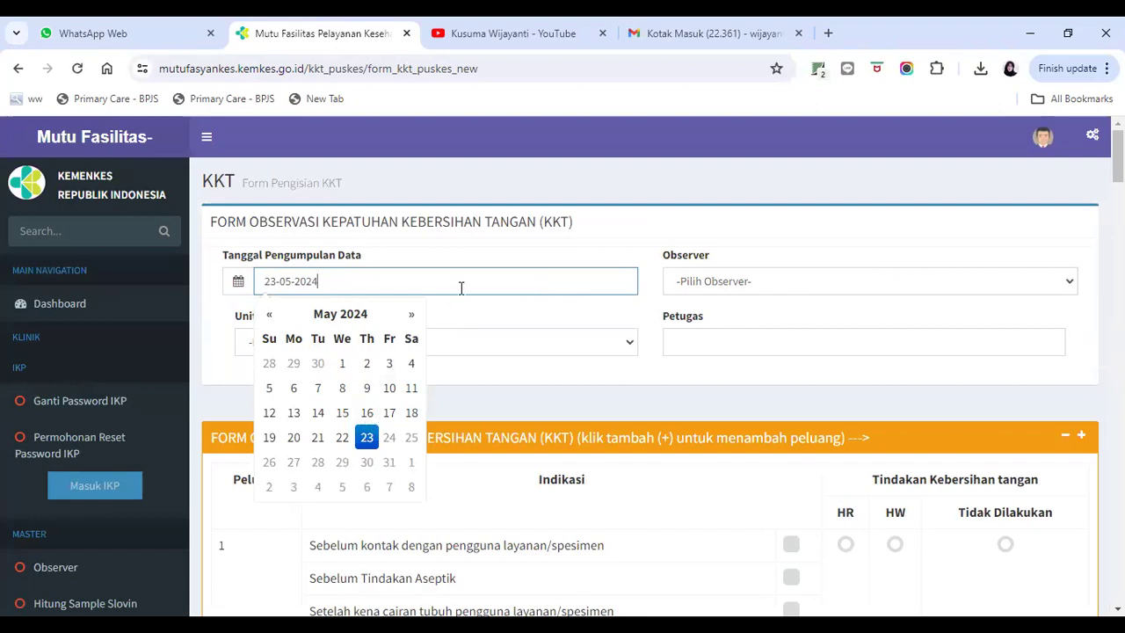
pyautogui.click(719, 285)
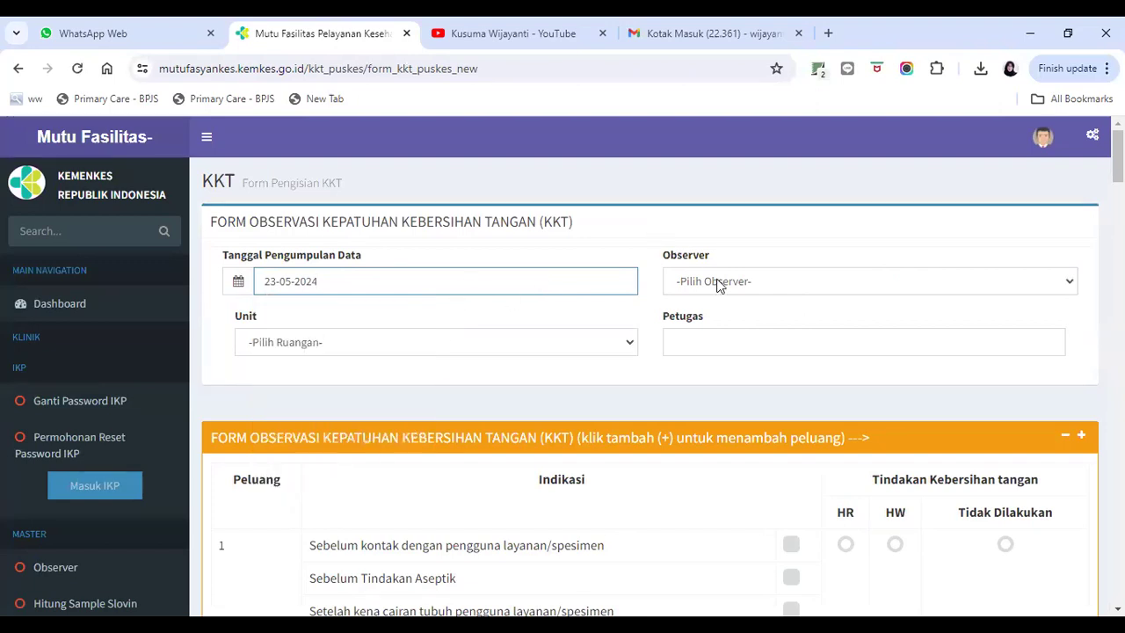
pyautogui.click(719, 285)
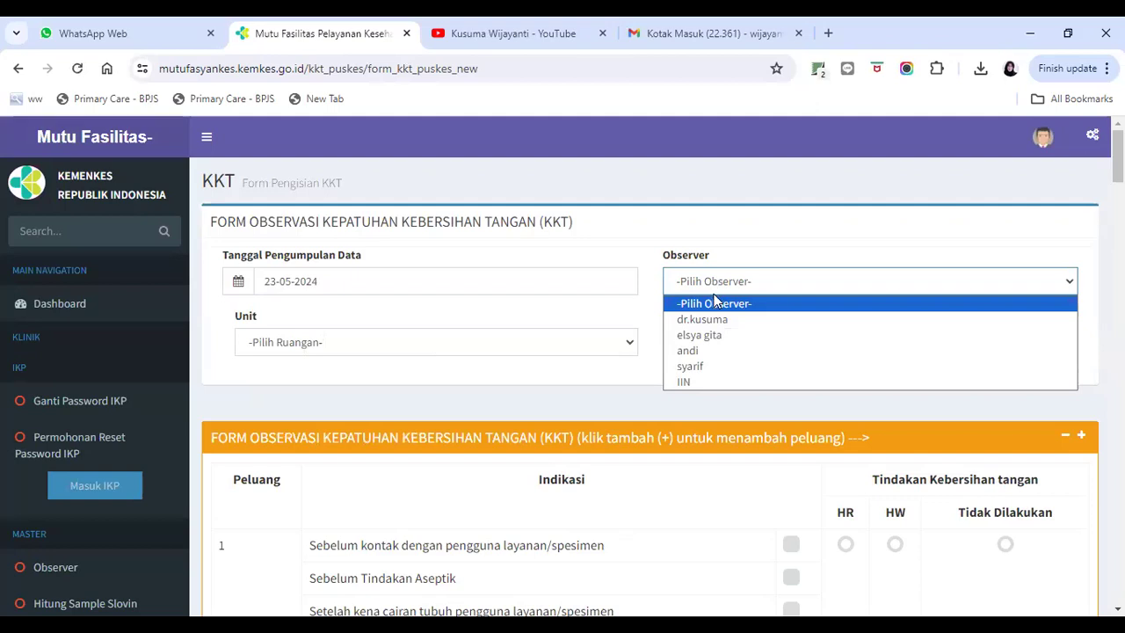
pyautogui.click(709, 323)
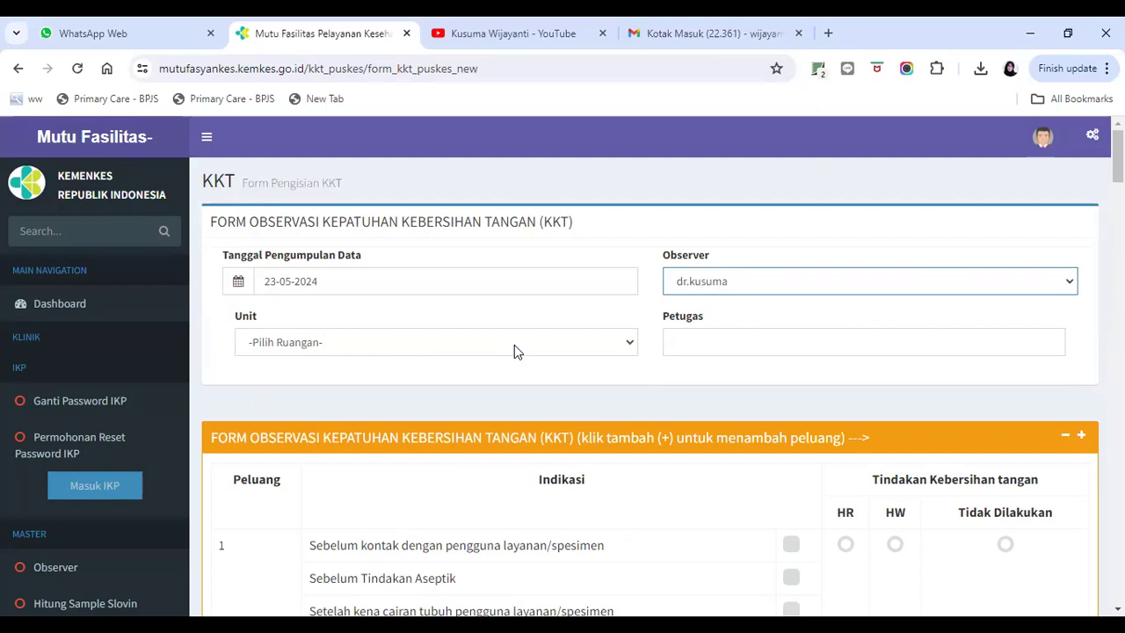
pyautogui.click(516, 351)
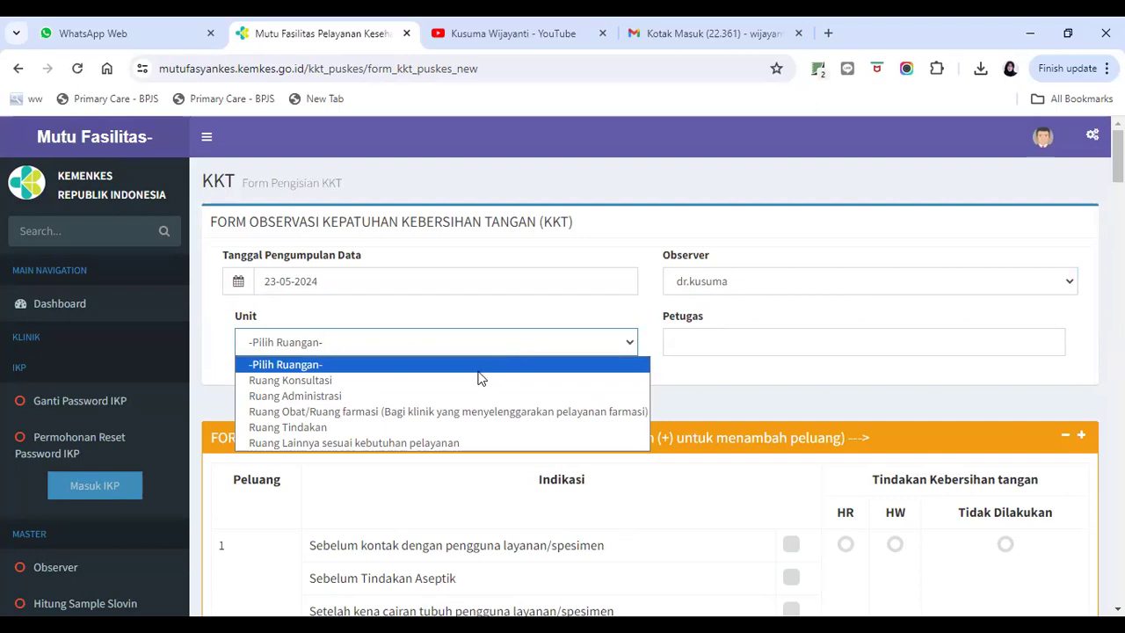
pyautogui.click(459, 398)
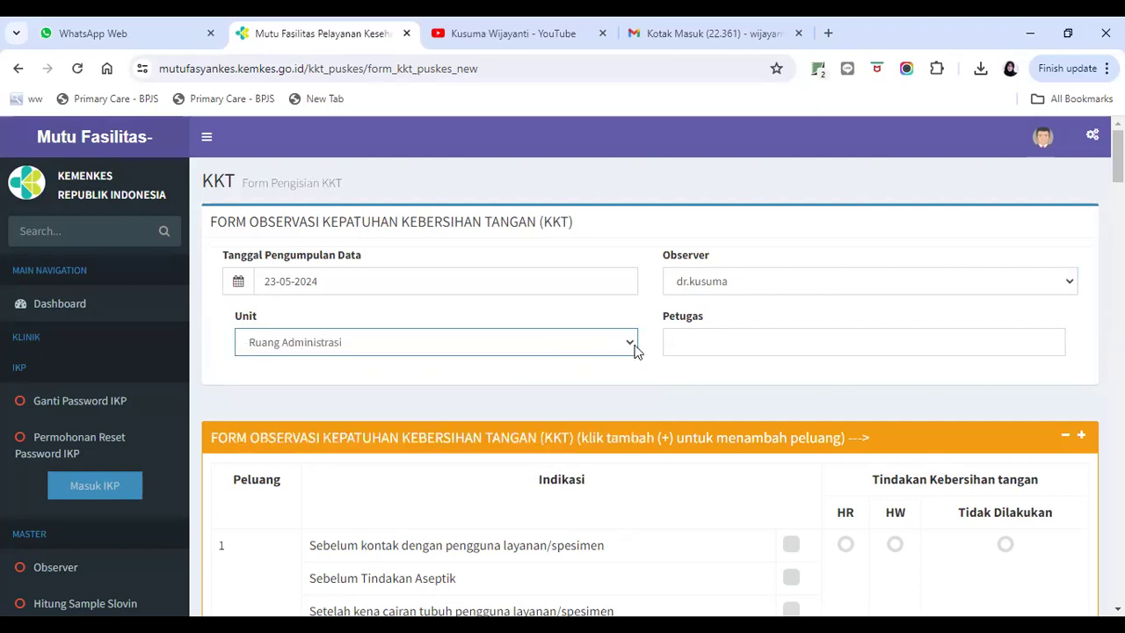
# Enter the observed staff member's name as Petugas and add five more peluang to the KKT observation form.
pyautogui.click(687, 340)
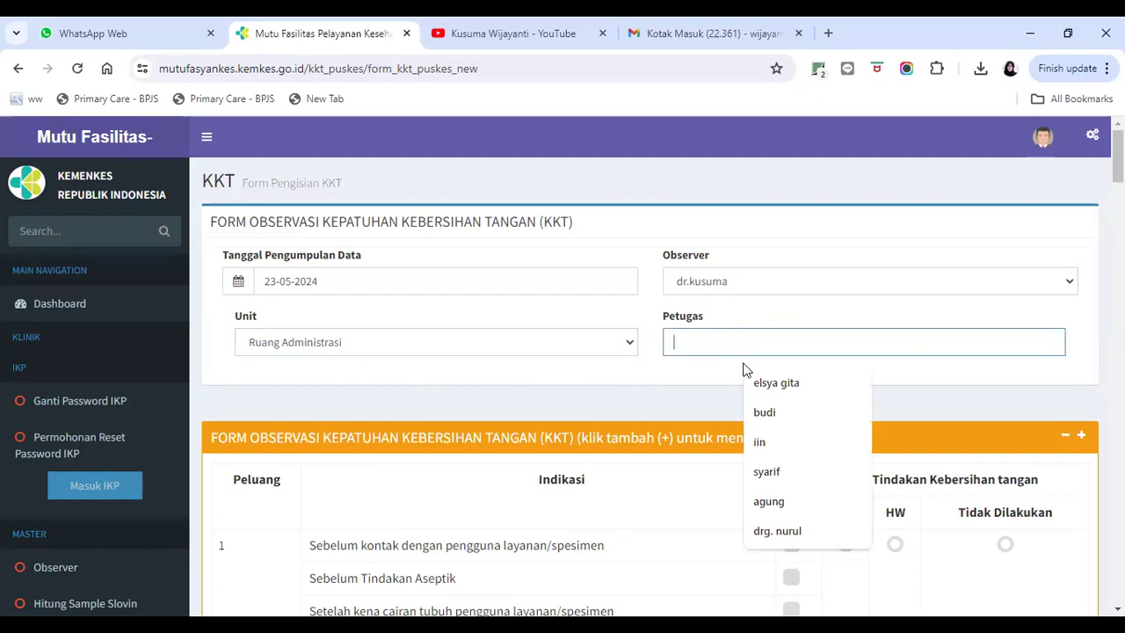
pyautogui.click(764, 413)
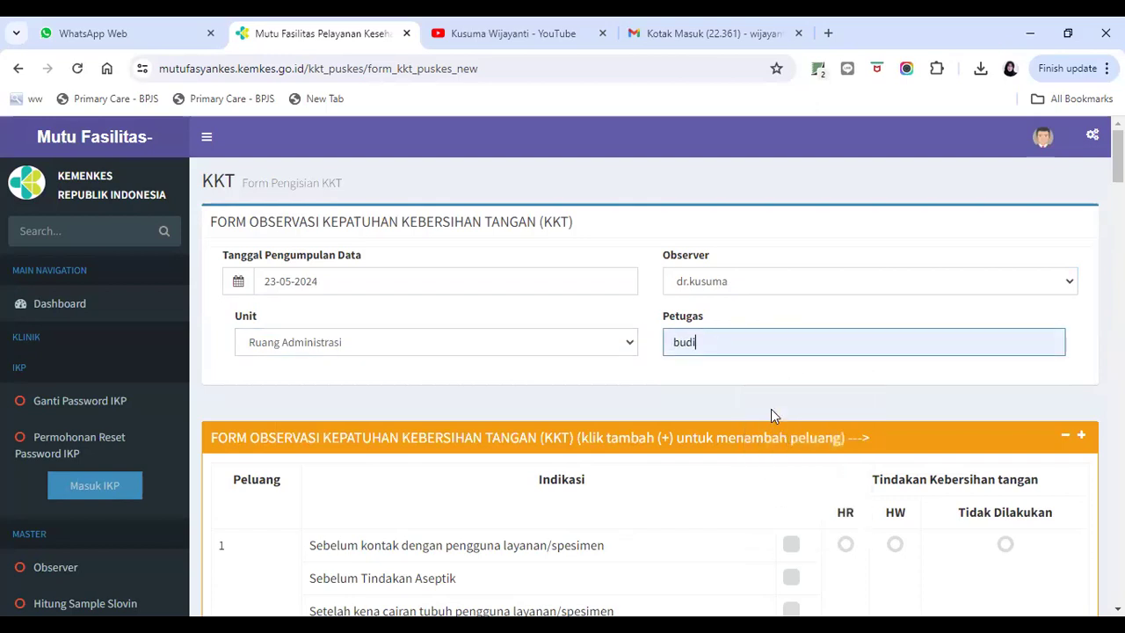
pyautogui.scroll(-1, 757, 397)
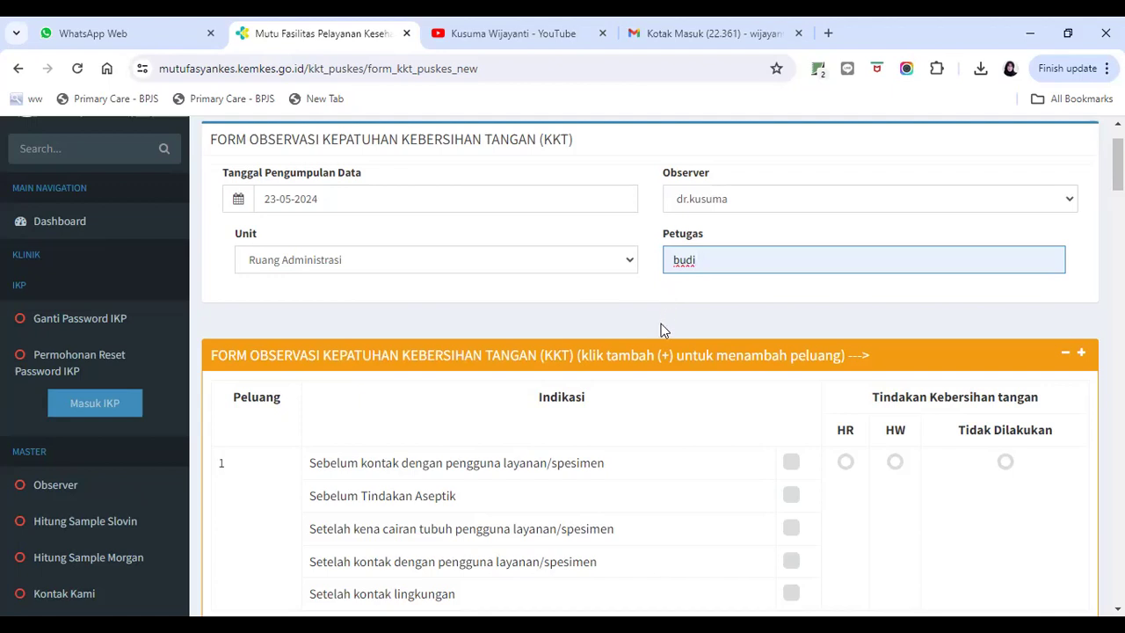
pyautogui.scroll(-1, 661, 325)
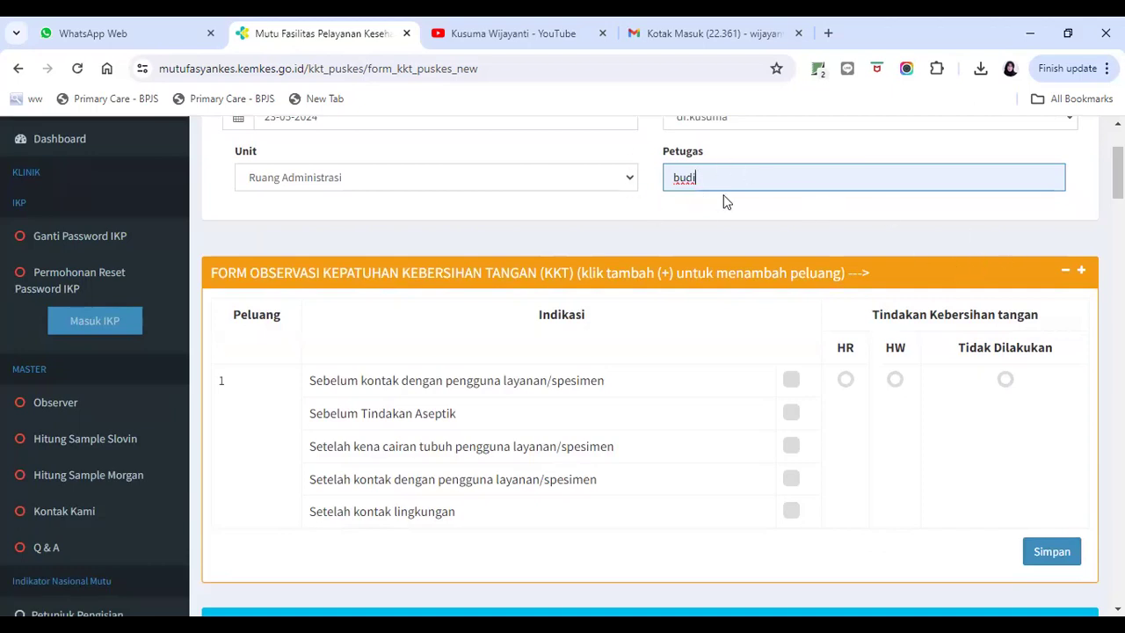
pyautogui.scroll(-1, 732, 212)
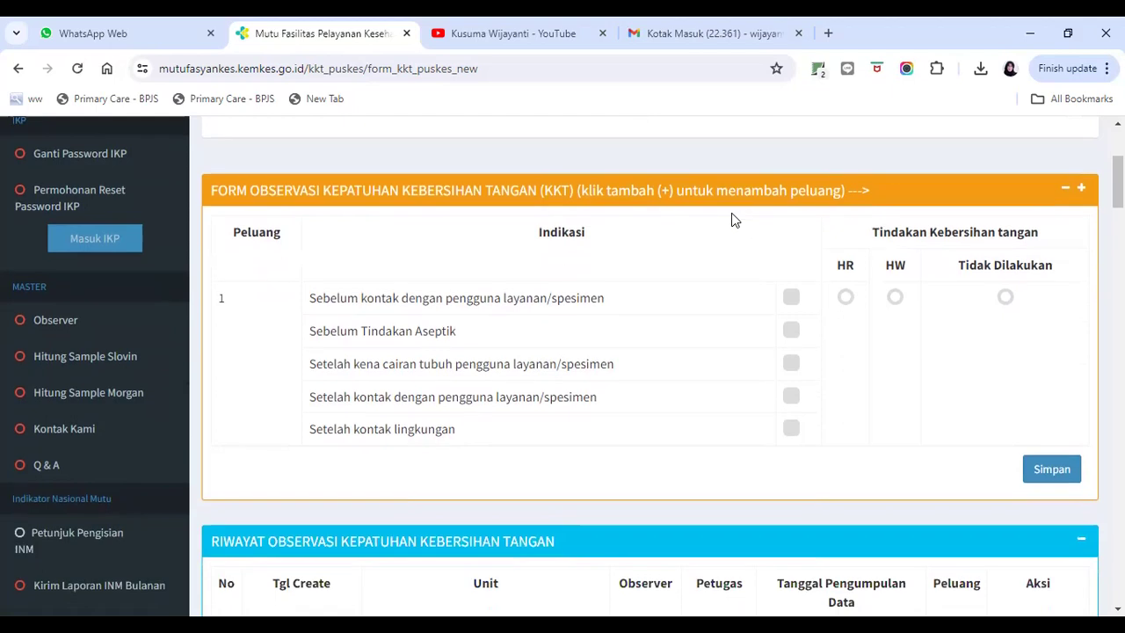
pyautogui.click(1084, 194)
pyautogui.click(1084, 193)
pyautogui.click(1084, 194)
pyautogui.click(1084, 194)
pyautogui.click(1084, 193)
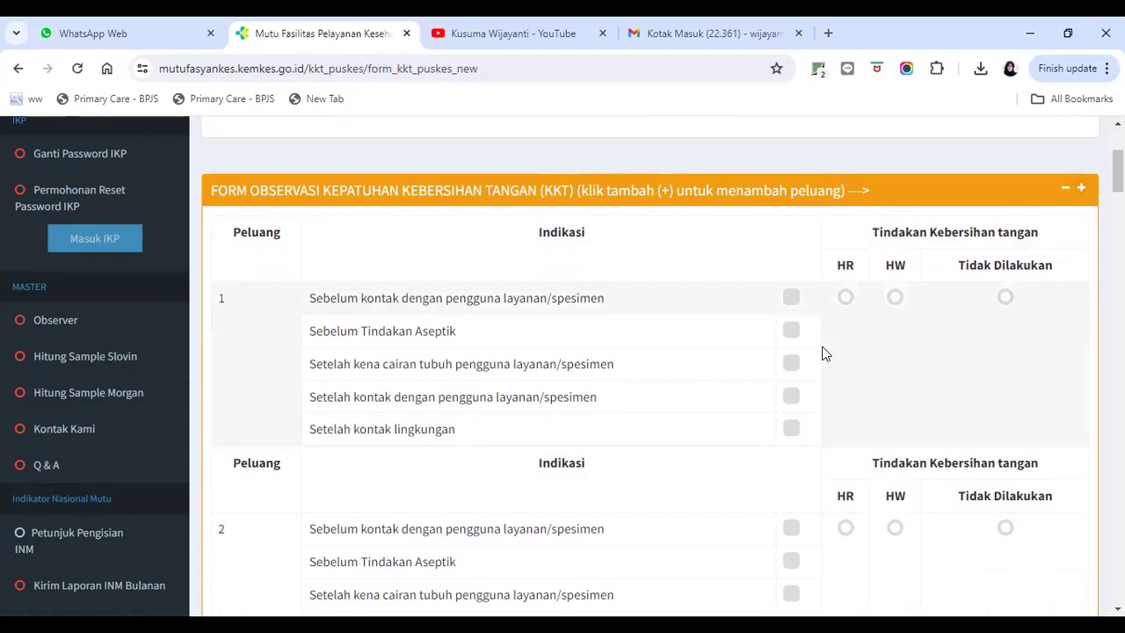
# Record Sebelum kontak dengan pengguna layanan/spesimen with HR for peluang 1, and Setelah kontak dengan pengguna layanan/spesimen with HR for peluang 2.
pyautogui.click(793, 300)
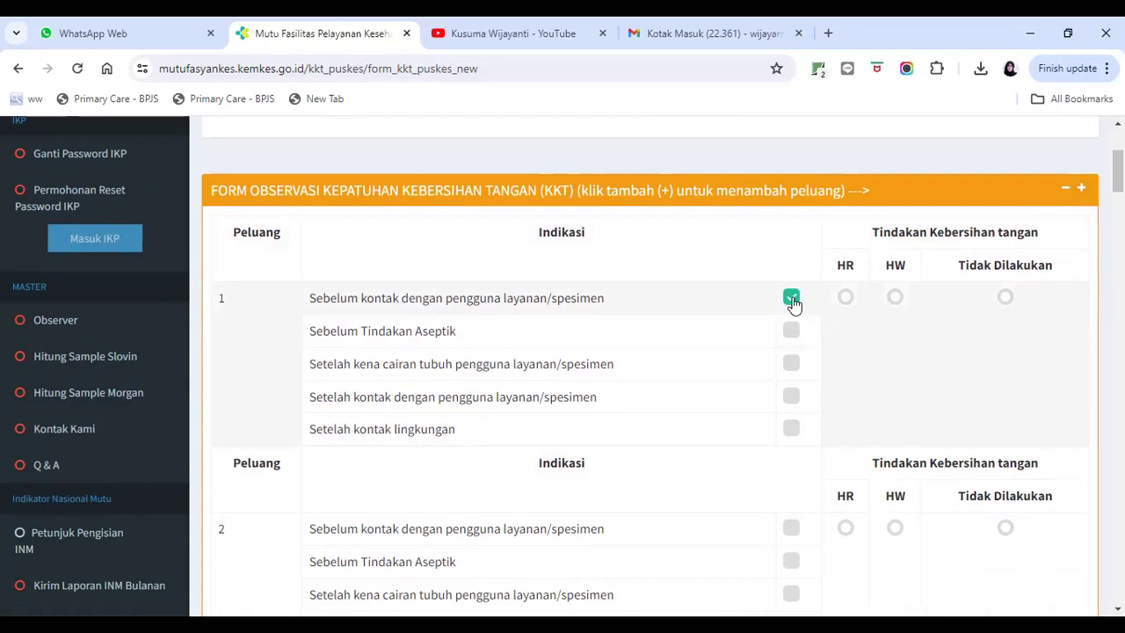
pyautogui.click(846, 299)
pyautogui.scroll(-3, 850, 301)
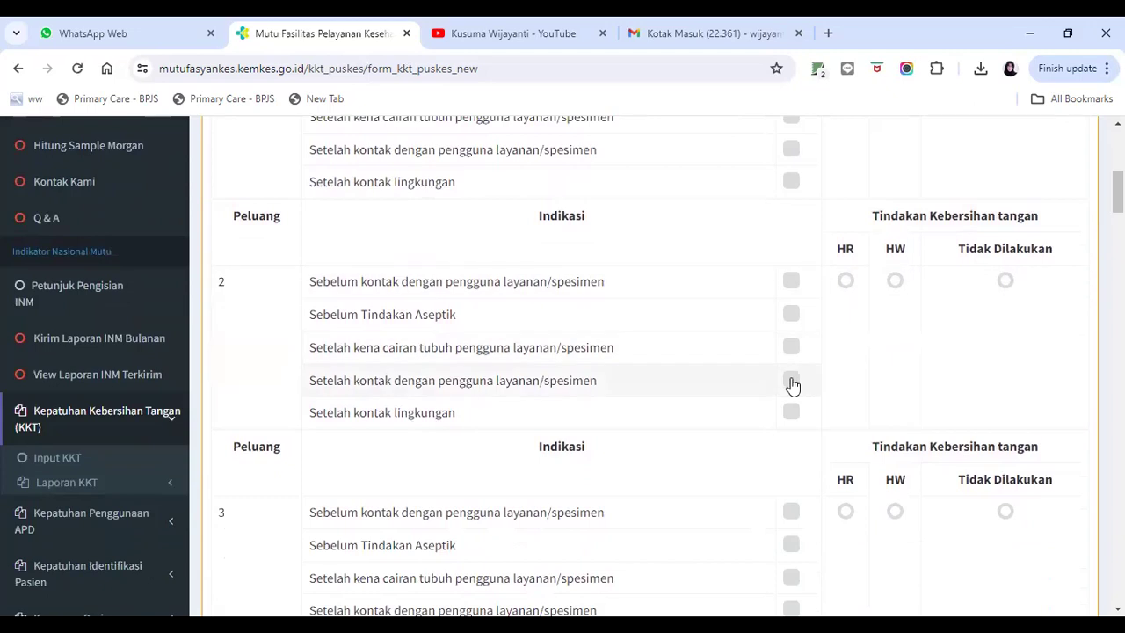
pyautogui.click(791, 380)
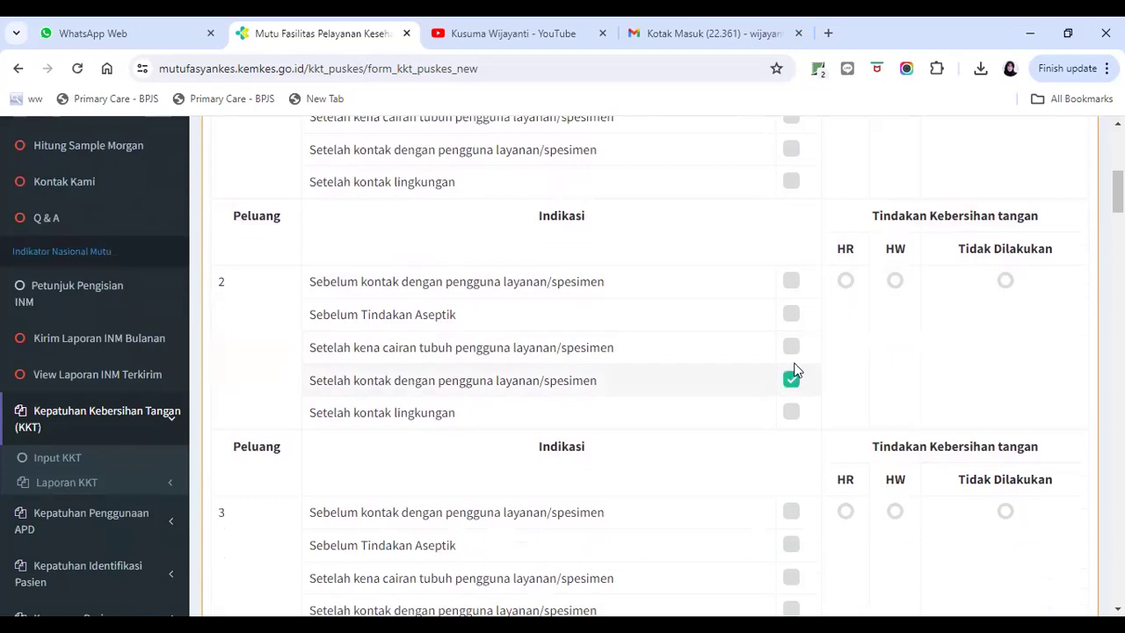
pyautogui.click(846, 282)
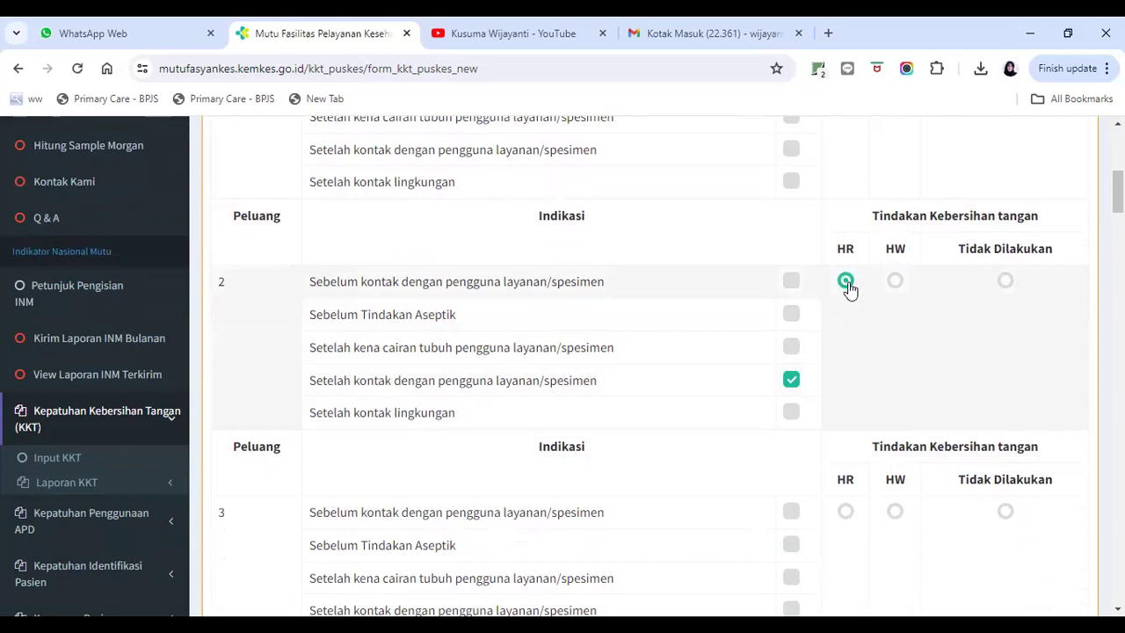
# Mark Sebelum kontak dengan pengguna layanan/spesimen for peluang 3, and Setelah kontak dengan pengguna layanan/spesimen with Tidak Dilakukan for peluang 4.
pyautogui.scroll(-1, 792, 395)
pyautogui.scroll(-1, 790, 416)
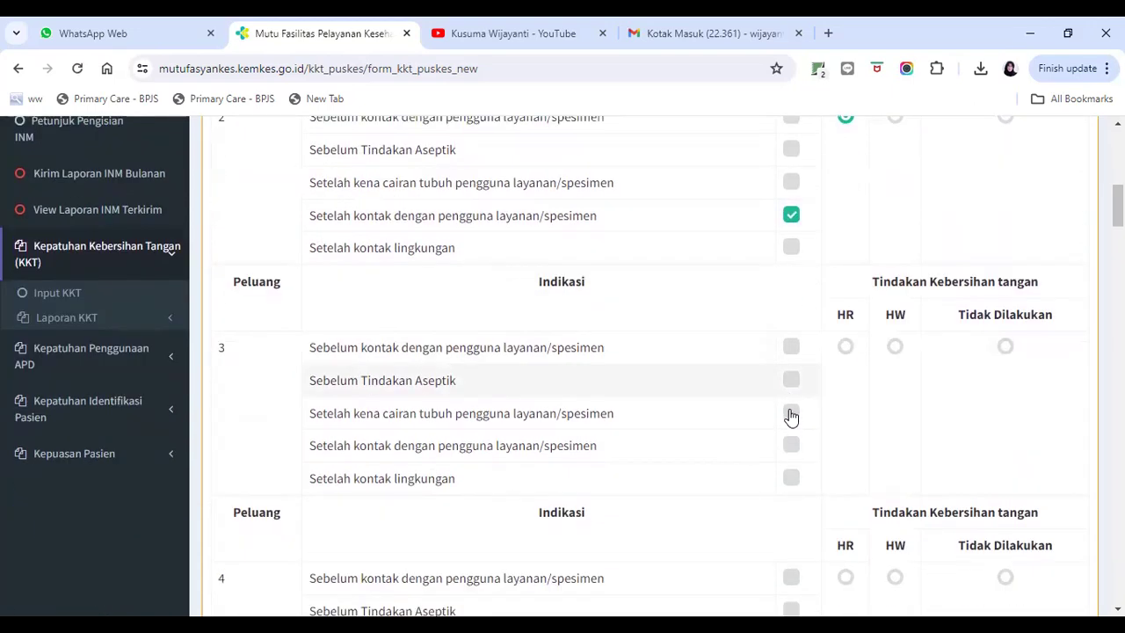
pyautogui.click(792, 349)
pyautogui.scroll(-4, 792, 362)
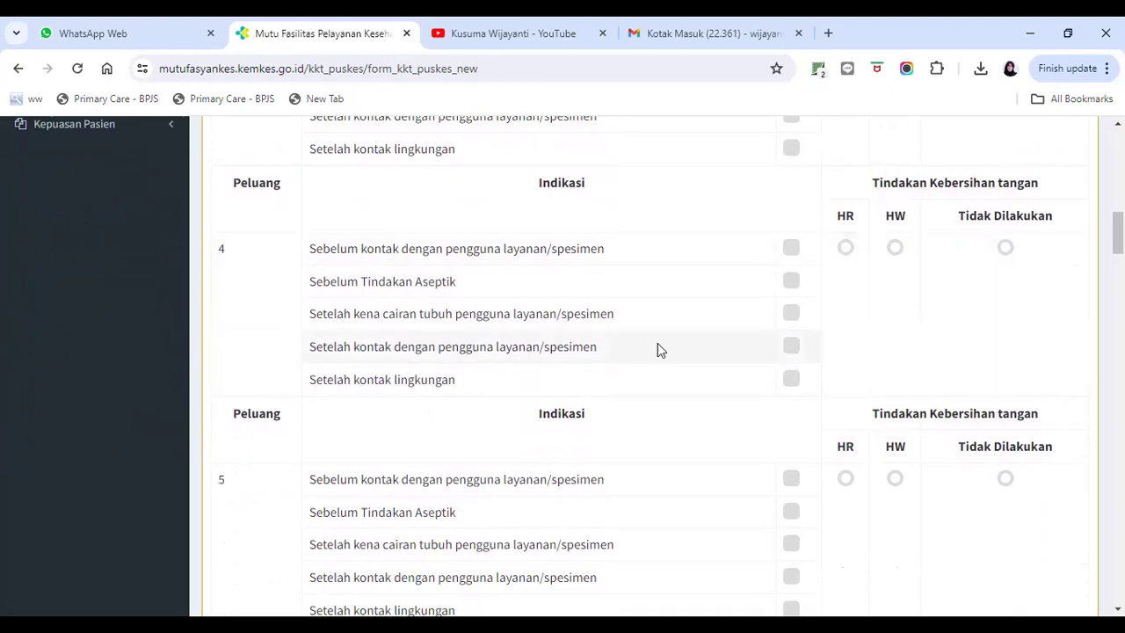
pyautogui.click(791, 350)
pyautogui.click(1007, 250)
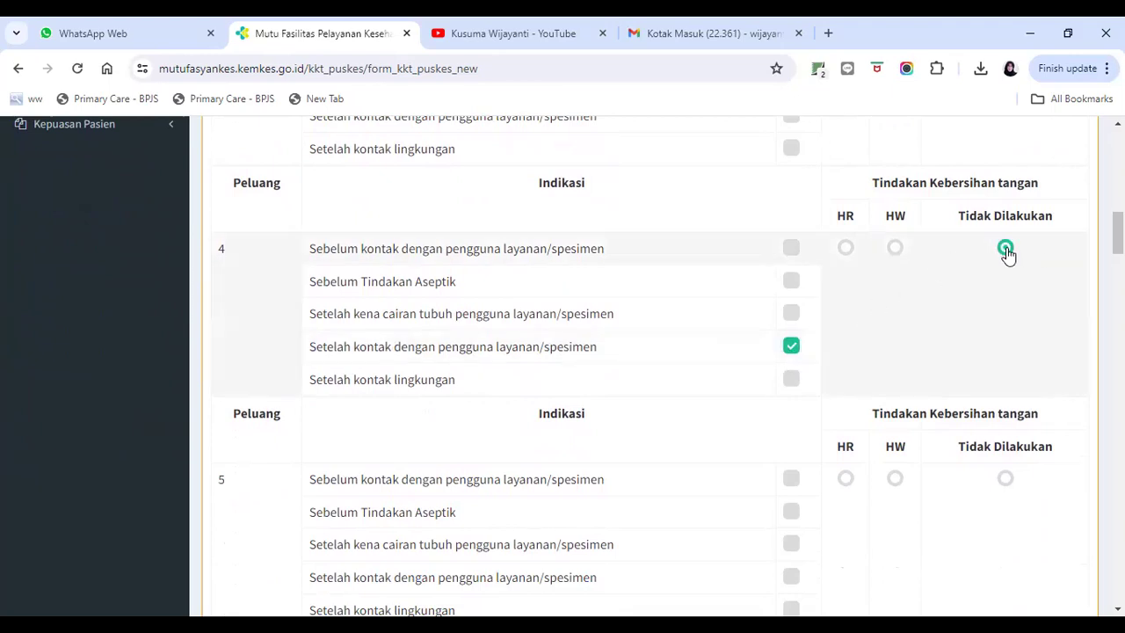
# Record Sebelum kontak dengan pengguna layanan/spesimen with HW for peluang 5, and Setelah kontak dengan pengguna layanan/spesimen with HR for peluang 6.
pyautogui.scroll(-3, 971, 303)
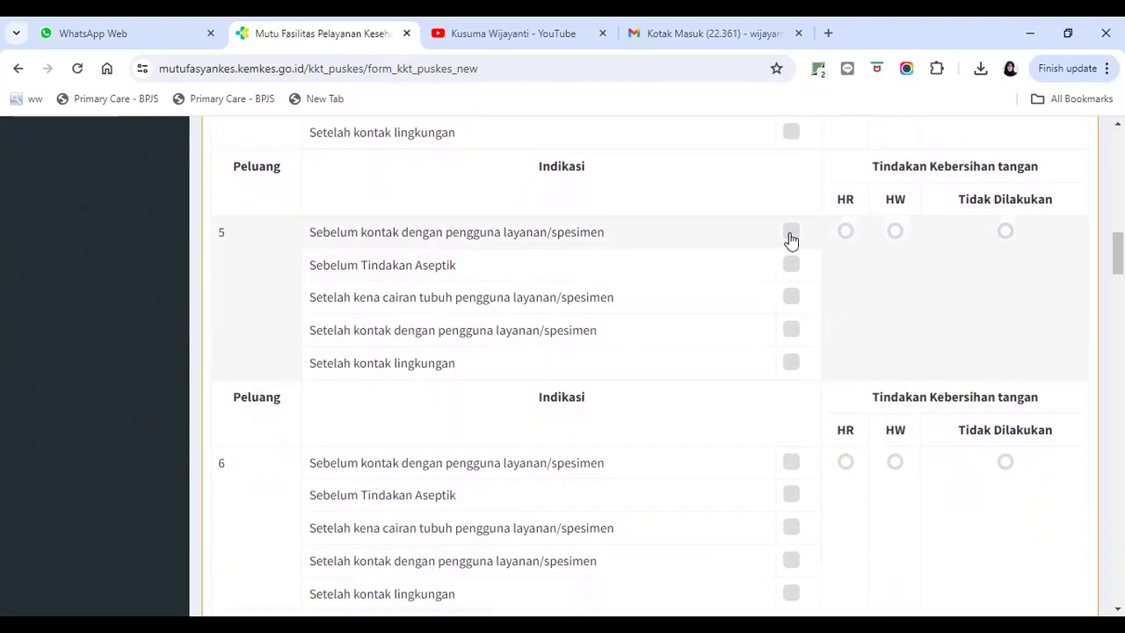
pyautogui.click(792, 234)
pyautogui.click(895, 234)
pyautogui.scroll(-3, 875, 329)
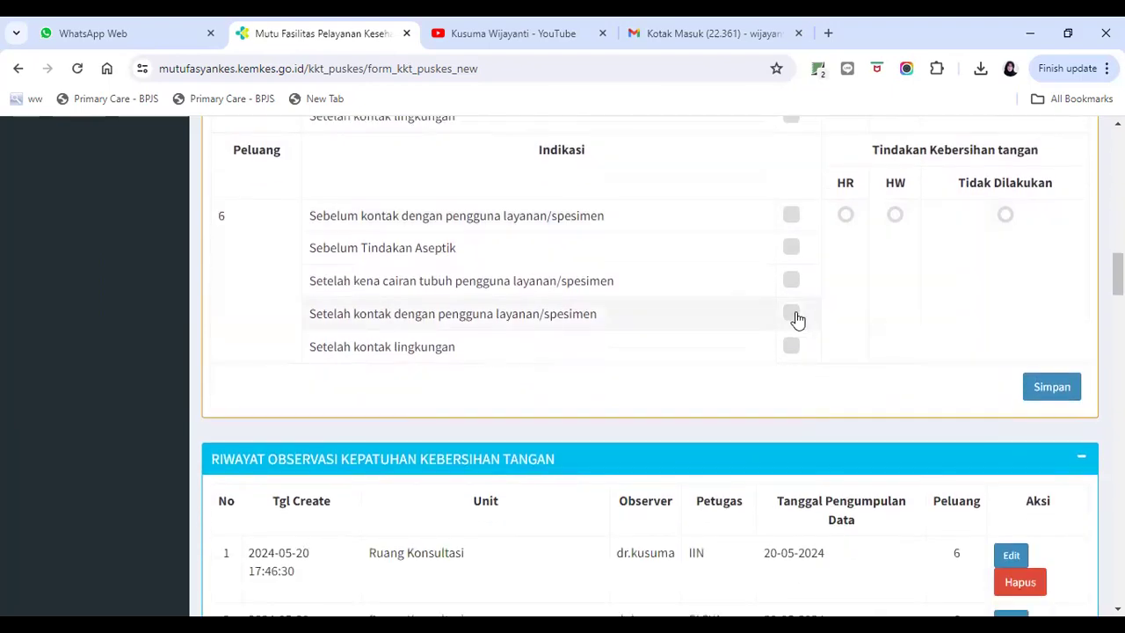
pyautogui.click(794, 316)
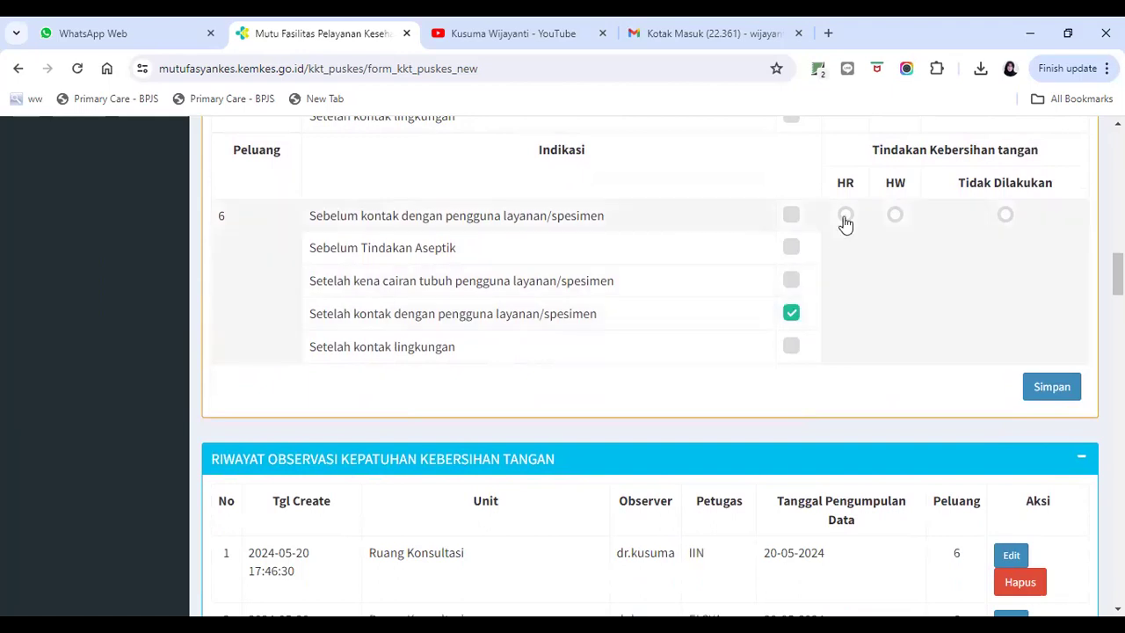
pyautogui.click(846, 215)
# Reselect the first listed observer and change the unit to Ruang Konsultasi in the KKT form.
pyautogui.scroll(-3, 482, 452)
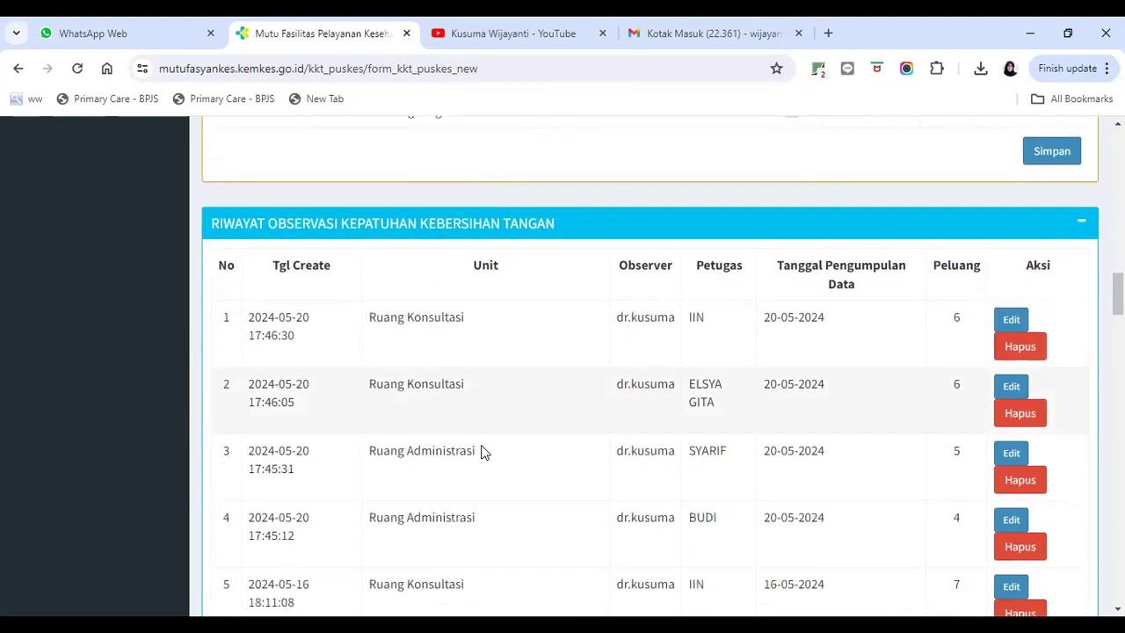
pyautogui.scroll(4, 677, 355)
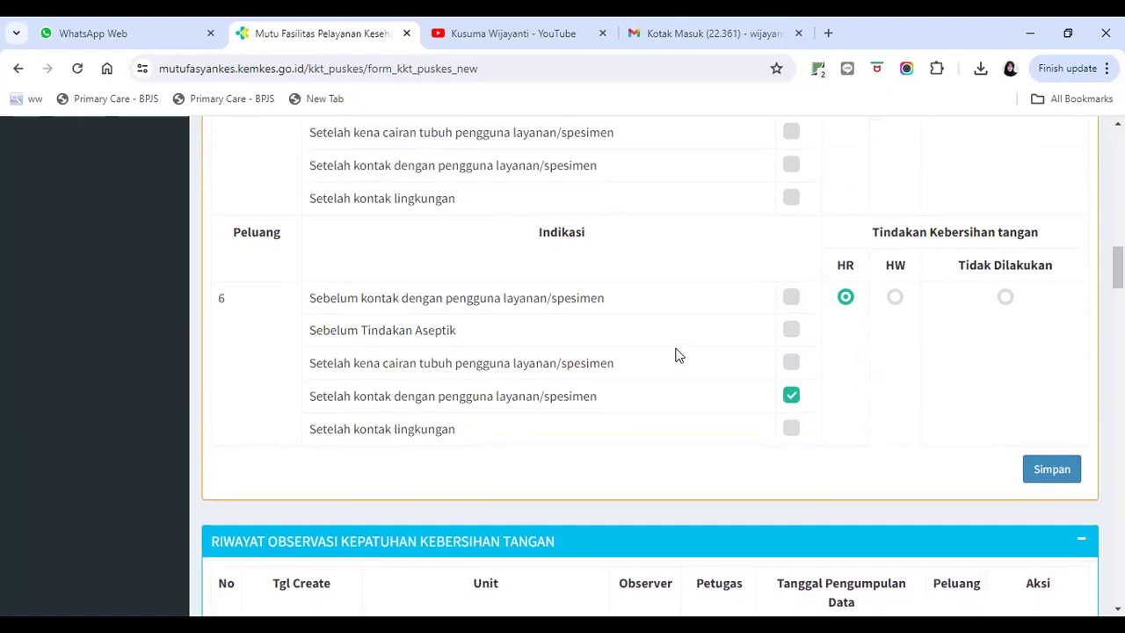
pyautogui.scroll(15, 680, 356)
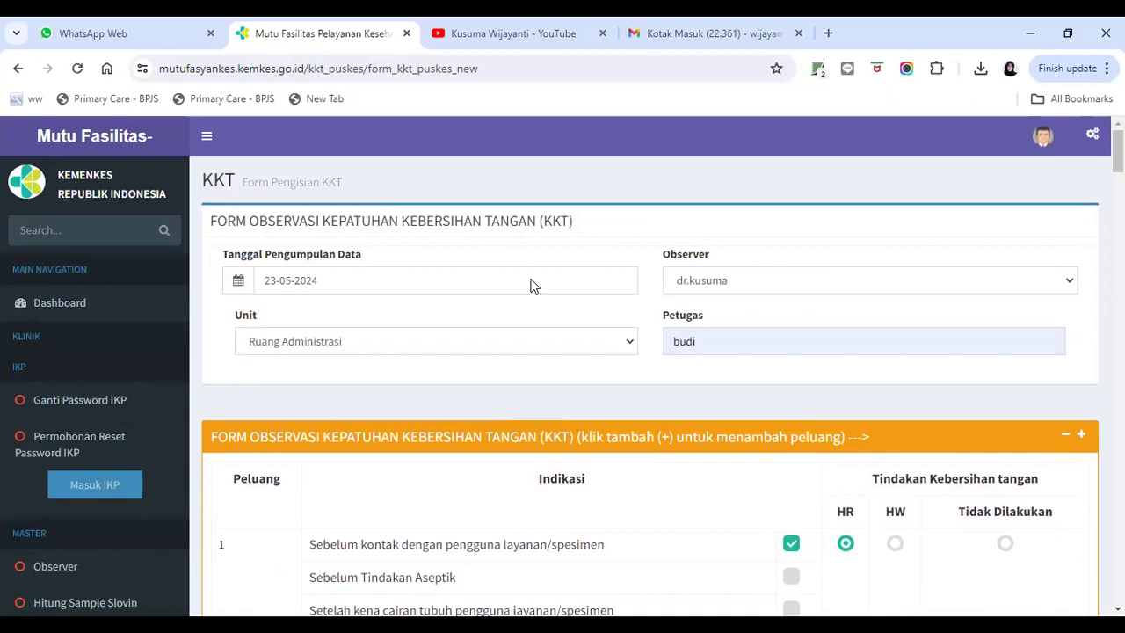
pyautogui.scroll(-1, 563, 280)
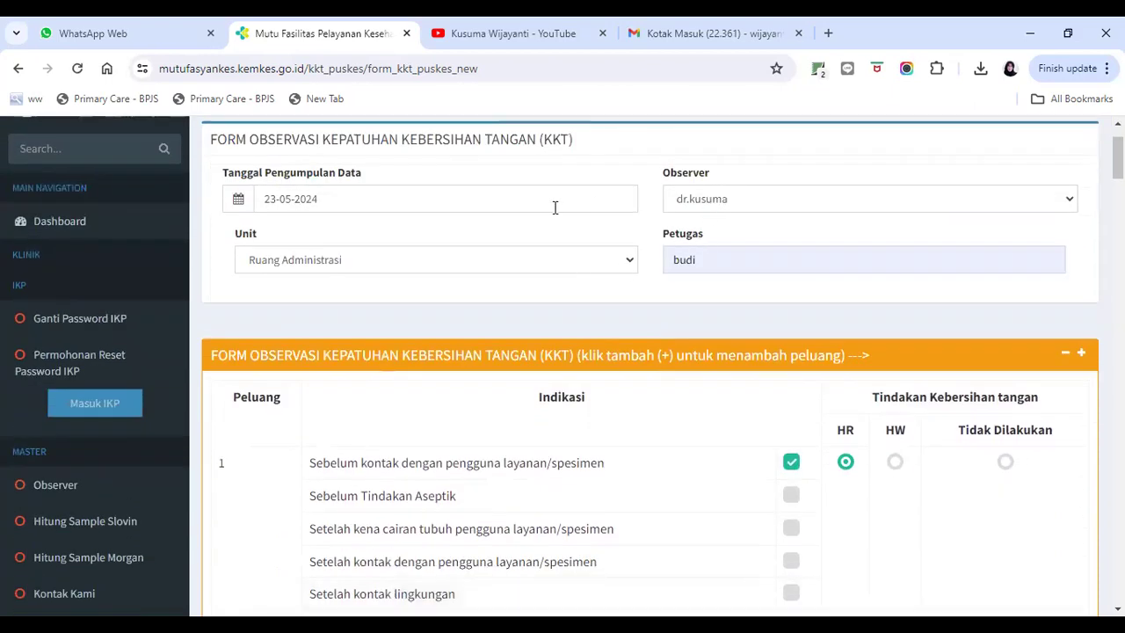
pyautogui.click(773, 209)
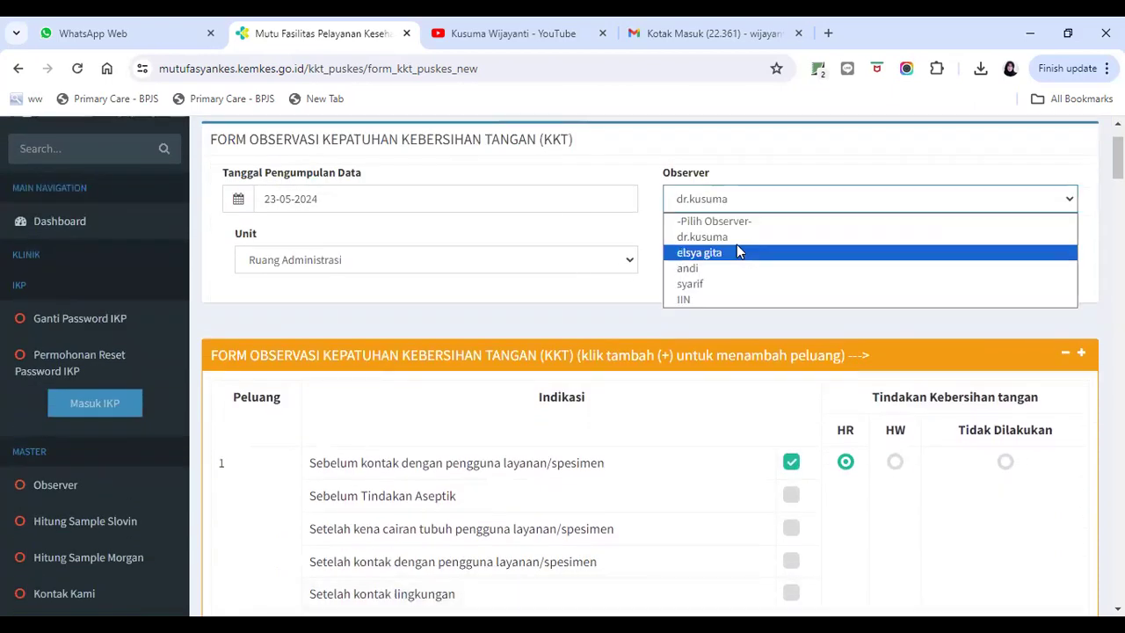
pyautogui.click(735, 237)
pyautogui.click(576, 264)
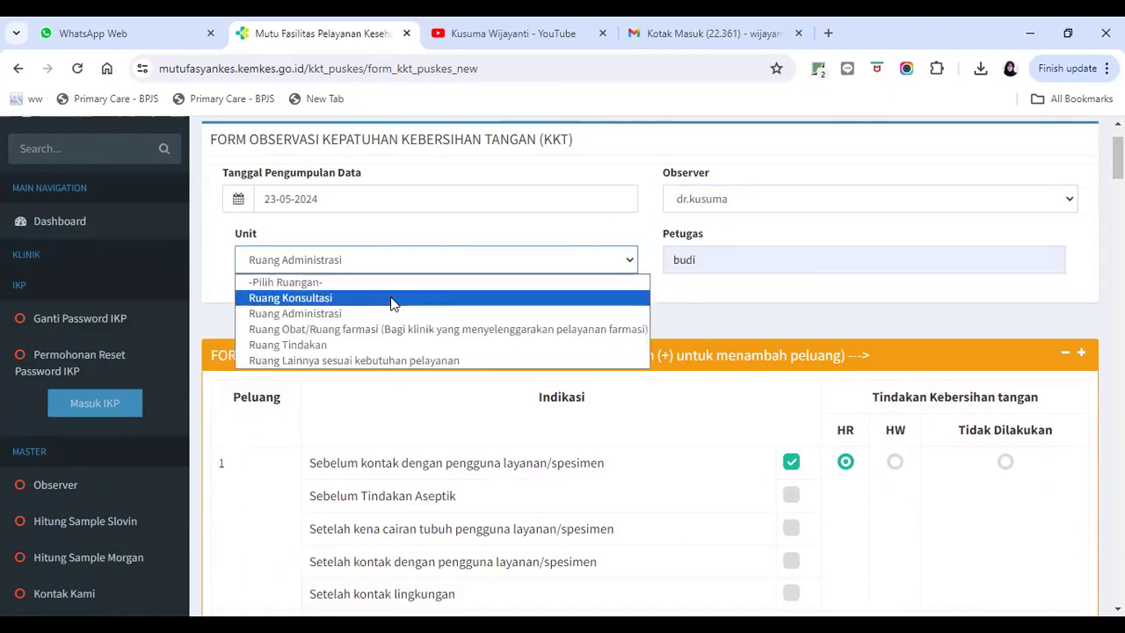
# Replace the Petugas name with the first suggested staff member's name.
pyautogui.click(712, 266)
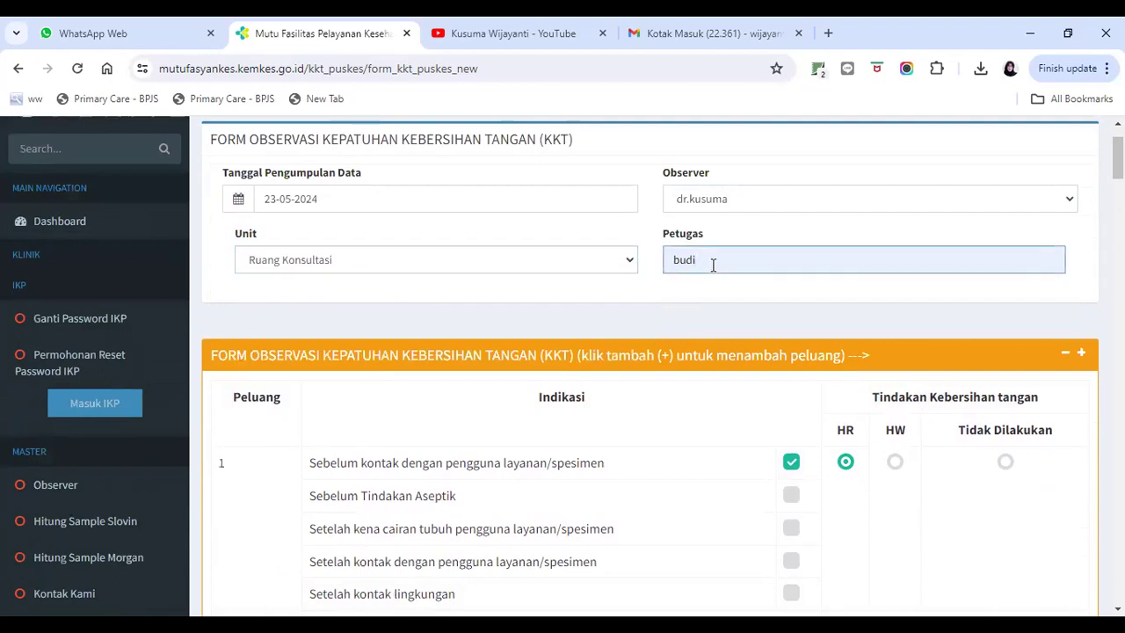
pyautogui.press('BackSpace')
pyautogui.press('BackSpace')
pyautogui.press('BackSpace')
pyautogui.press('BackSpace')
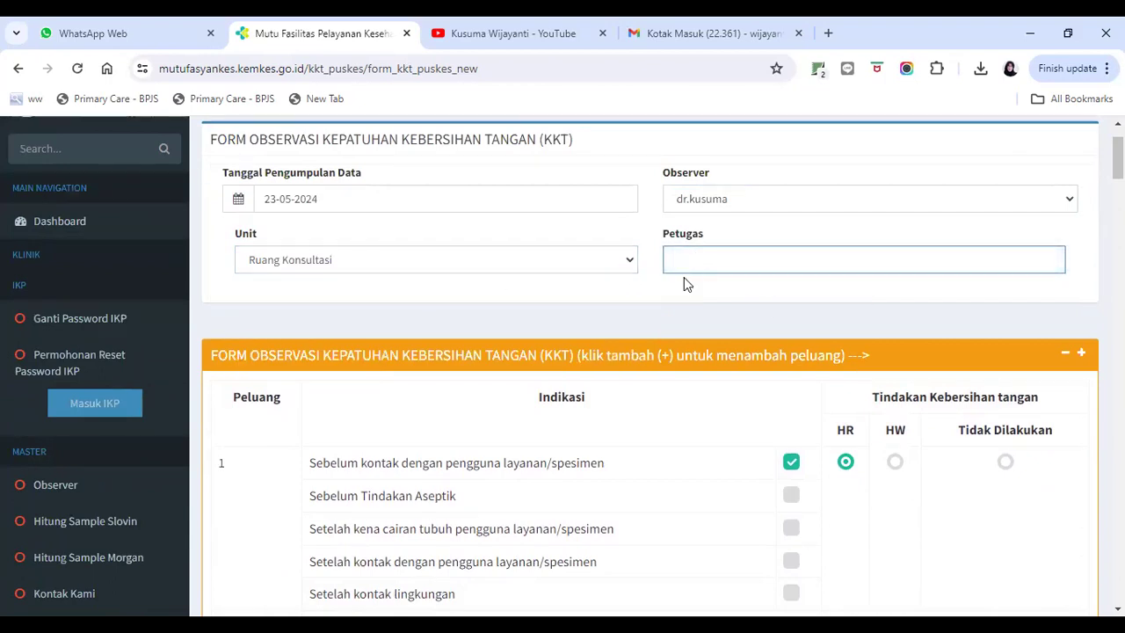
pyautogui.click(699, 259)
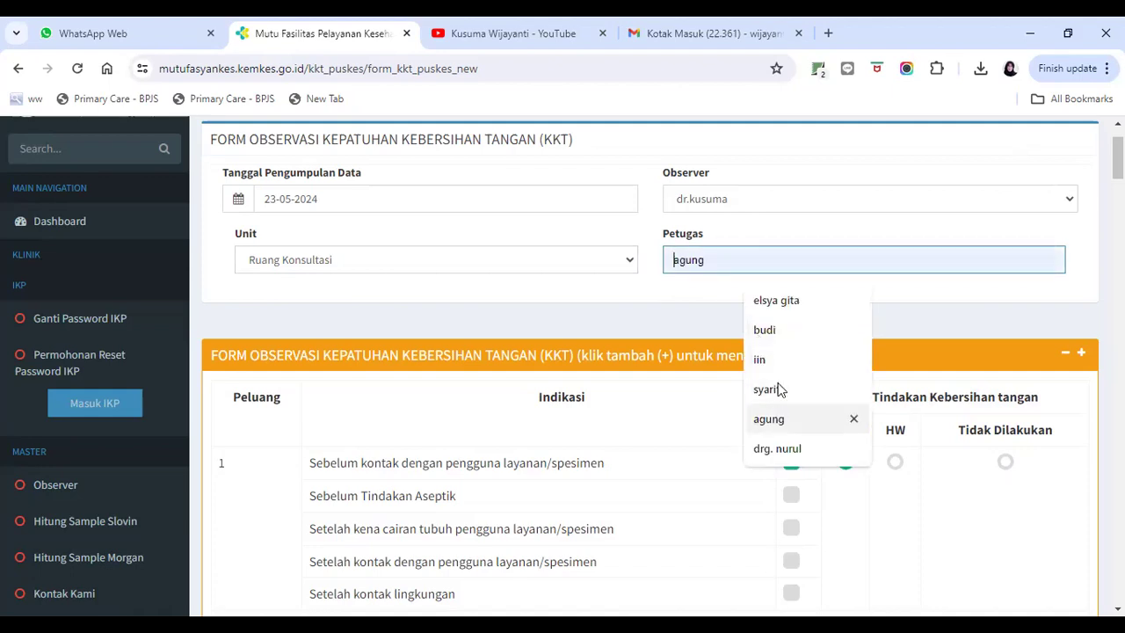
pyautogui.click(797, 303)
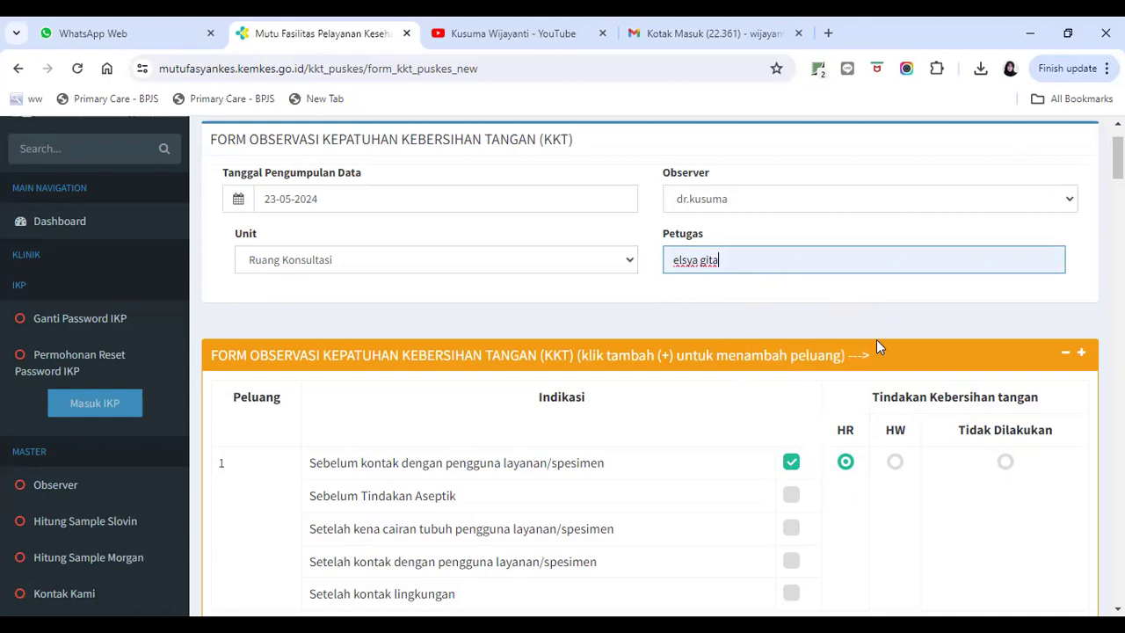
# Clear Sebelum kontak dengan pengguna layanan/spesimen in peluang 1 and reduce the form to a single peluang.
pyautogui.scroll(-1, 878, 339)
pyautogui.click(791, 382)
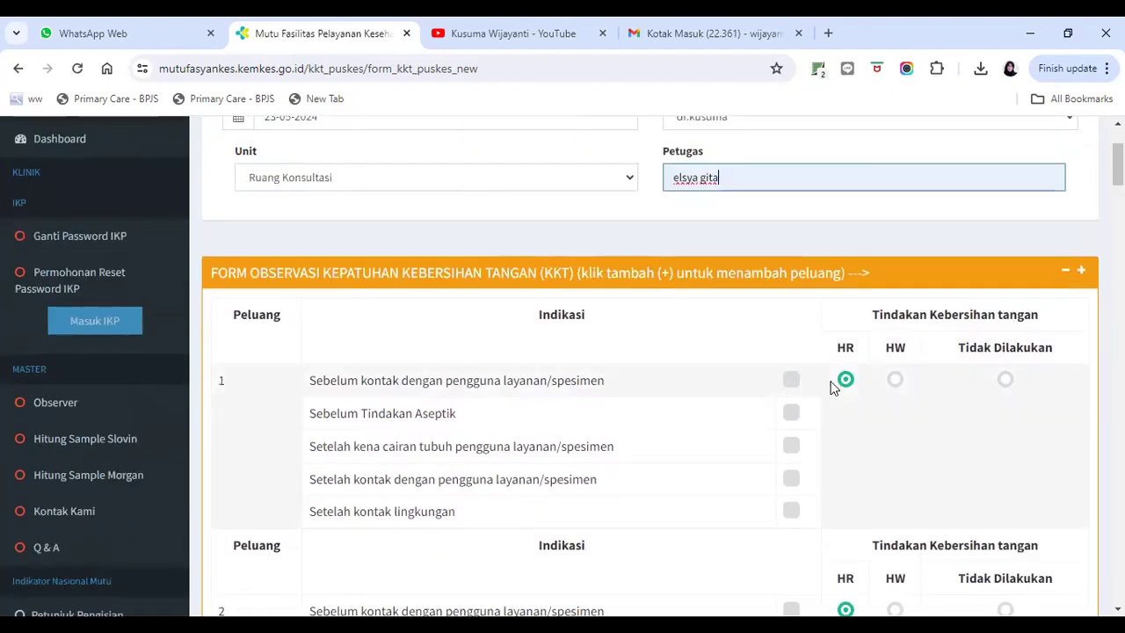
pyautogui.click(1064, 274)
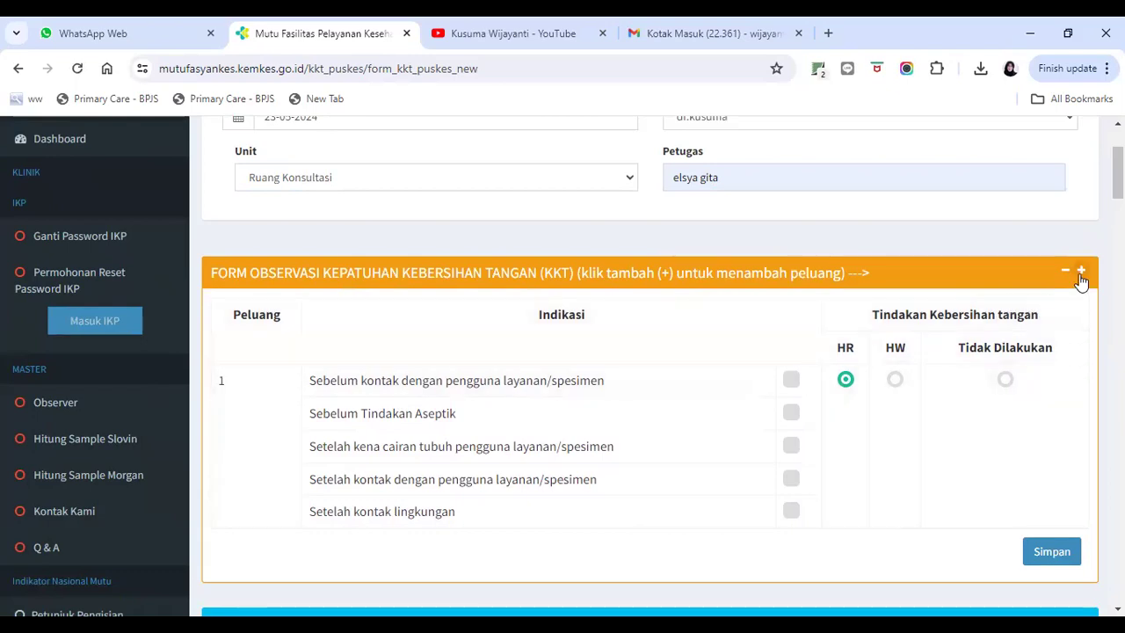
# Add four more peluang and mark Sebelum kontak dengan pengguna layanan/spesimen for peluang 1.
pyautogui.scroll(-1, 771, 419)
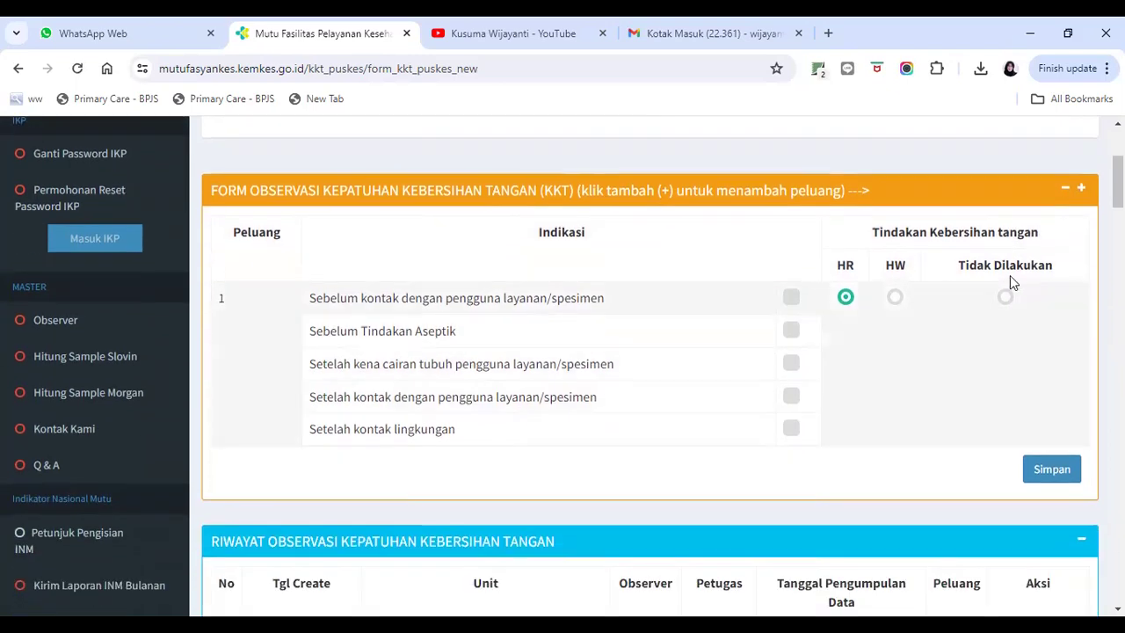
pyautogui.click(1083, 192)
pyautogui.click(1082, 192)
pyautogui.click(1082, 192)
pyautogui.click(1082, 191)
pyautogui.click(792, 299)
# Set the hand hygiene action to HR for peluang 3 and 4, and to Tidak Dilakukan for peluang 5.
pyautogui.scroll(-1, 840, 330)
pyautogui.scroll(-2, 835, 337)
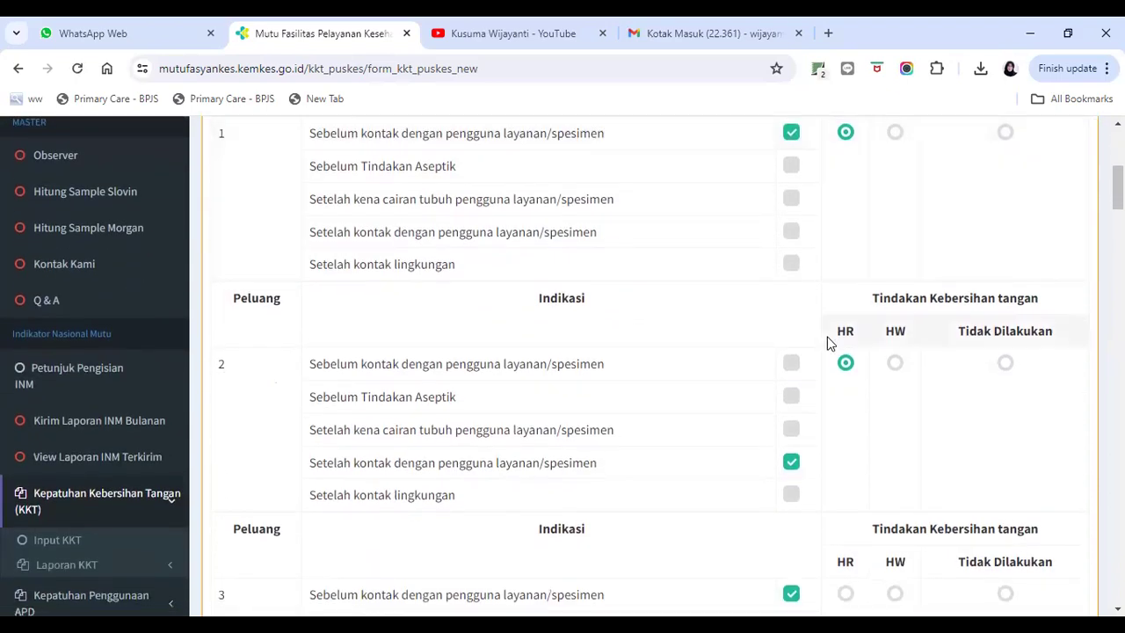
pyautogui.scroll(-3, 787, 448)
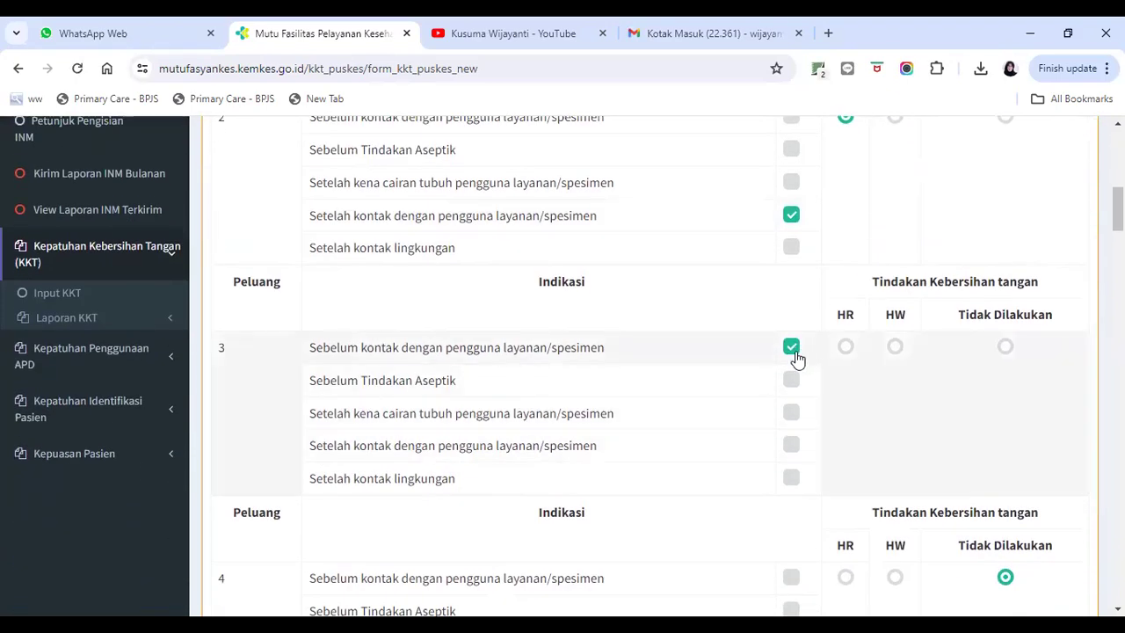
pyautogui.click(847, 350)
pyautogui.scroll(-3, 838, 365)
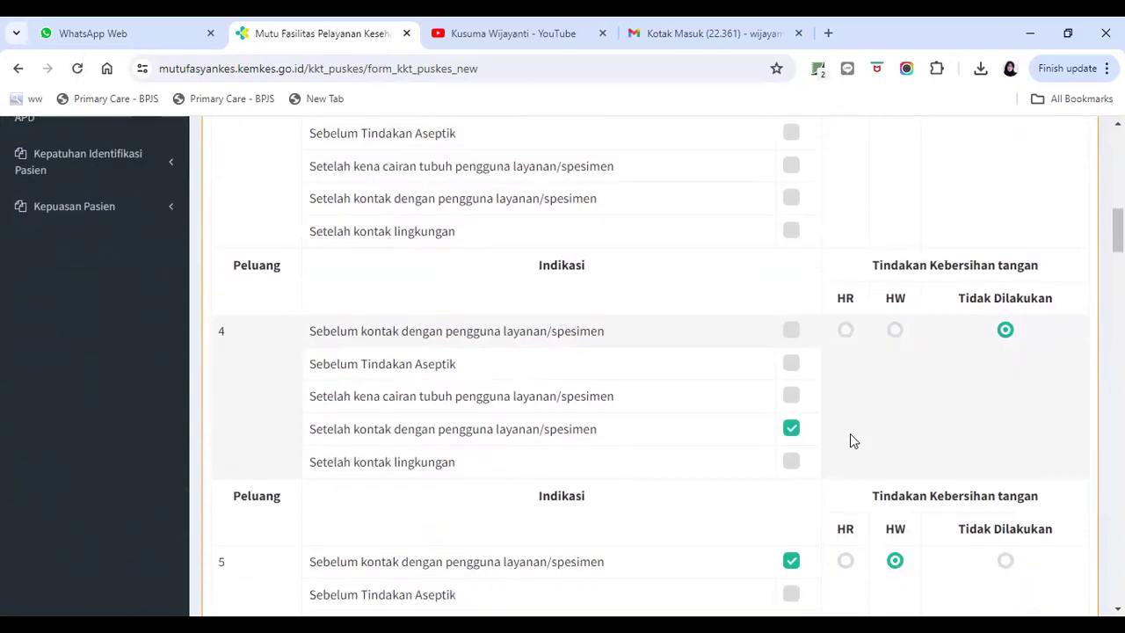
pyautogui.click(848, 333)
pyautogui.scroll(-3, 841, 431)
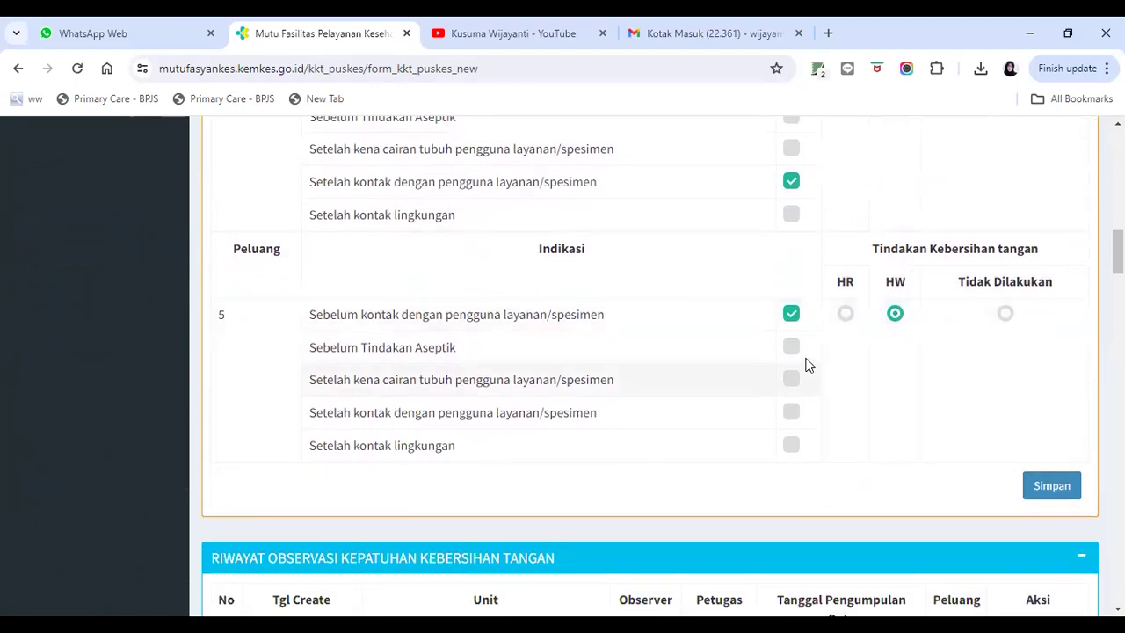
pyautogui.click(1007, 319)
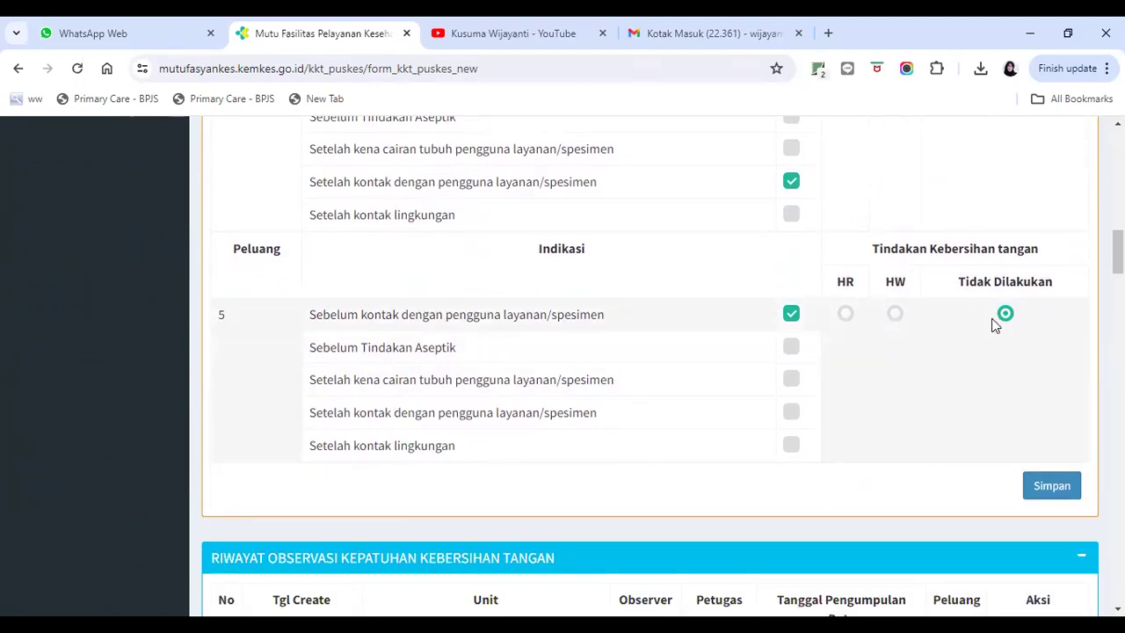
pyautogui.scroll(13, 524, 301)
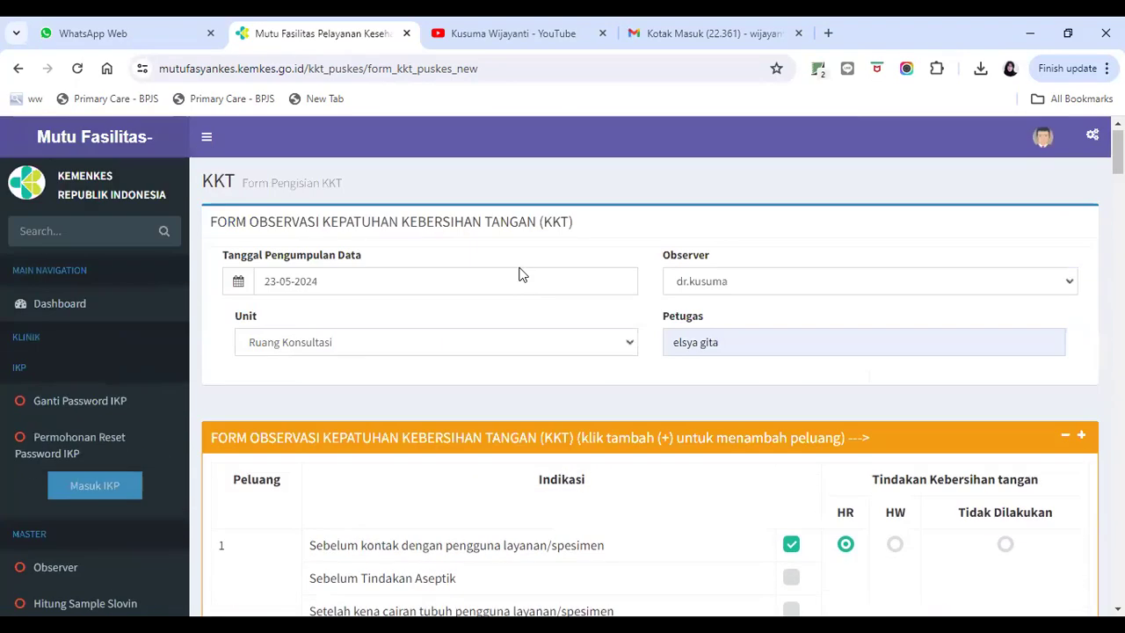
# Open the Input Penggunaan APD form under Kepatuhan Penggunaan APD.
pyautogui.scroll(-3, 391, 289)
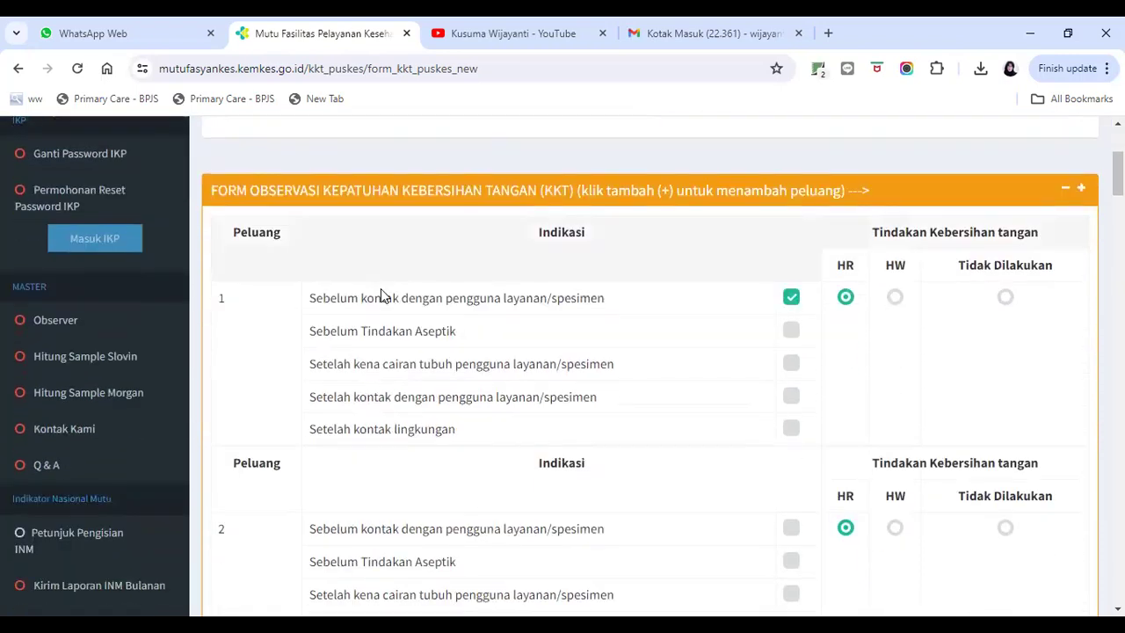
pyautogui.scroll(3, 368, 245)
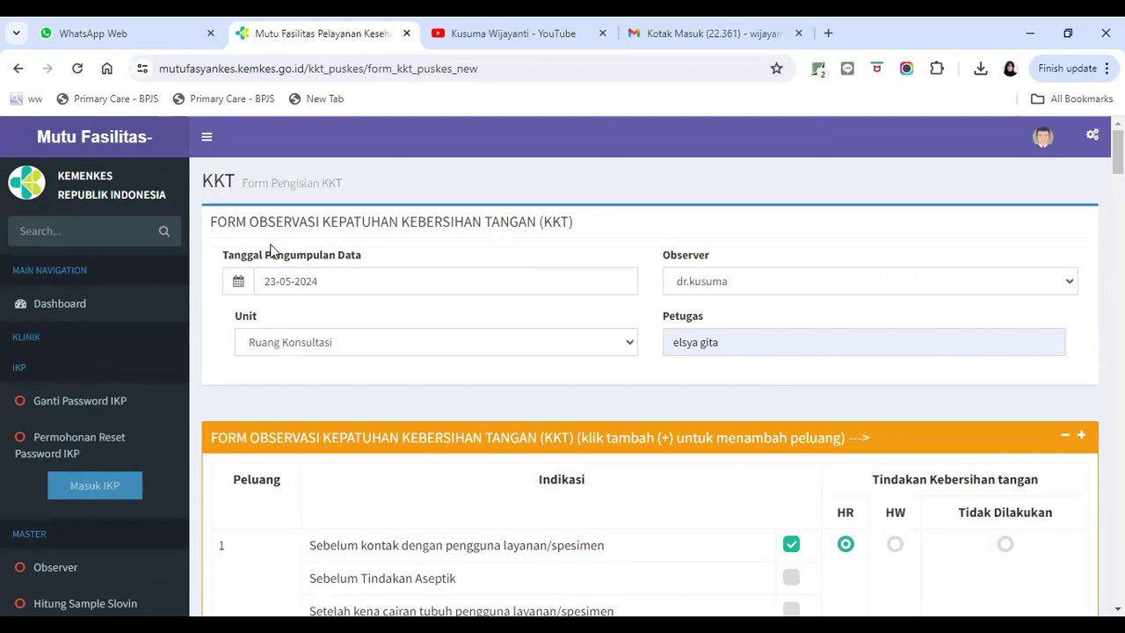
pyautogui.scroll(-6, 271, 251)
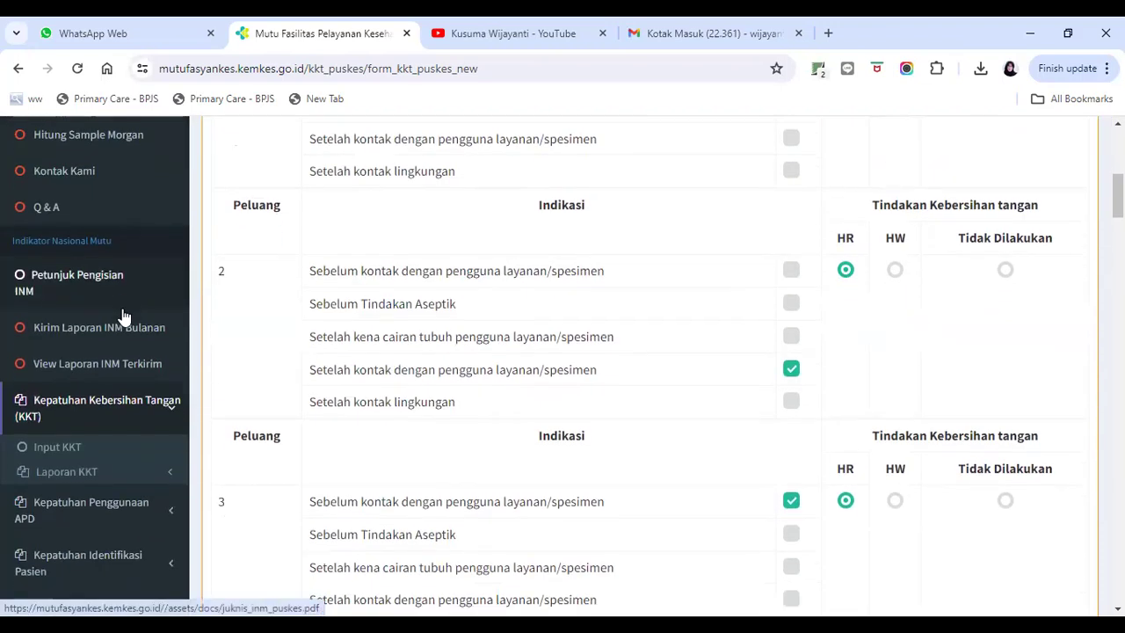
pyautogui.scroll(-2, 132, 362)
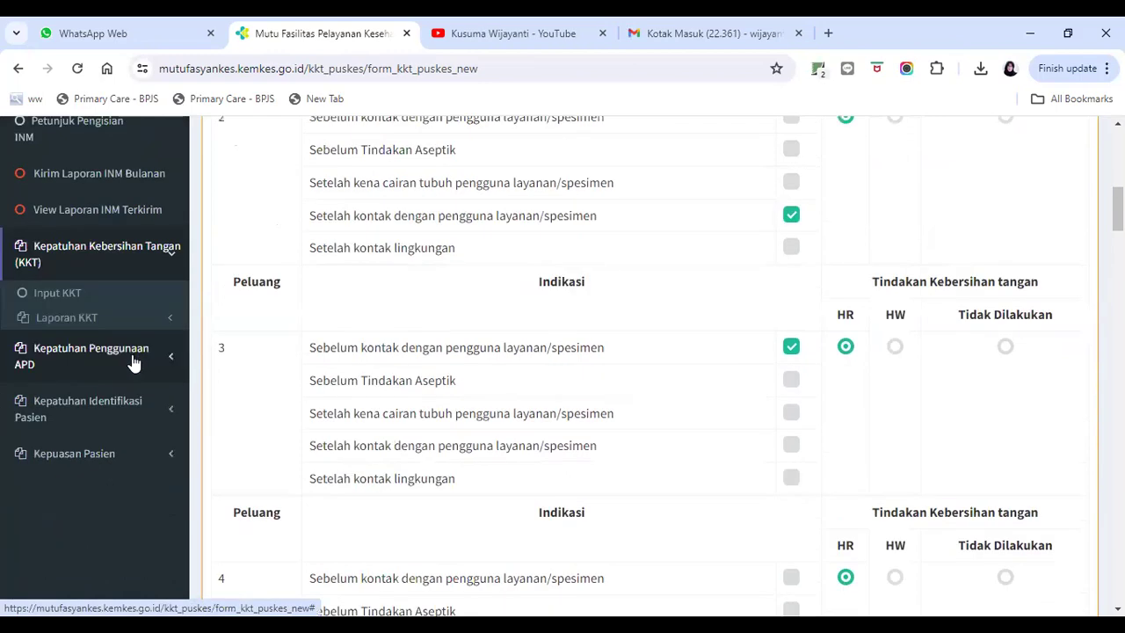
pyautogui.click(133, 360)
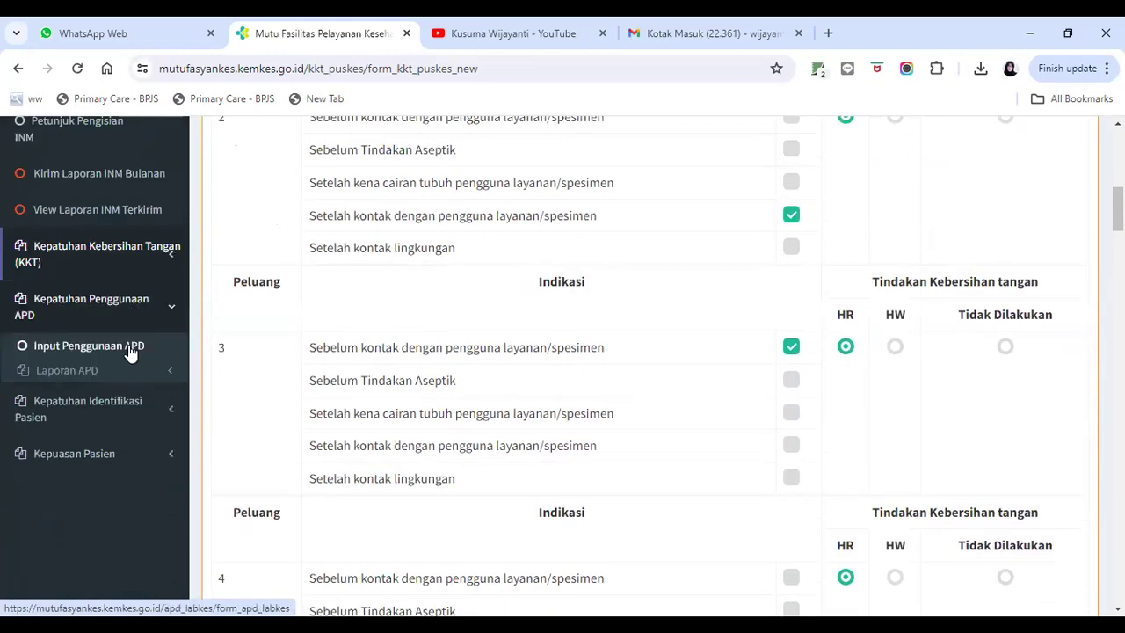
pyautogui.click(129, 348)
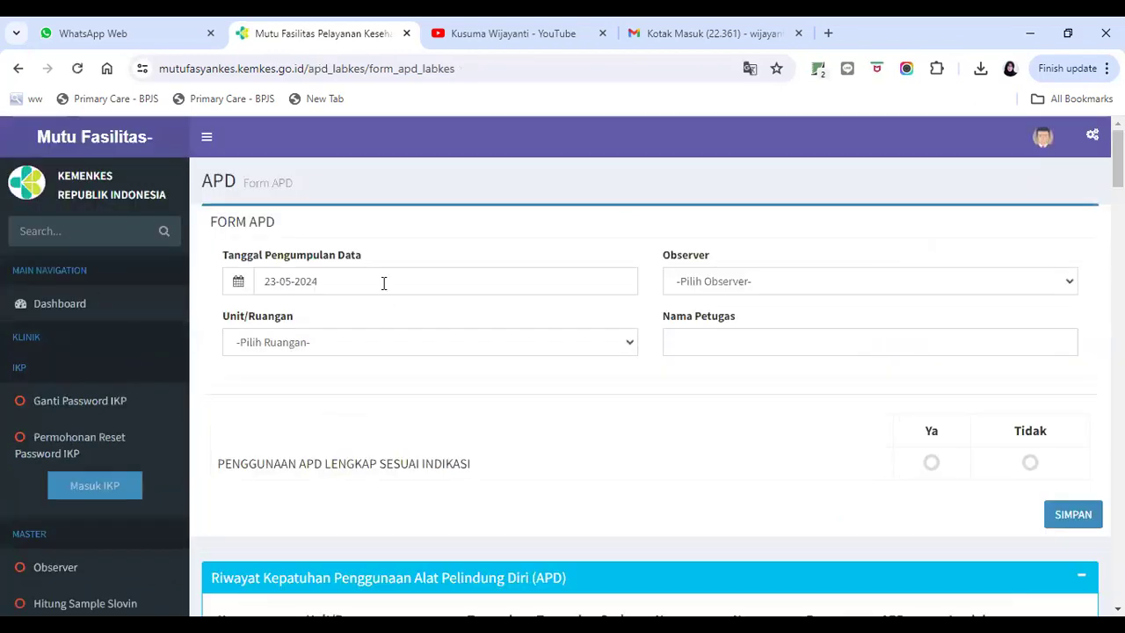
# In the APD form, select the first listed observer and set Unit/Ruangan to Ruang Tindakan.
pyautogui.click(748, 278)
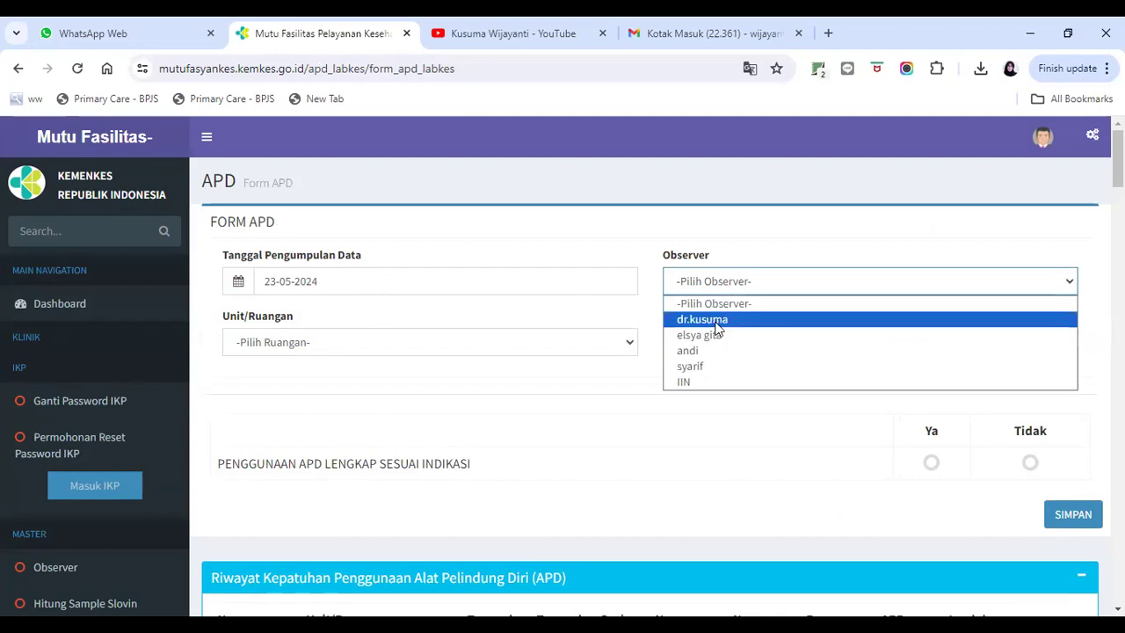
pyautogui.click(712, 322)
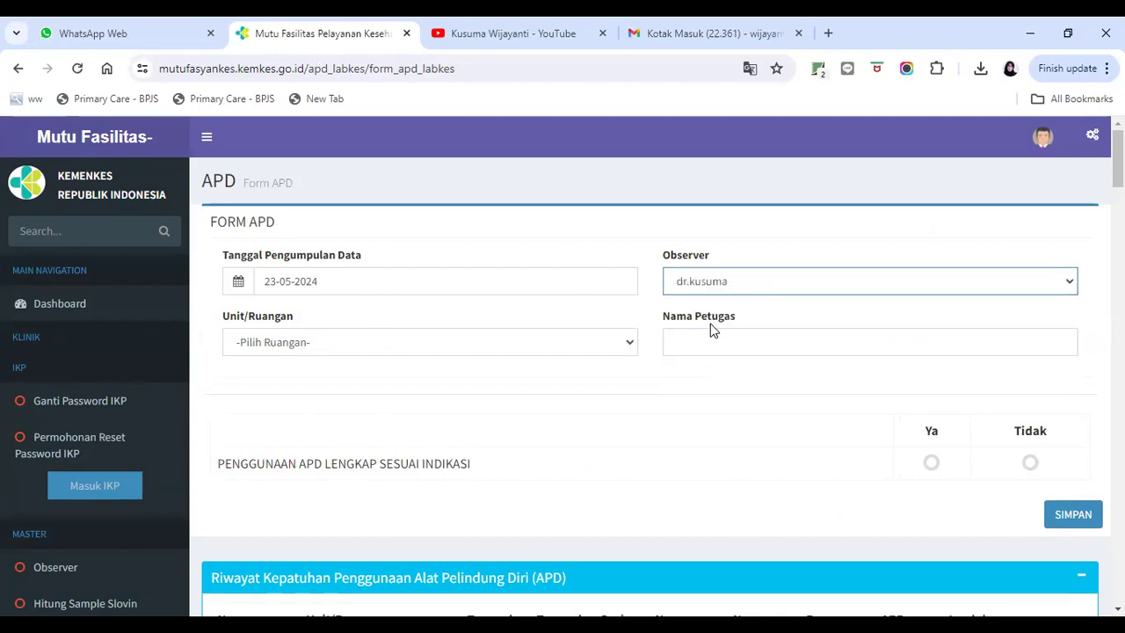
pyautogui.click(567, 352)
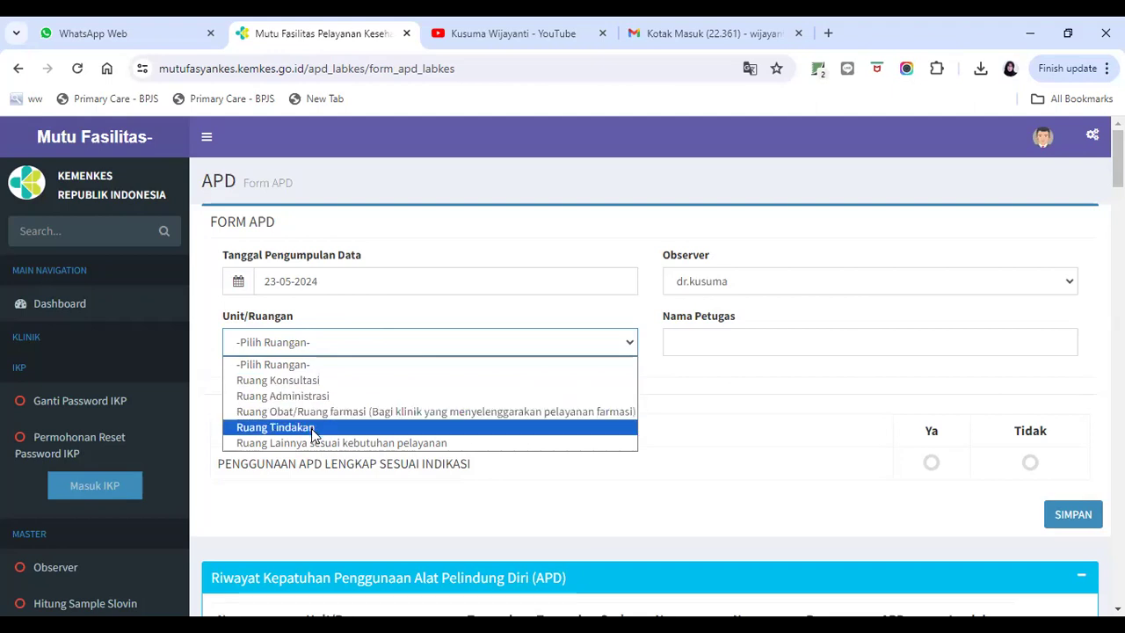
pyautogui.click(275, 428)
# Fill in Nama Petugas with the first suggested staff member's name and mark PENGGUNAAN APD LENGKAP SESUAI INDIKASI as Ya.
pyautogui.click(746, 339)
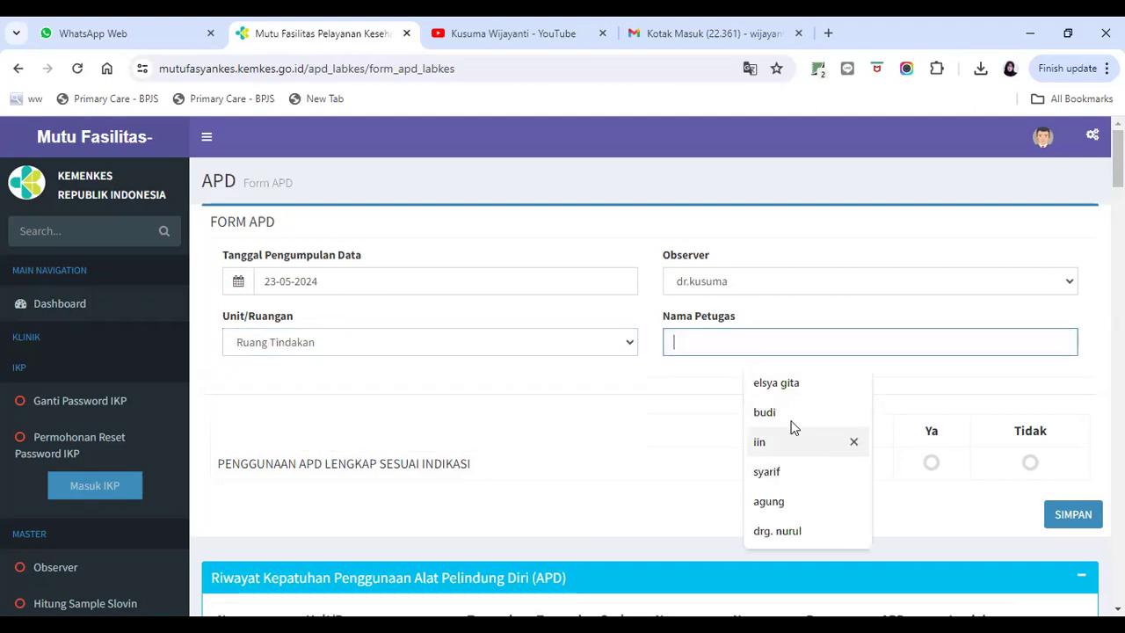
pyautogui.click(796, 385)
pyautogui.scroll(-2, 910, 457)
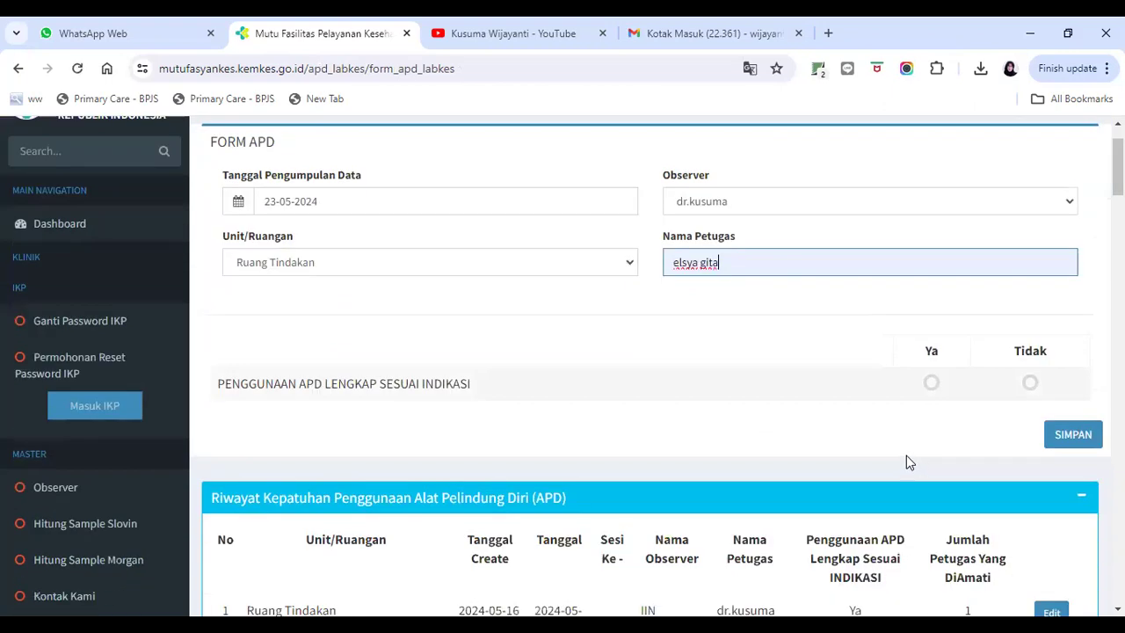
pyautogui.click(933, 299)
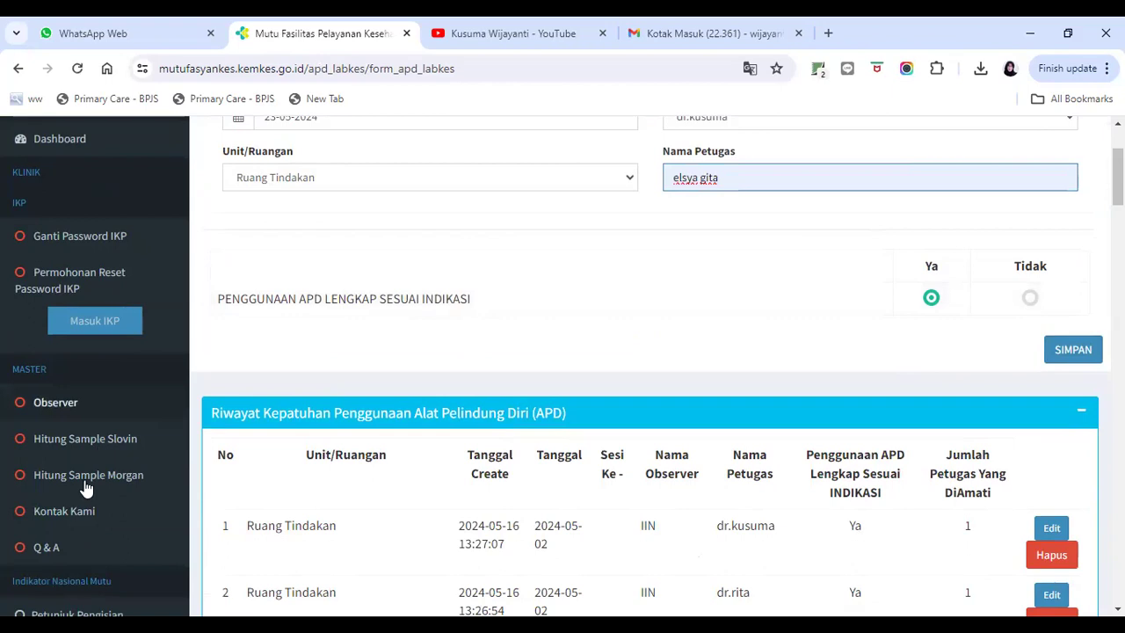
# Look through the APD compliance history and open the Input Kepatuhan Identifikasi form under Kepatuhan Identifikasi Pasien.
pyautogui.scroll(-5, 85, 488)
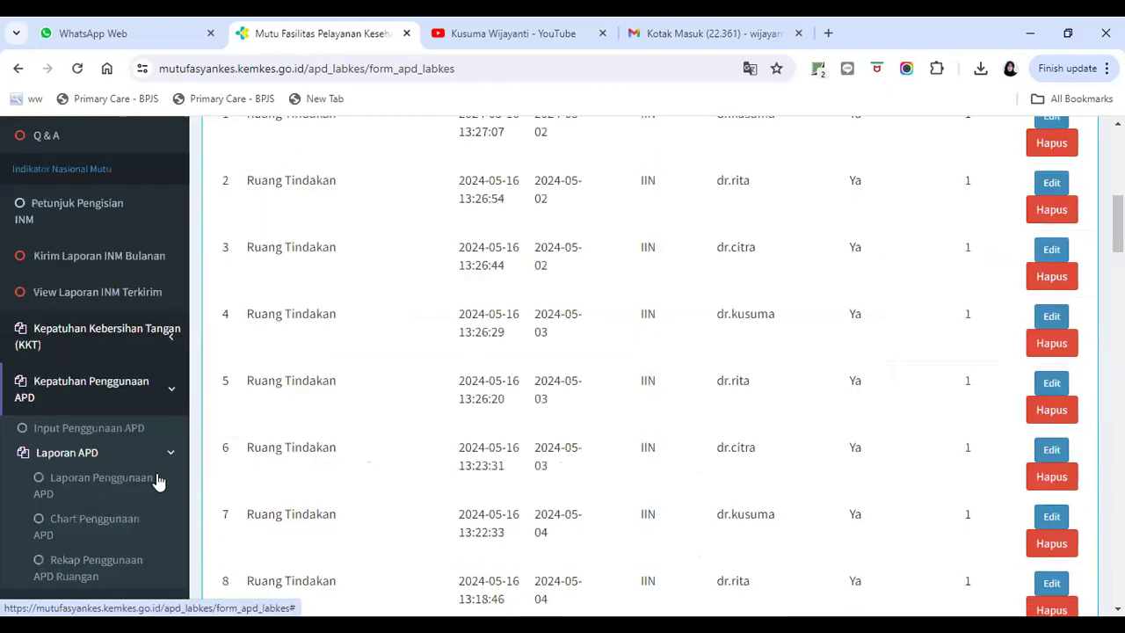
pyautogui.scroll(5, 686, 284)
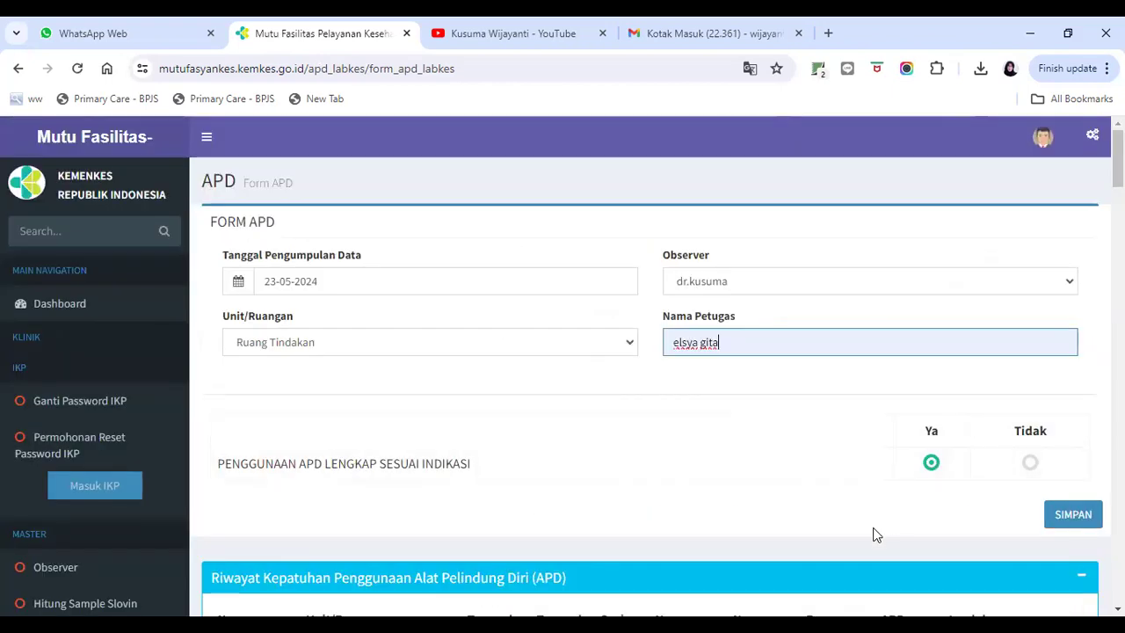
pyautogui.scroll(-4, 691, 501)
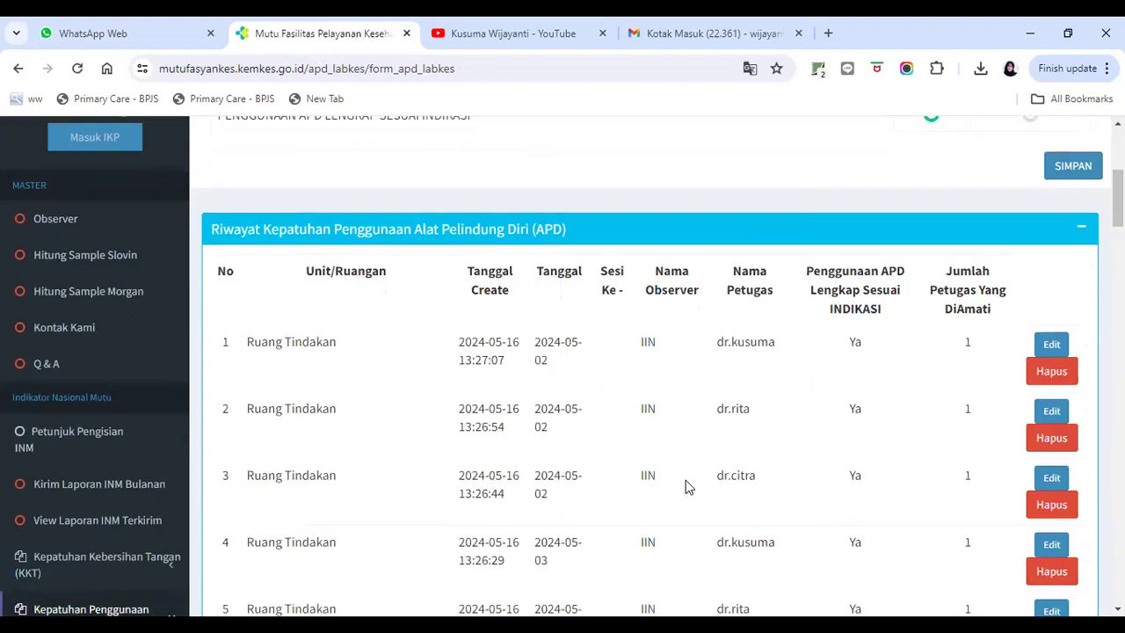
pyautogui.scroll(-2, 686, 480)
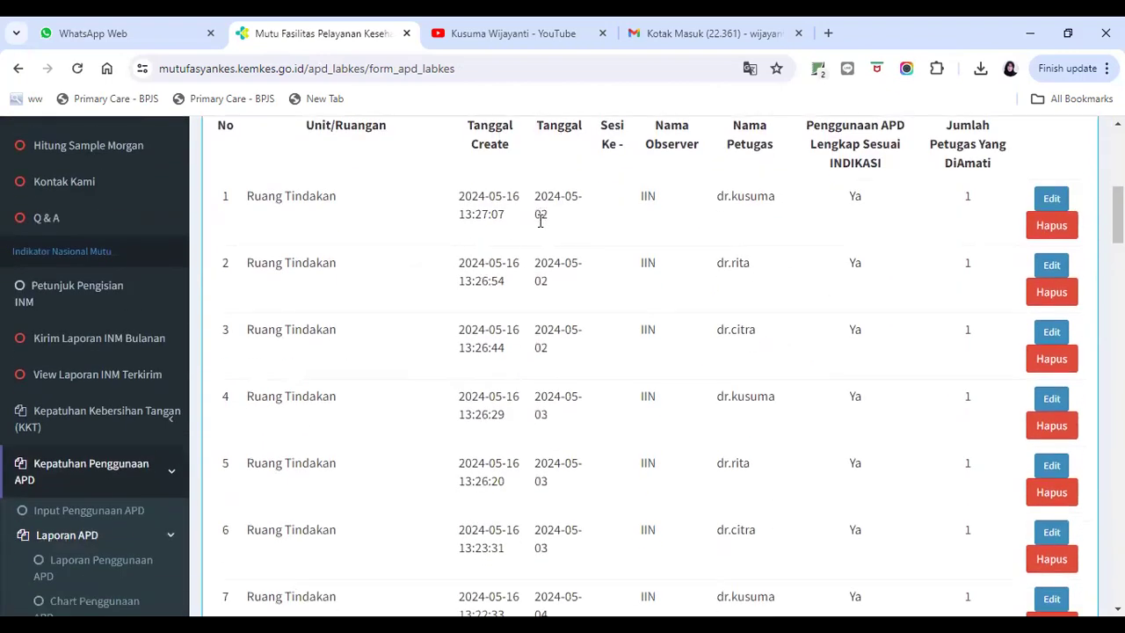
pyautogui.scroll(-3, 342, 401)
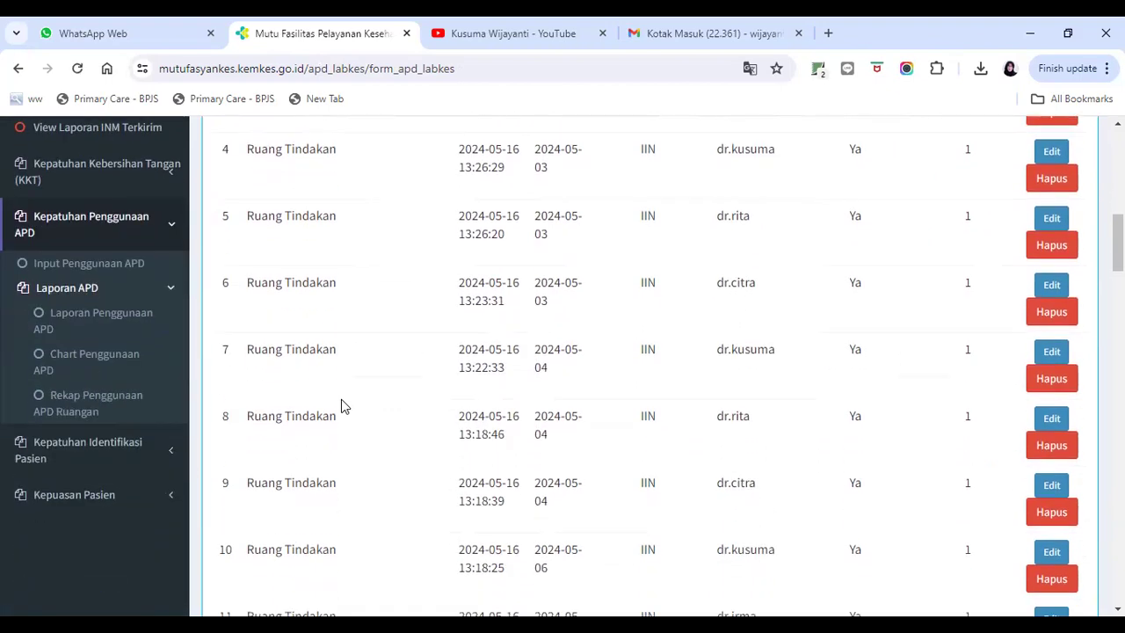
pyautogui.click(71, 449)
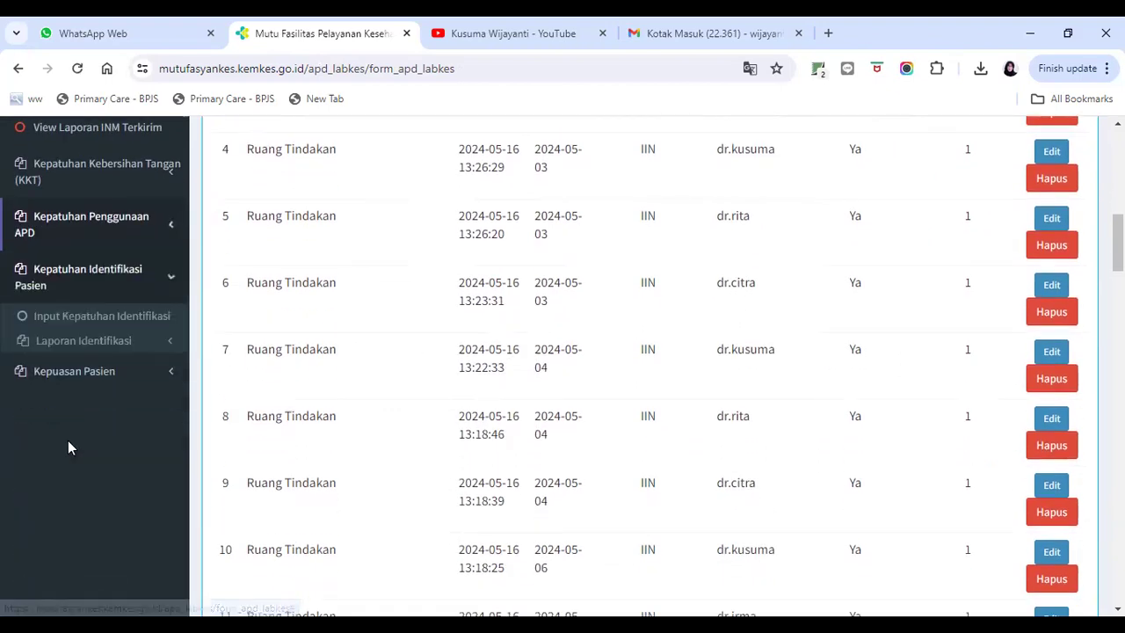
pyautogui.click(103, 318)
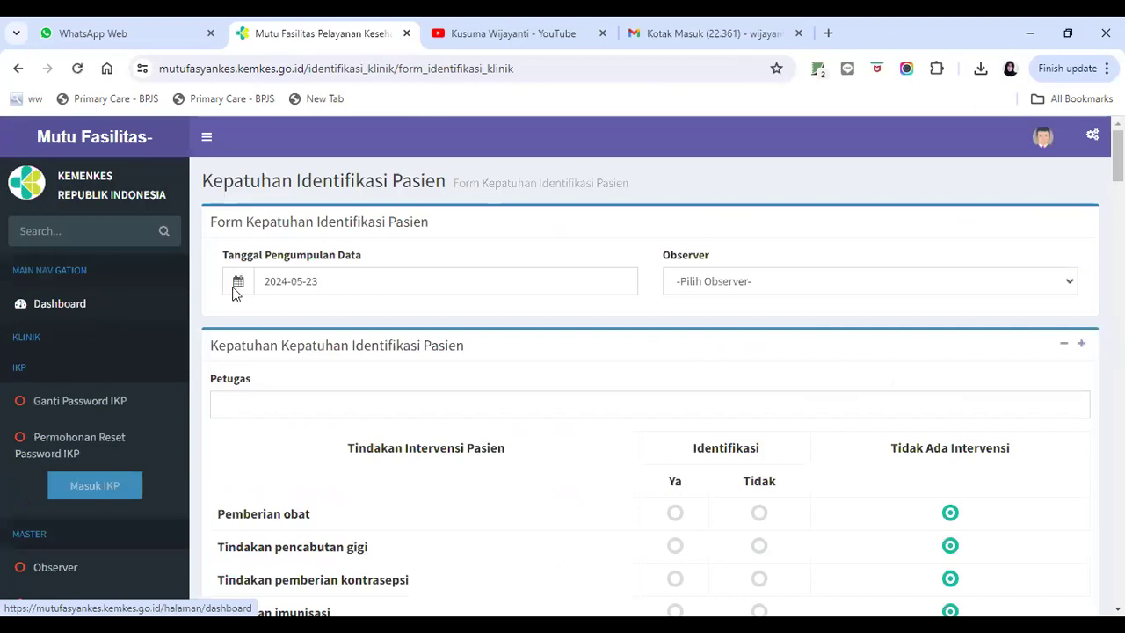
# Select the first listed observer in the Kepatuhan Identifikasi Pasien form.
pyautogui.click(488, 285)
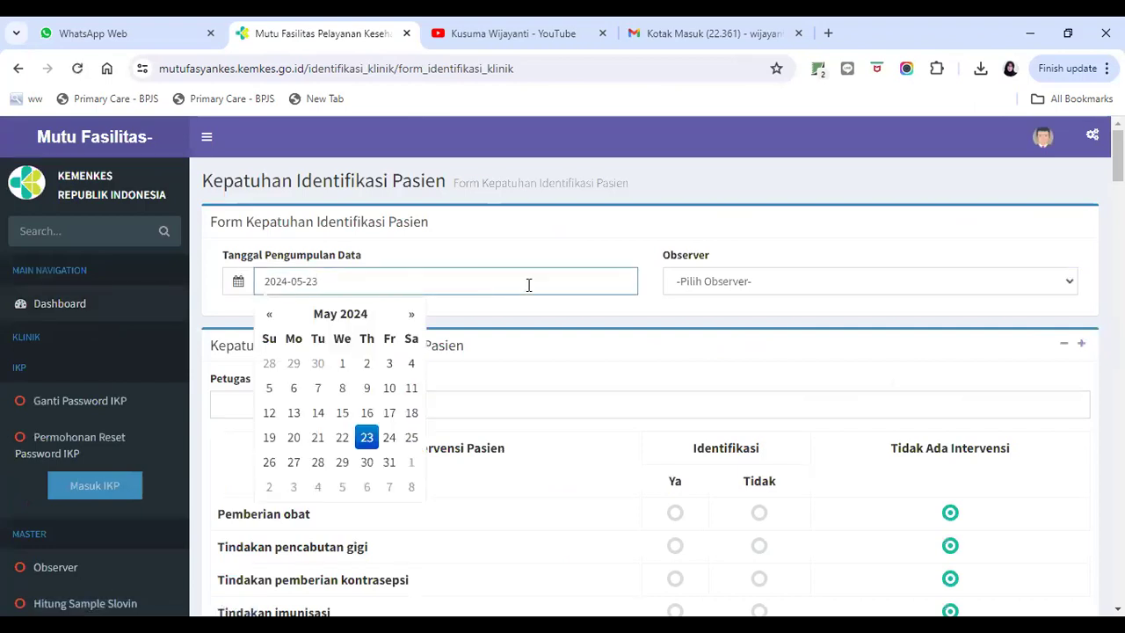
pyautogui.click(745, 286)
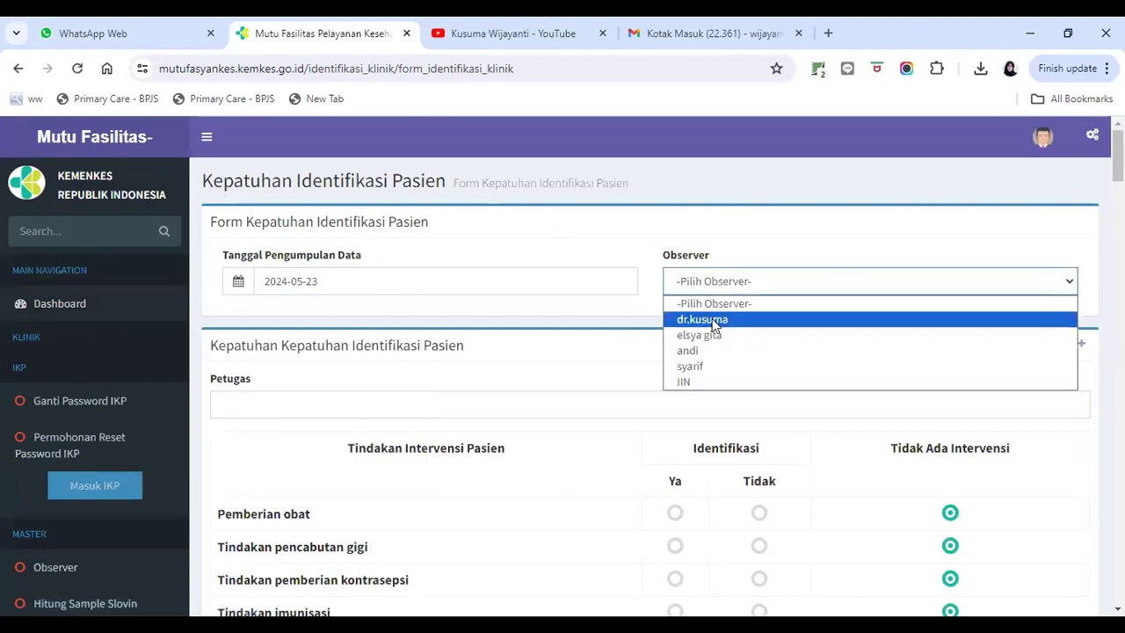
pyautogui.click(714, 322)
# Fill in Petugas with the first suggested staff member's name and mark identification as Ya for Tindakan imunisasi.
pyautogui.click(468, 401)
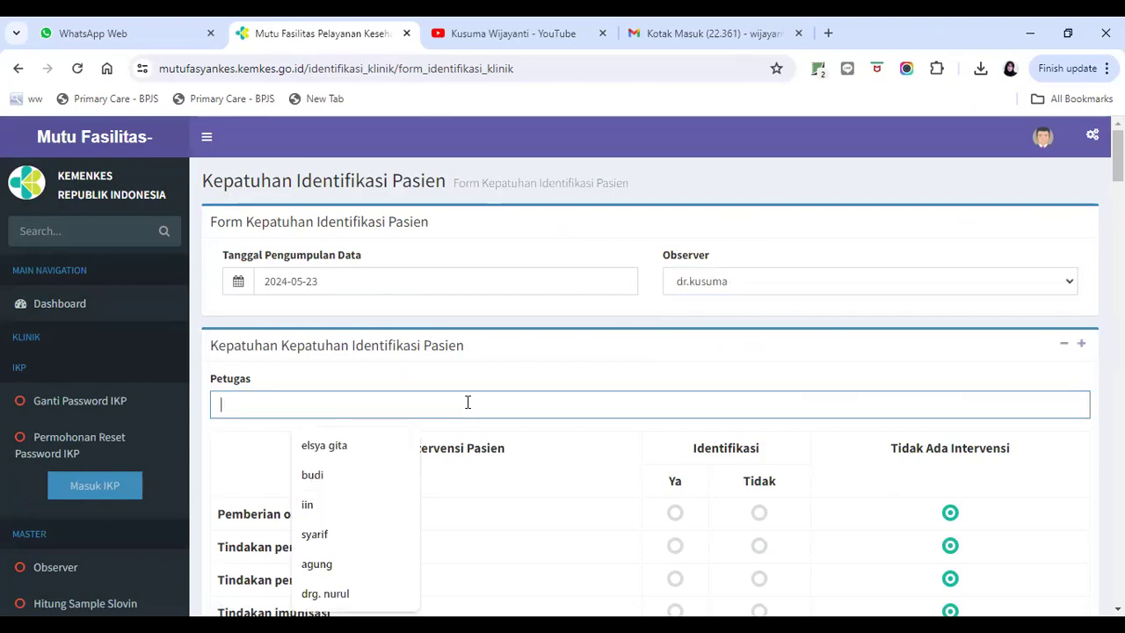
pyautogui.click(365, 446)
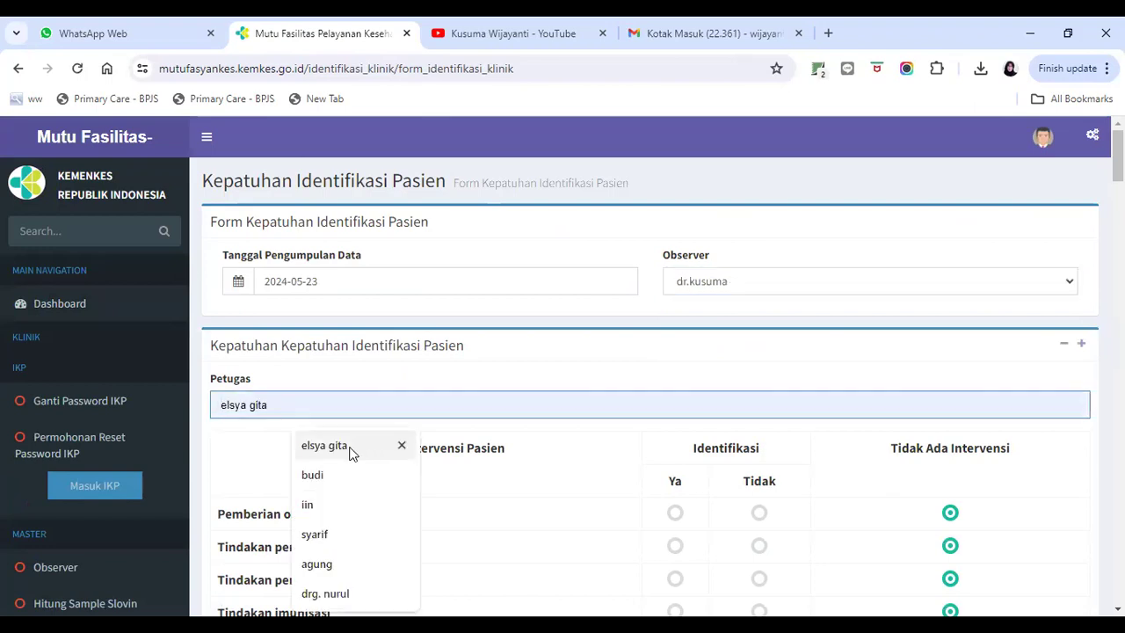
pyautogui.scroll(-2, 346, 452)
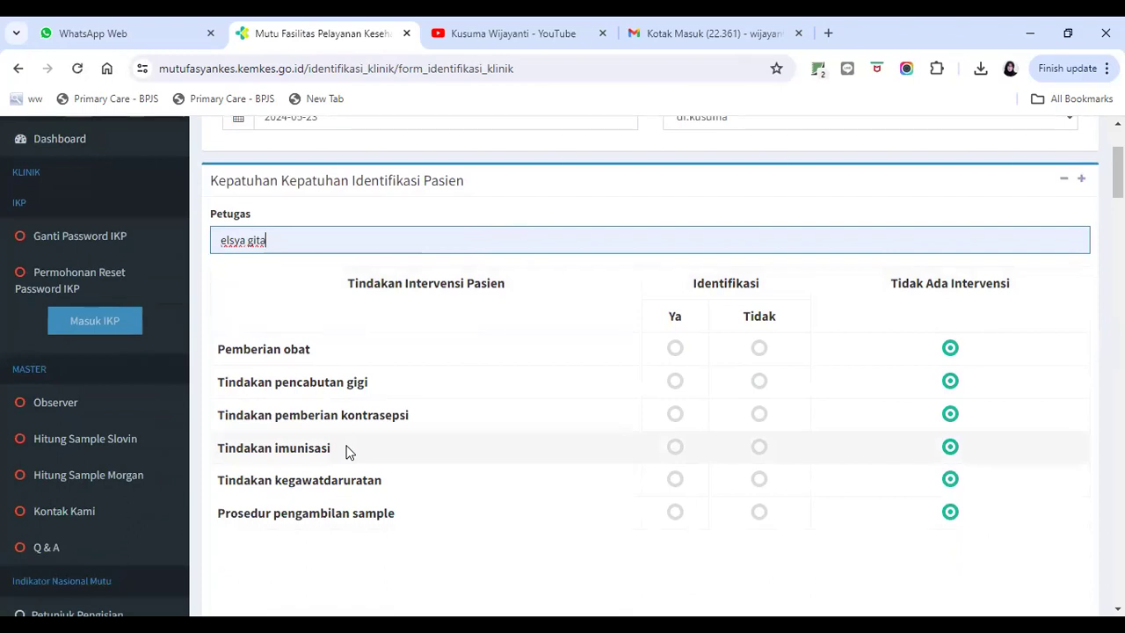
pyautogui.click(675, 447)
pyautogui.scroll(-3, 723, 466)
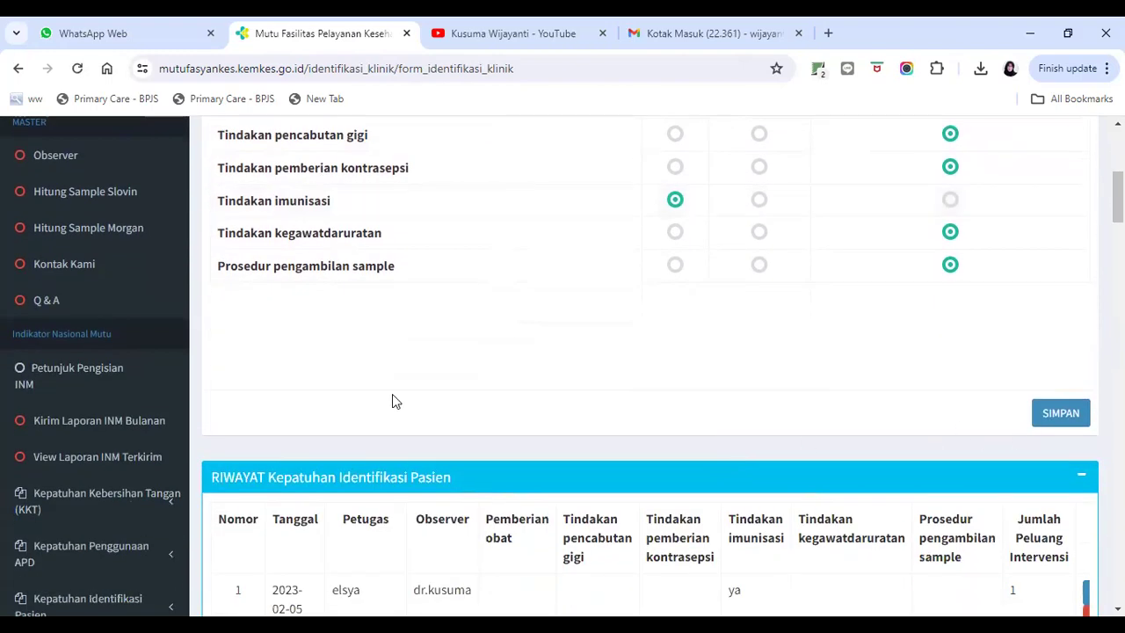
pyautogui.scroll(5, 168, 448)
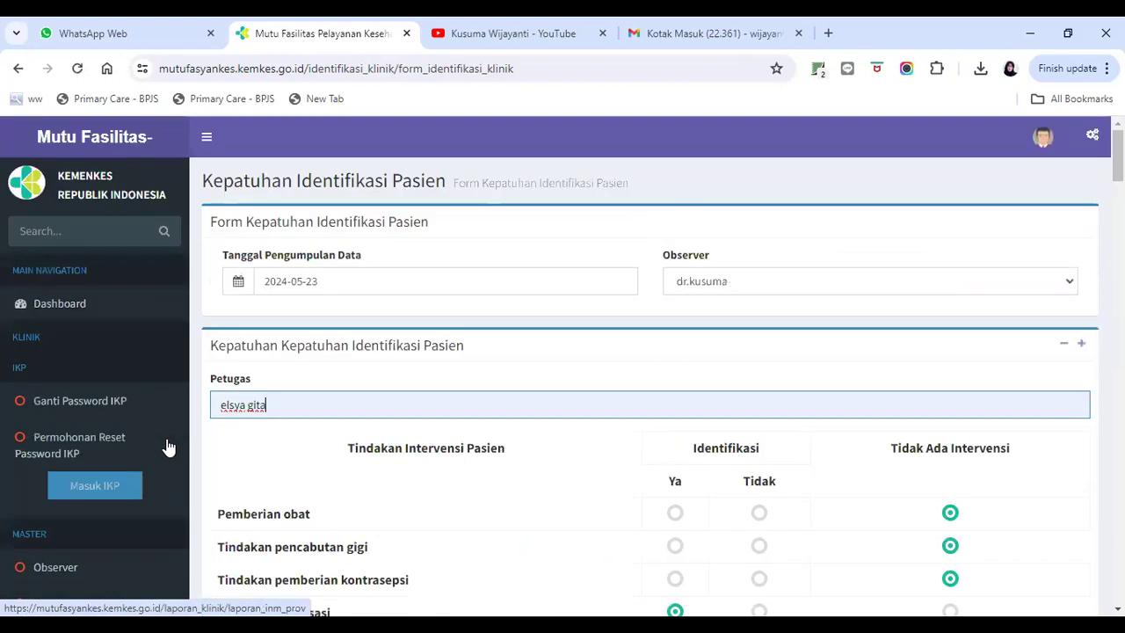
# Reselect the first listed observer and replace the Petugas name with the third suggested staff member's name.
pyautogui.click(684, 289)
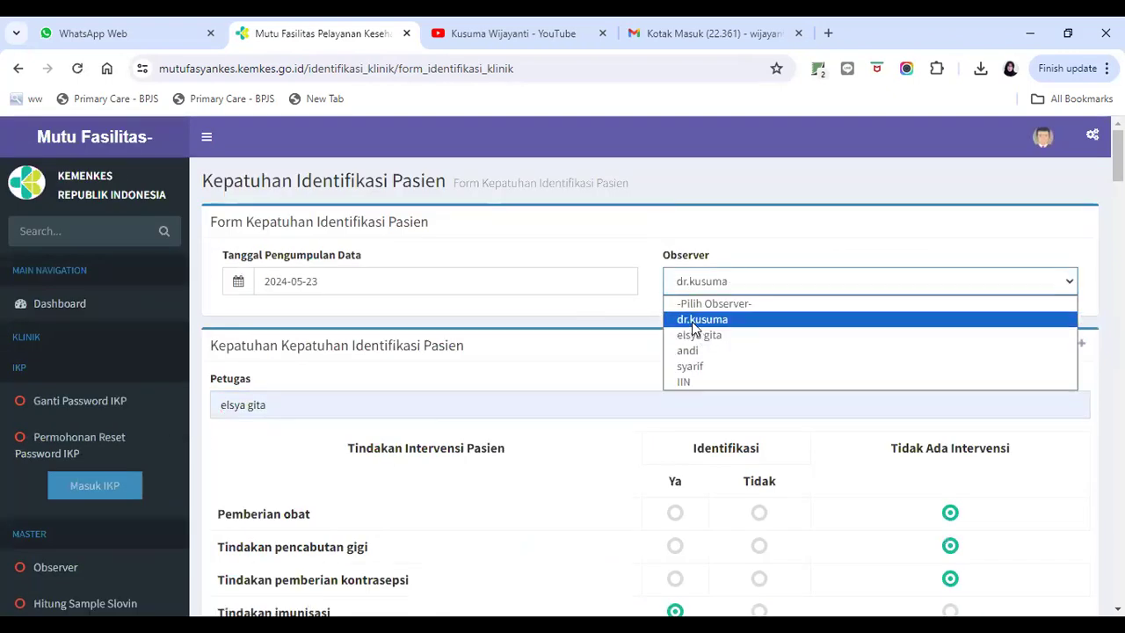
pyautogui.click(694, 324)
pyautogui.click(471, 412)
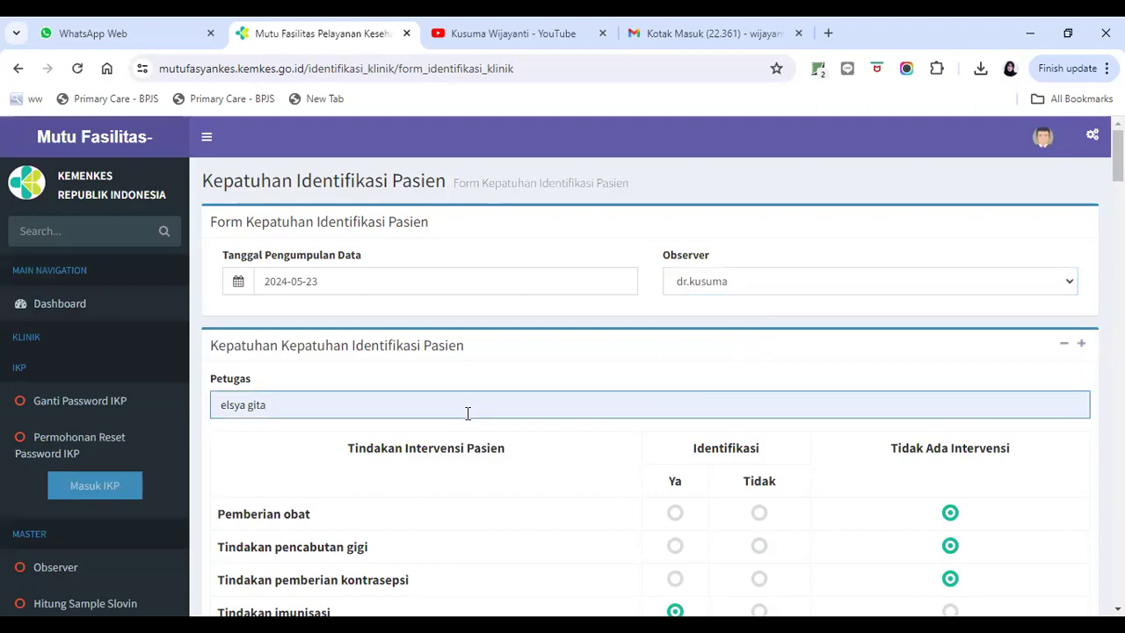
pyautogui.press('BackSpace')
pyautogui.press('BackSpace')
pyautogui.press('BackSpace')
pyautogui.press('BackSpace')
pyautogui.press('BackSpace')
pyautogui.press('BackSpace')
pyautogui.press('BackSpace')
pyautogui.press('BackSpace')
pyautogui.press('BackSpace')
pyautogui.press('BackSpace')
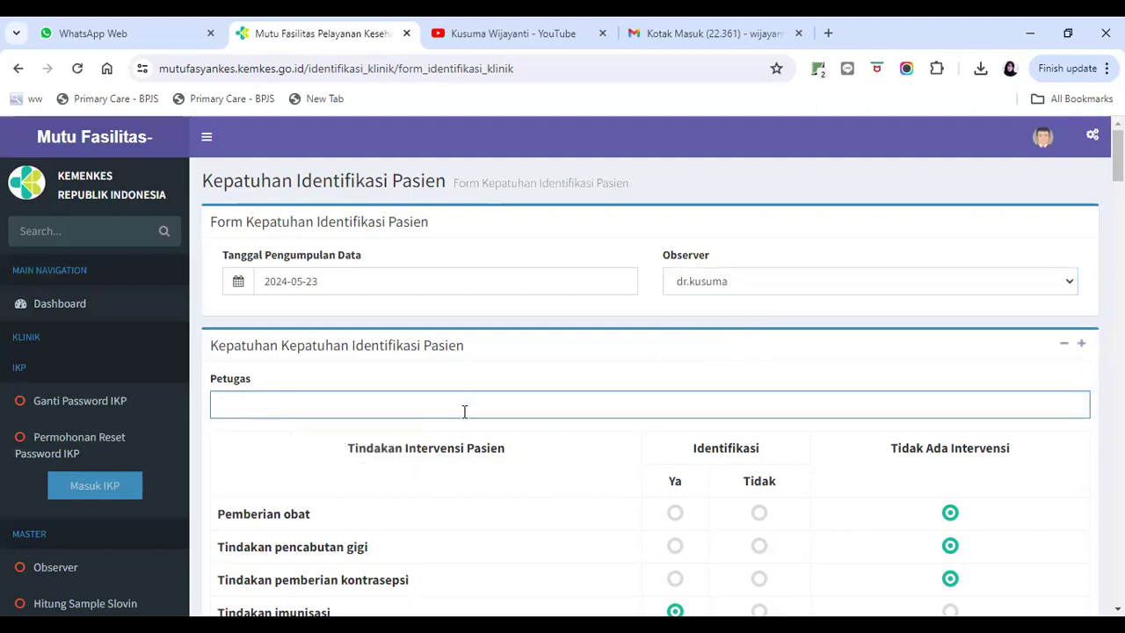
pyautogui.click(464, 412)
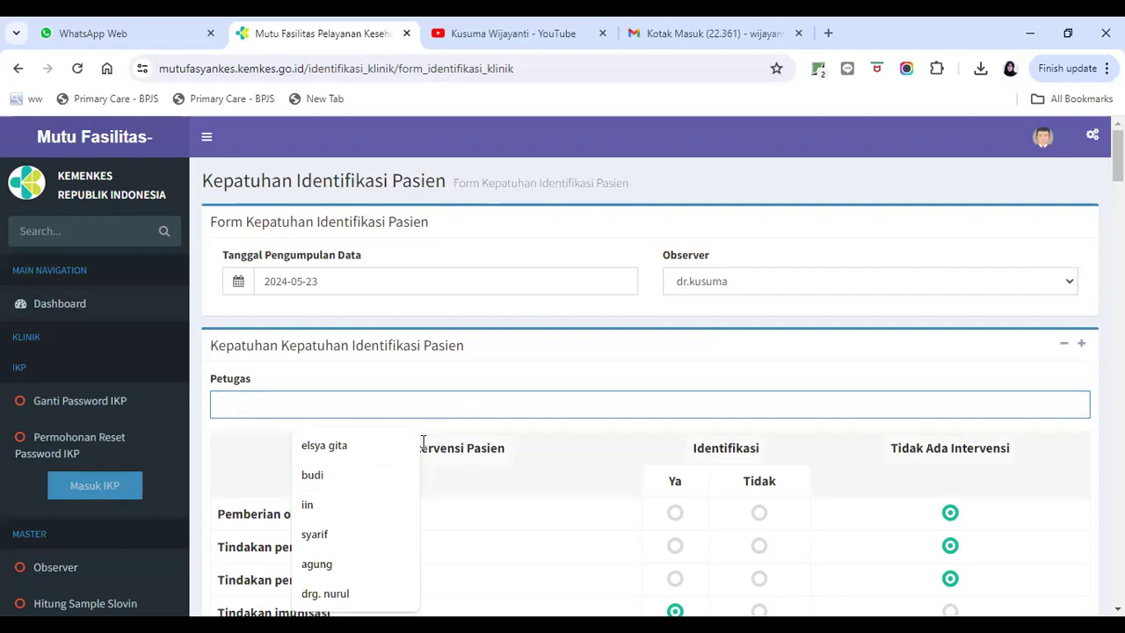
pyautogui.click(319, 504)
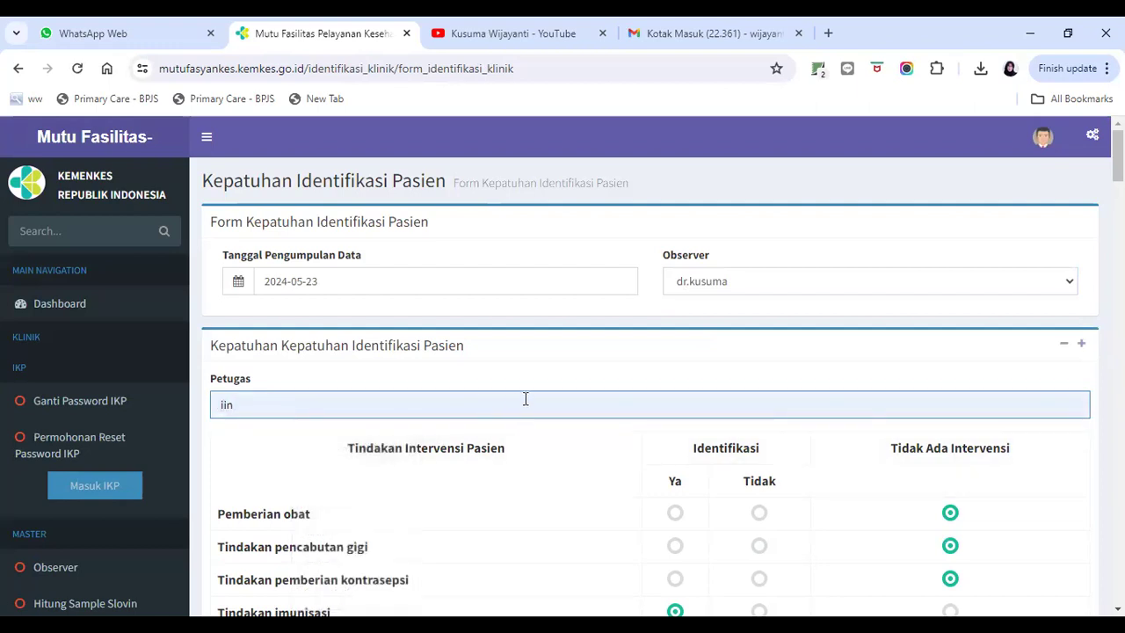
# Mark identification as Ya for Pemberian obat and set Tindakan imunisasi to Tidak Ada Intervensi.
pyautogui.scroll(-2, 537, 396)
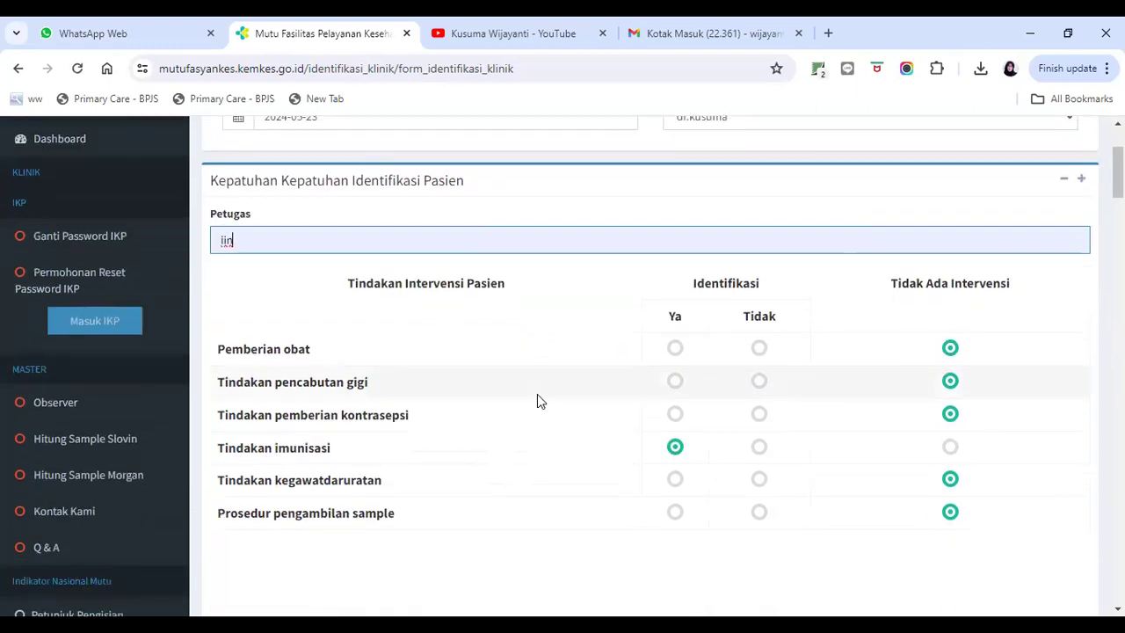
pyautogui.click(677, 349)
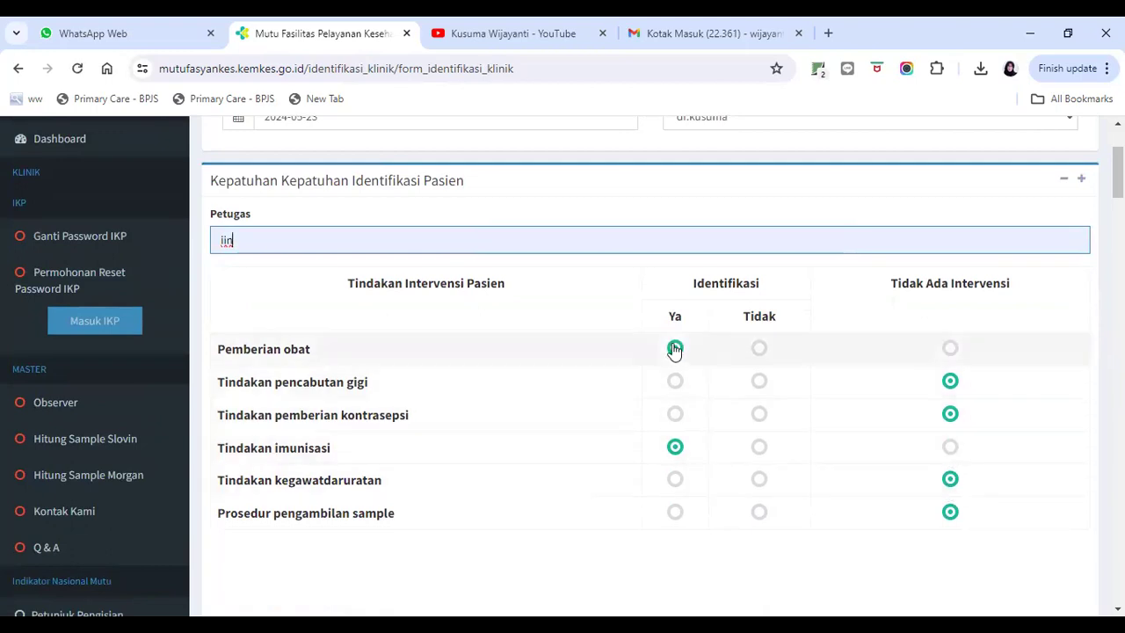
pyautogui.click(953, 450)
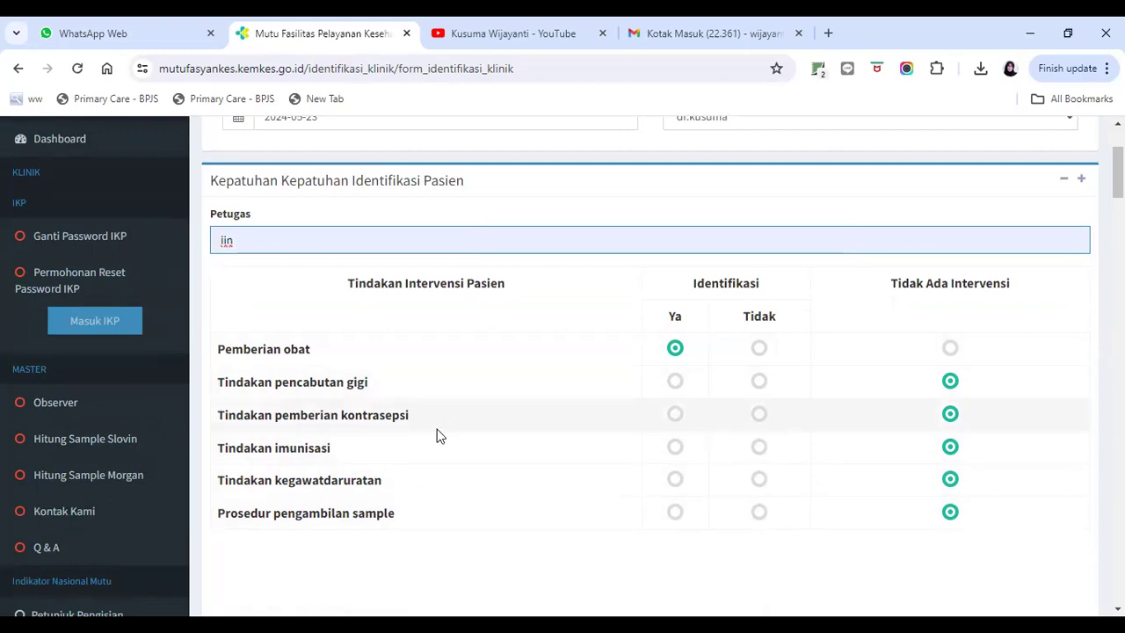
pyautogui.scroll(-2, 378, 523)
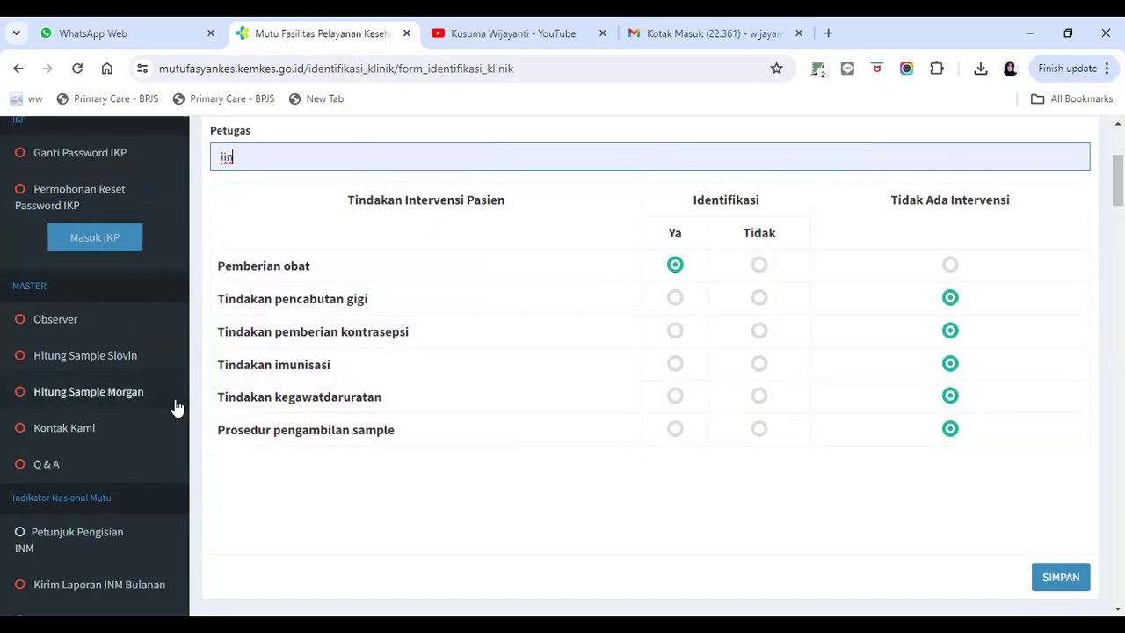
# Open the patient satisfaction input form (Input Kepuasan Pasien) and look over its entry fields and existing records.
pyautogui.scroll(-5, 152, 399)
pyautogui.click(123, 241)
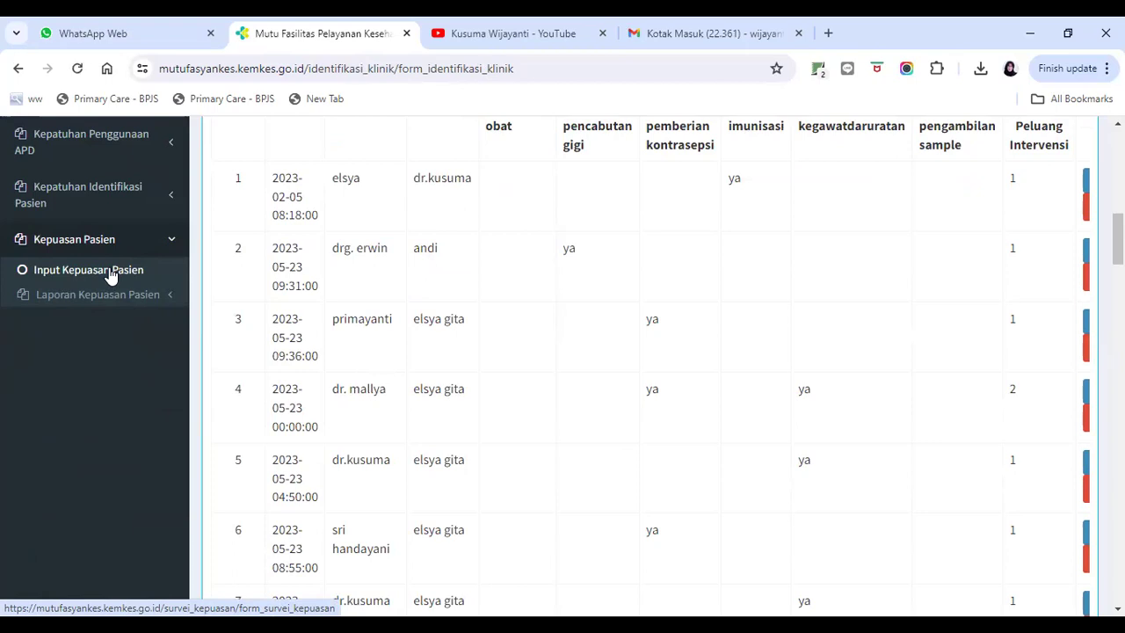
pyautogui.click(110, 276)
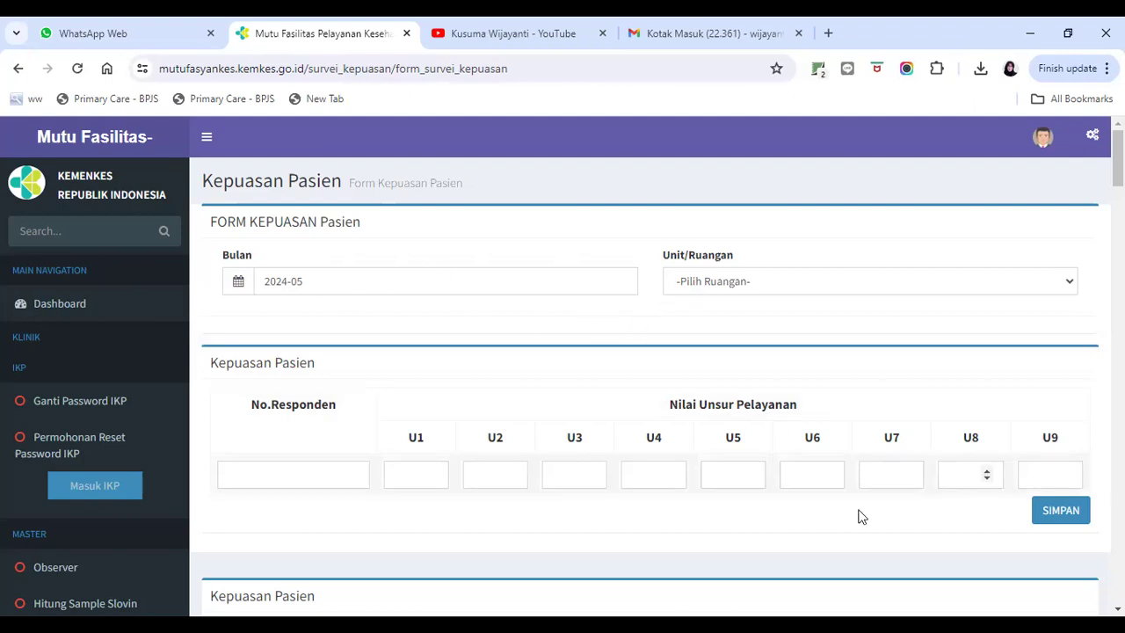
pyautogui.scroll(-2, 873, 470)
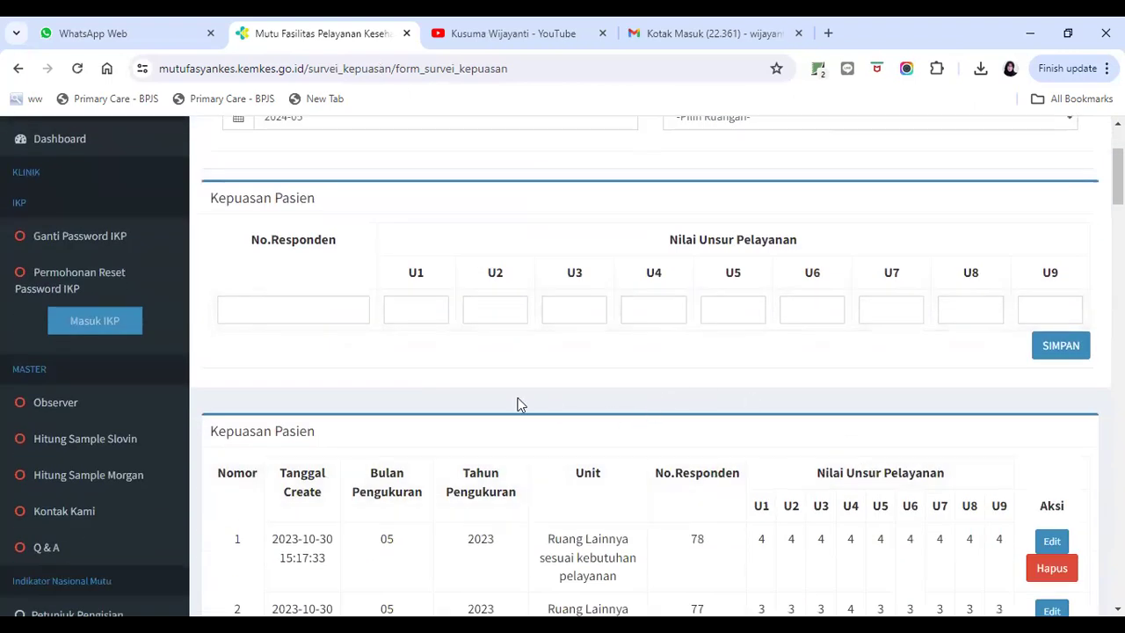
pyautogui.scroll(-2, 537, 382)
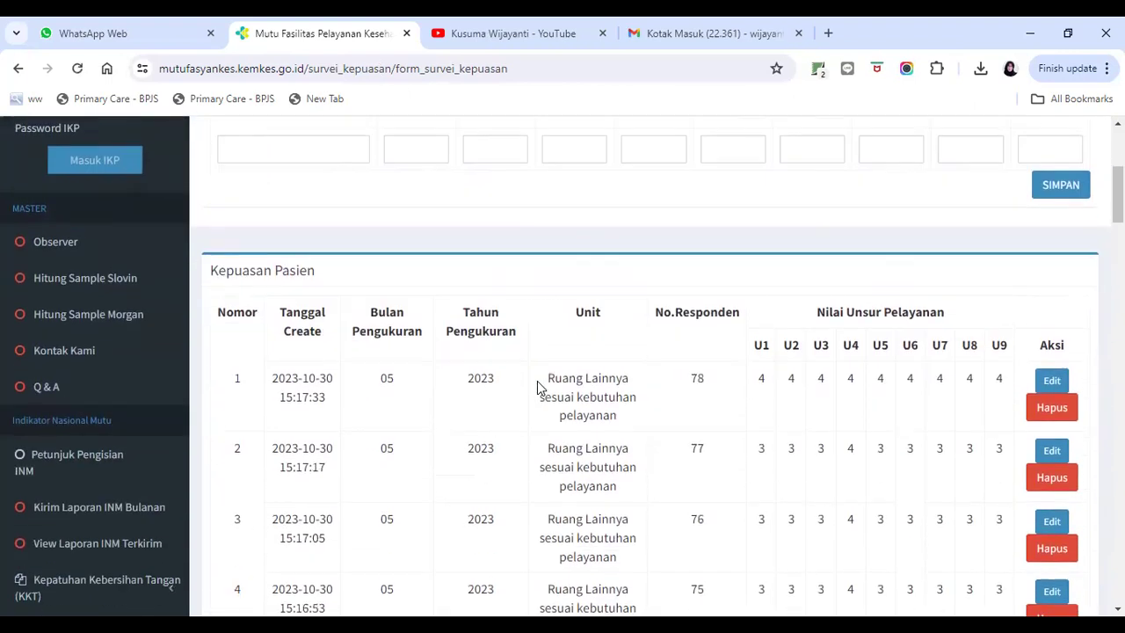
pyautogui.scroll(4, 606, 379)
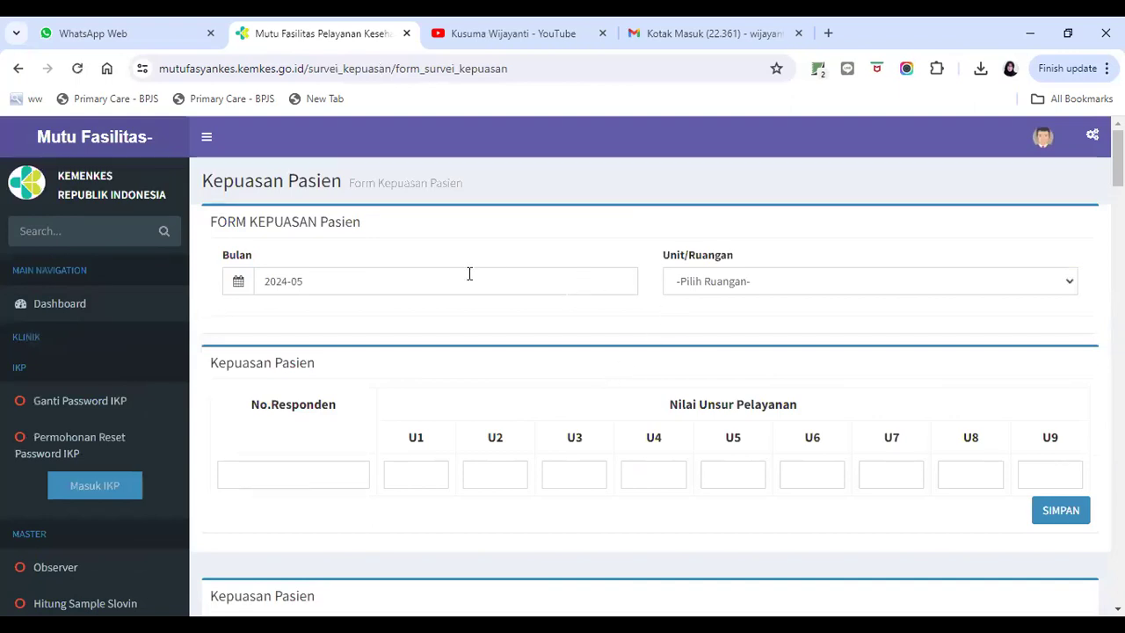
# Choose Ruang Konsultasi as the Unit/Ruangan and enter U/1 as the No.Responden.
pyautogui.click(691, 283)
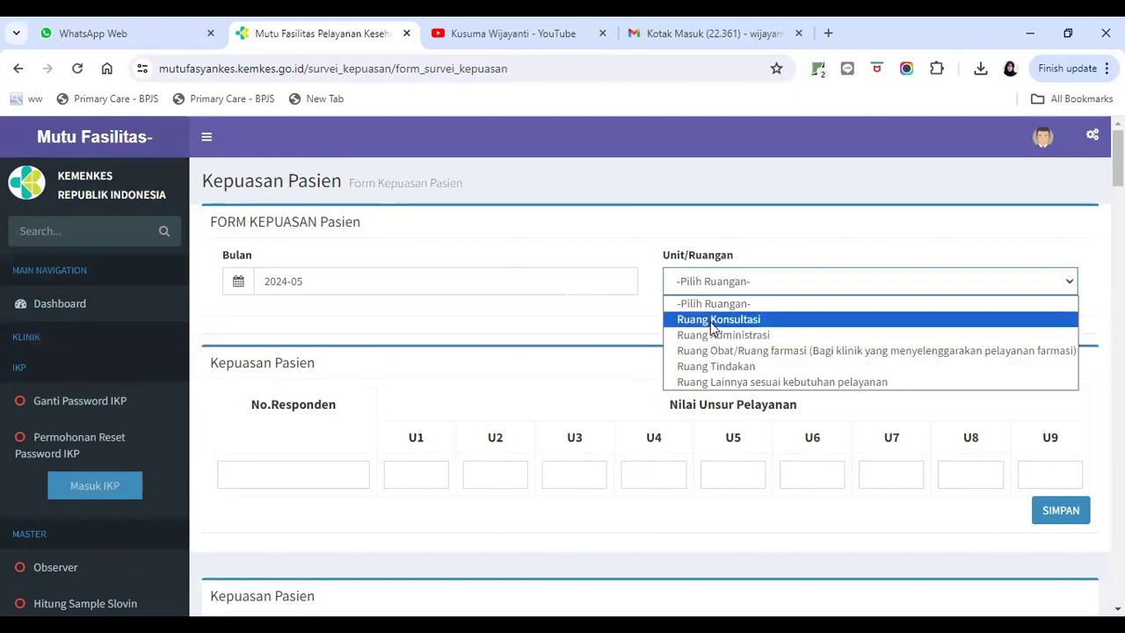
pyautogui.click(713, 321)
pyautogui.click(325, 475)
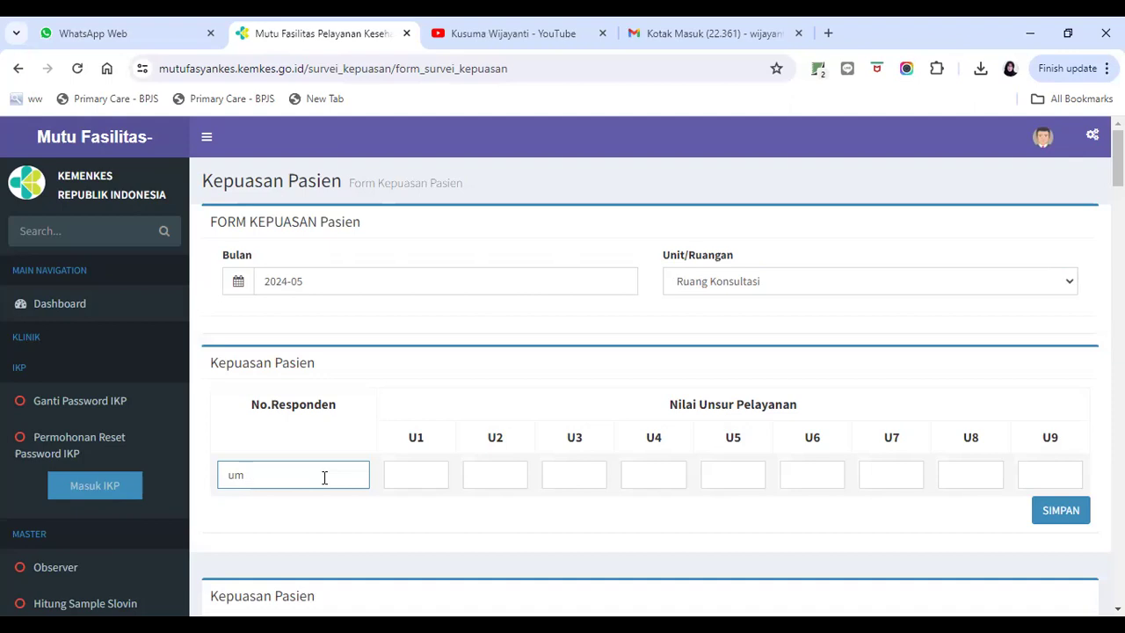
pyautogui.write('U/1')
# Set the respondent's U1 service element score to 4.
pyautogui.click(432, 480)
pyautogui.write('1')
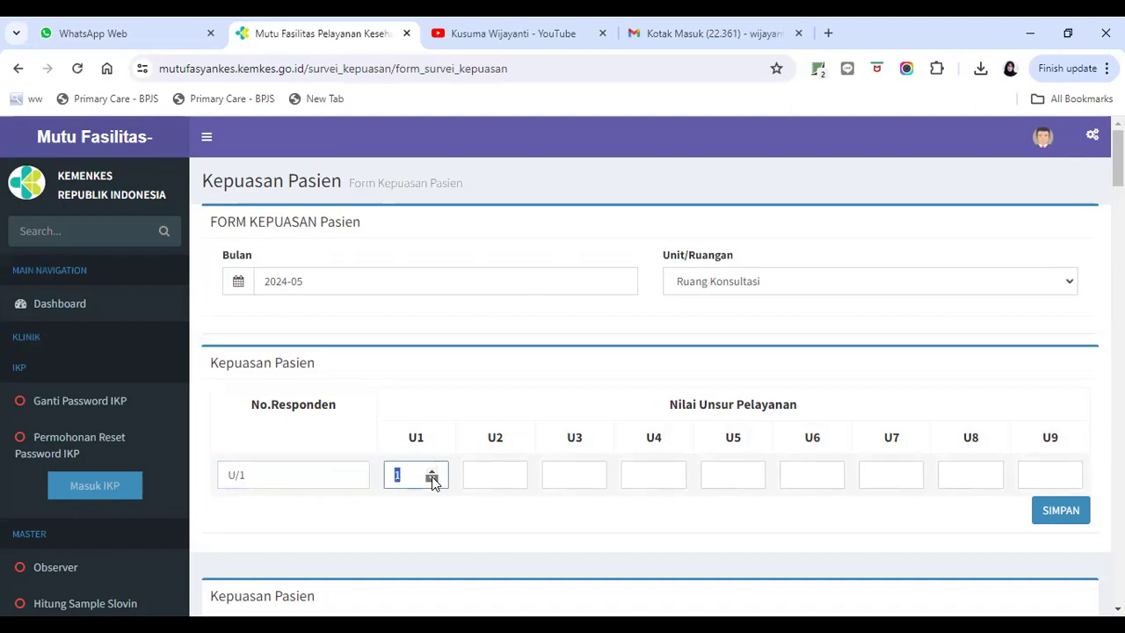
pyautogui.click(431, 469)
pyautogui.click(431, 469)
# Examine the existing Kepuasan Pasien records, checking their units, respondent numbers and U1 to U9 scores.
pyautogui.scroll(-1, 417, 472)
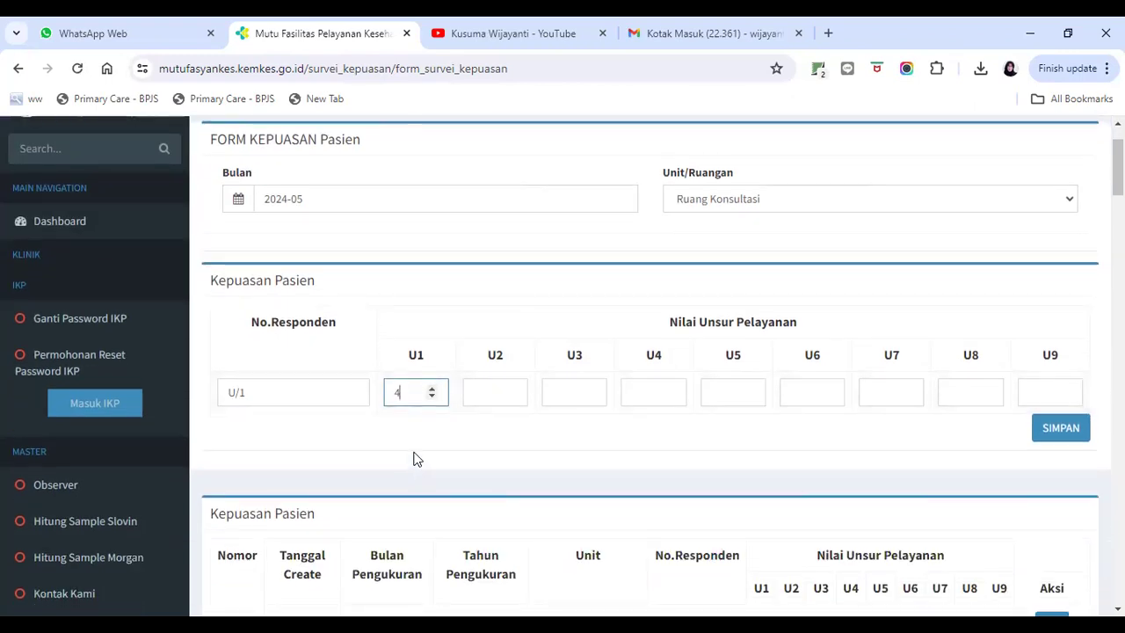
pyautogui.scroll(-2, 417, 457)
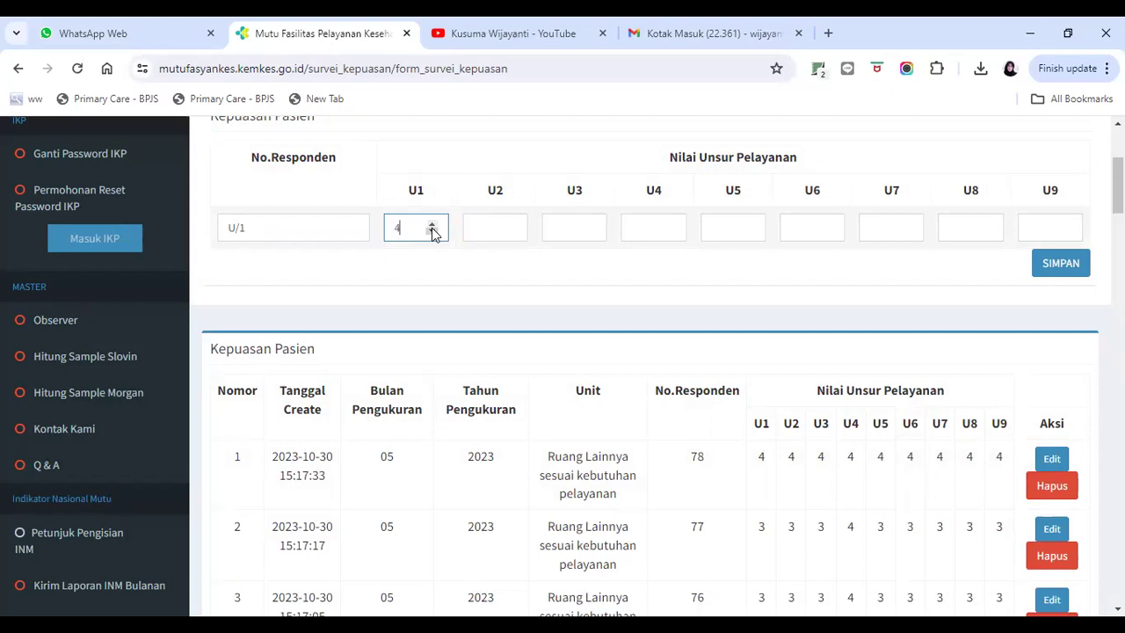
pyautogui.scroll(-3, 791, 396)
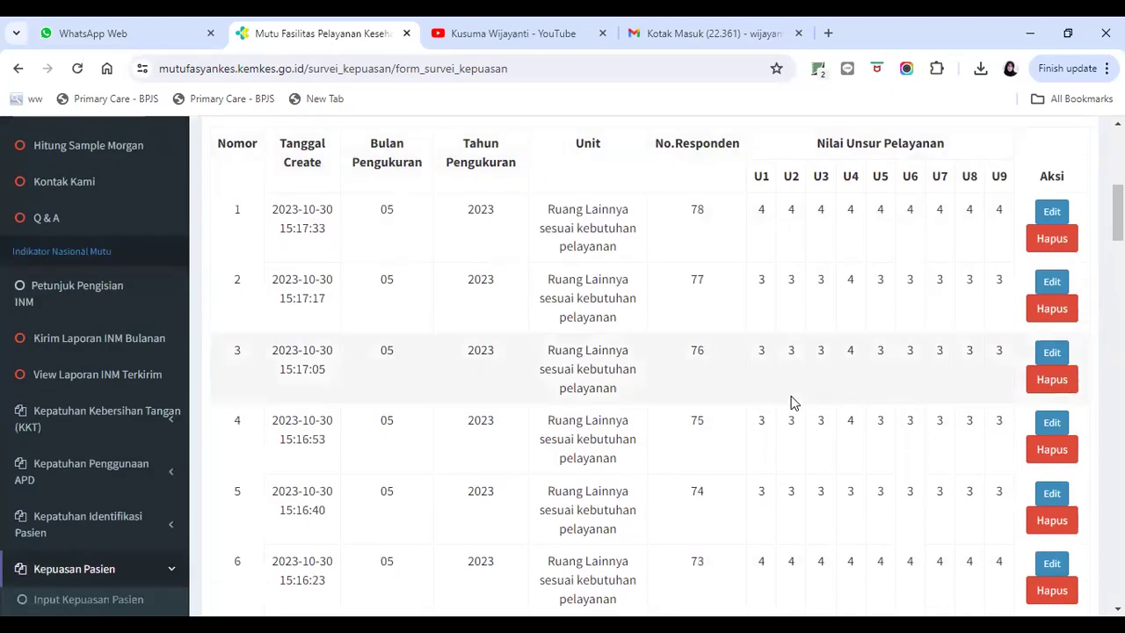
pyautogui.scroll(3, 791, 402)
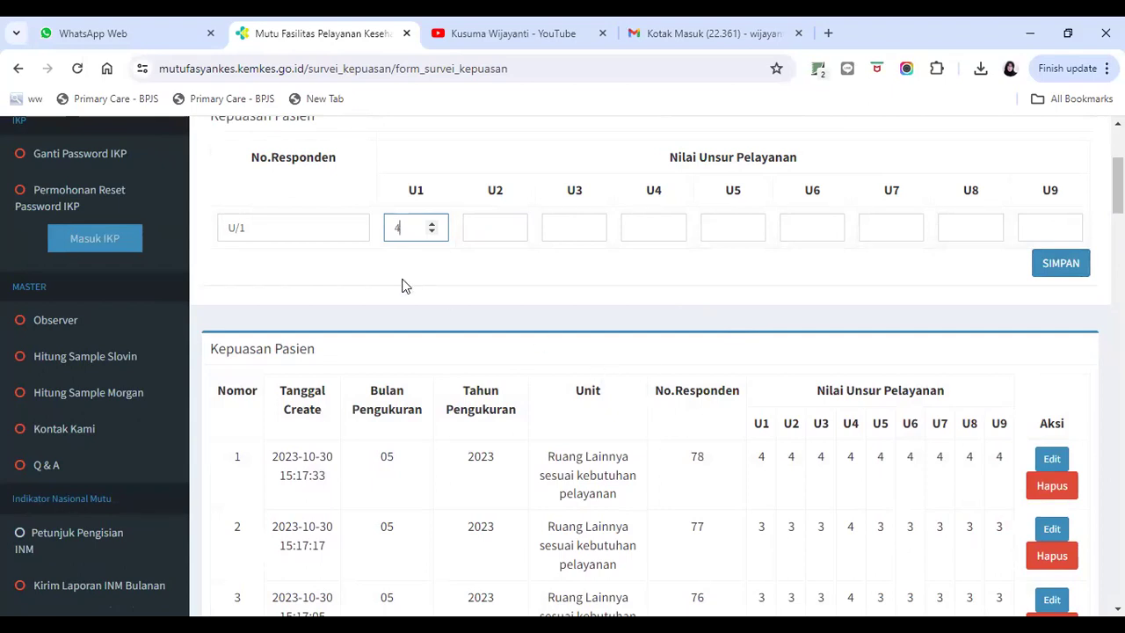
pyautogui.scroll(-1, 320, 213)
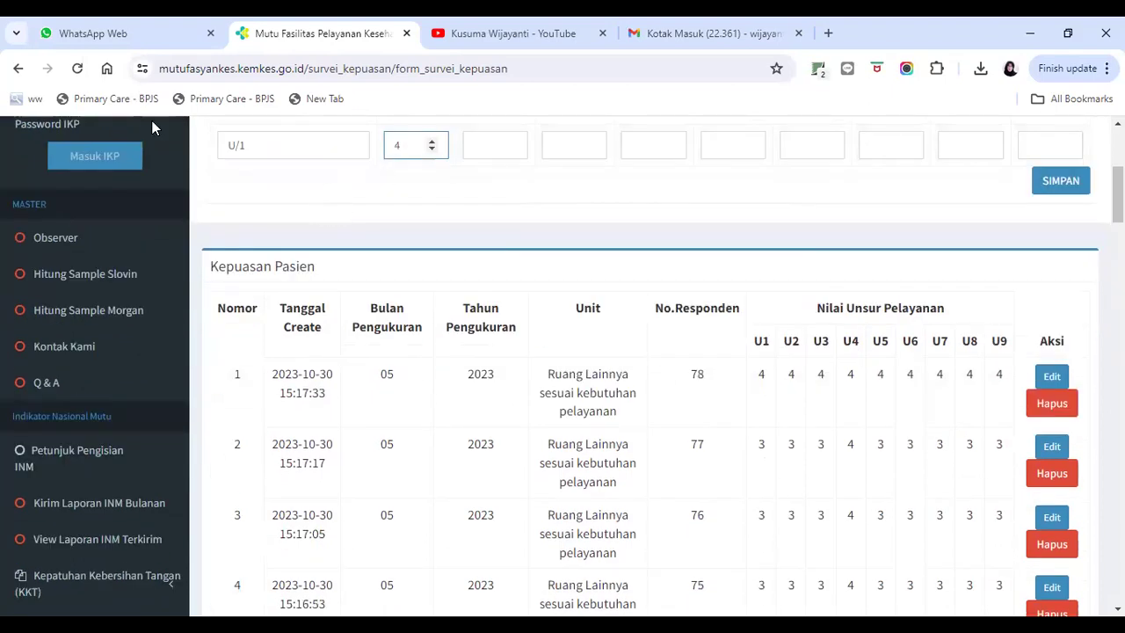
pyautogui.scroll(-1, 470, 219)
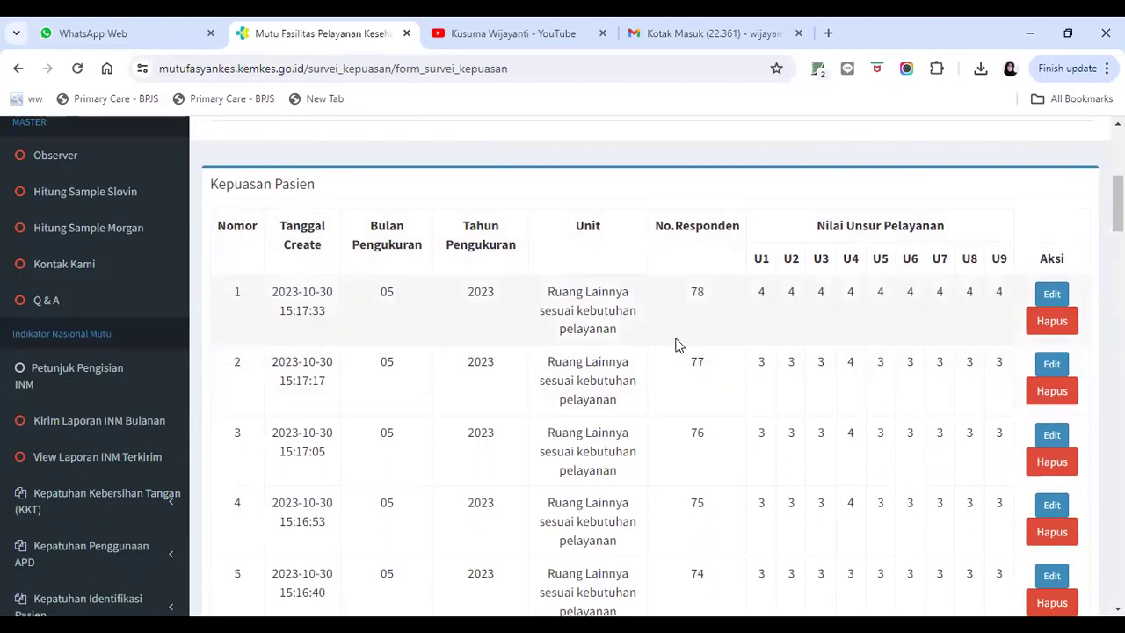
pyautogui.scroll(-2, 677, 343)
pyautogui.scroll(-2, 679, 338)
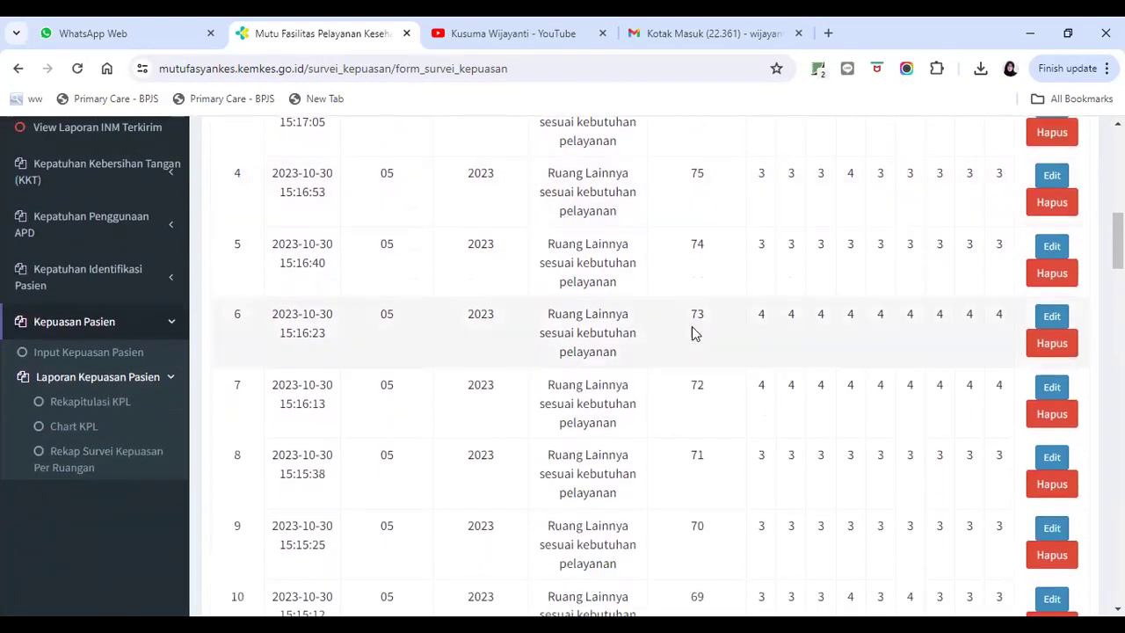
pyautogui.scroll(-3, 577, 391)
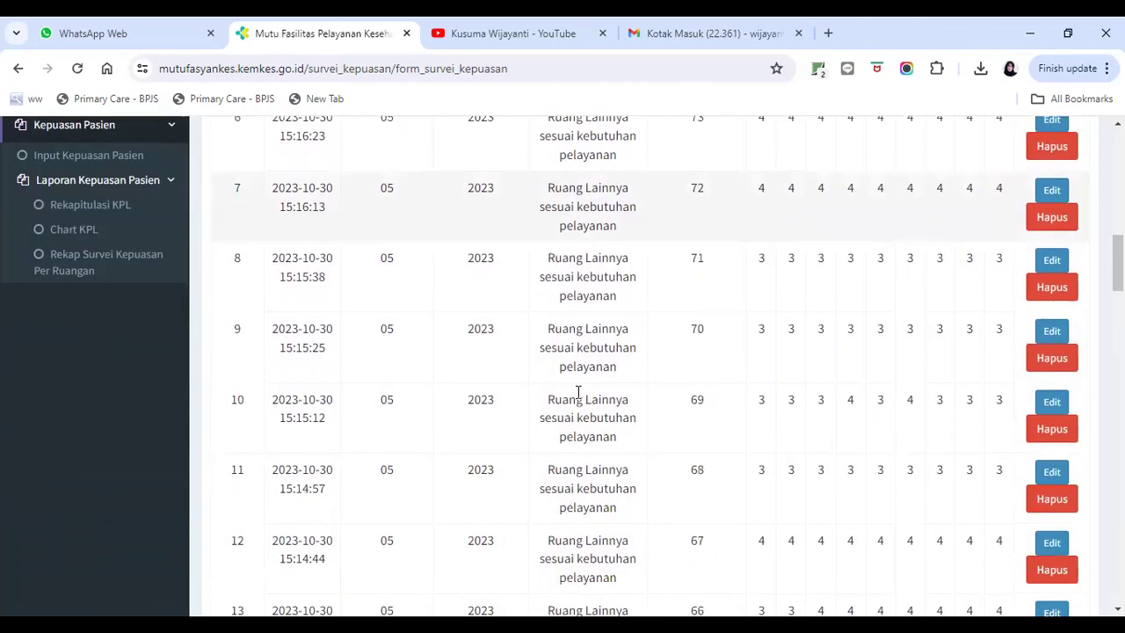
pyautogui.scroll(-10, 578, 391)
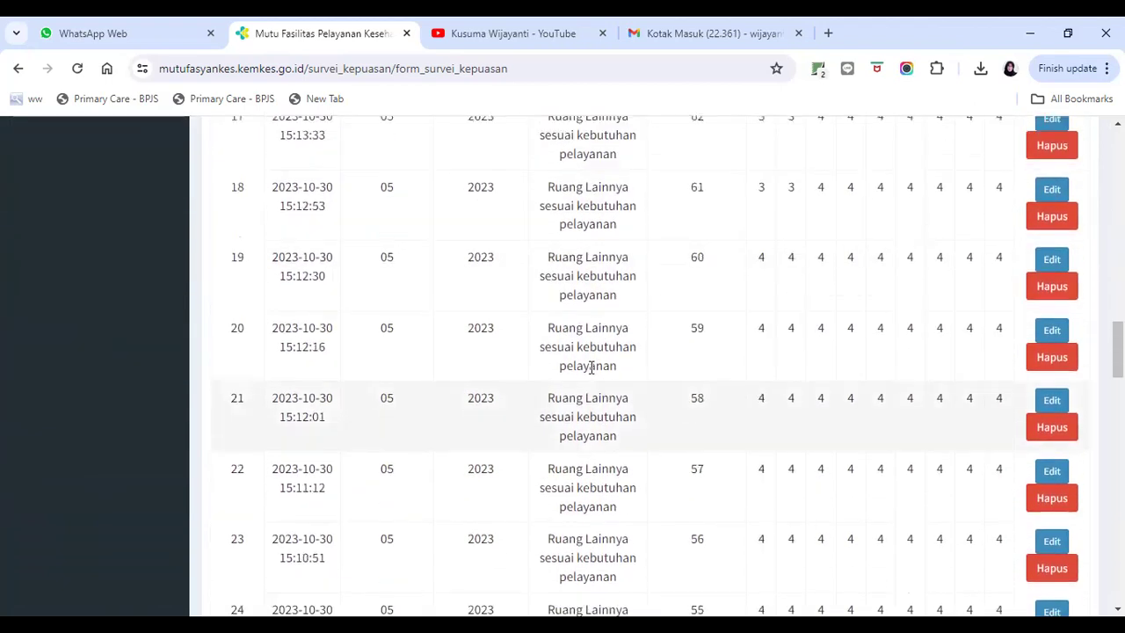
pyautogui.scroll(15, 581, 356)
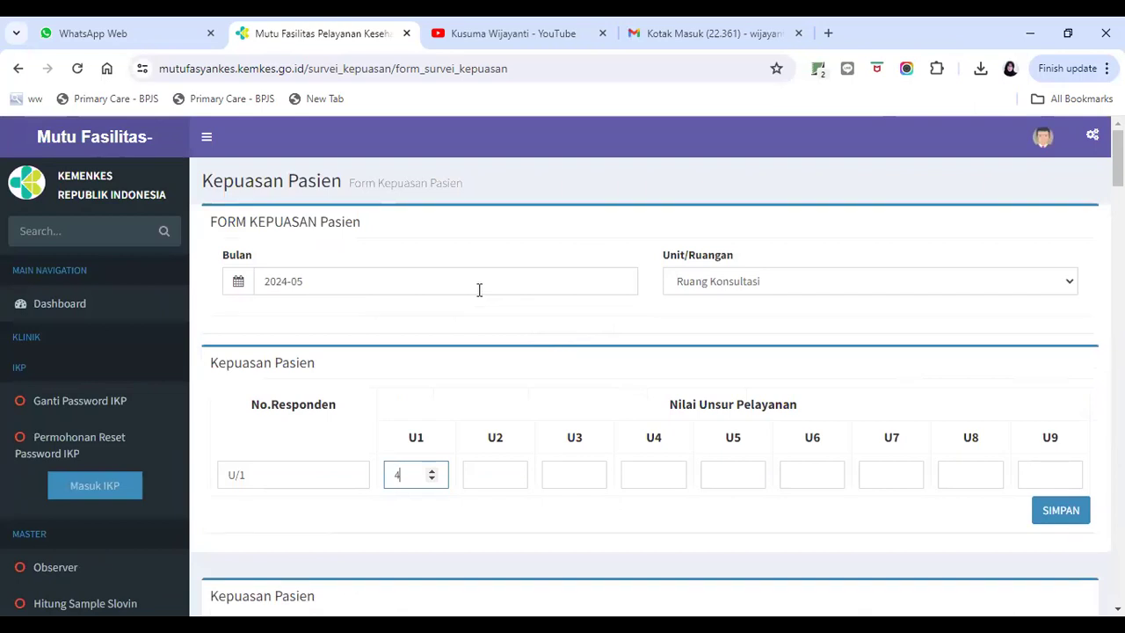
# Open the Rekap KKT Ruangan report among the hand hygiene compliance (KKT) reports.
pyautogui.scroll(-2, 290, 334)
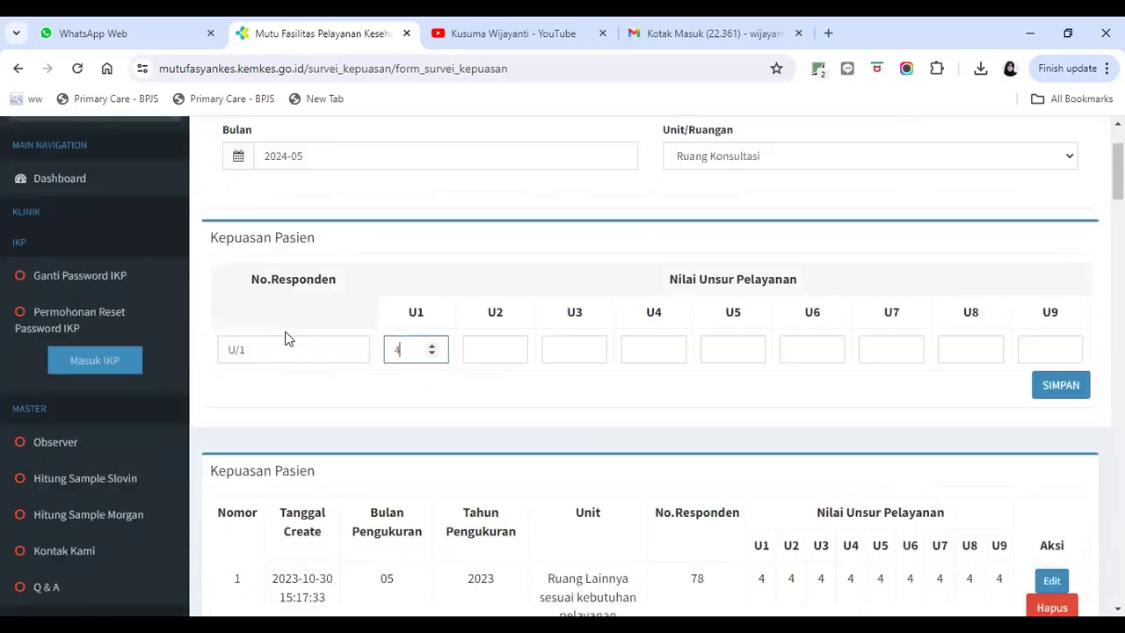
pyautogui.scroll(-2, 219, 378)
pyautogui.scroll(-3, 125, 410)
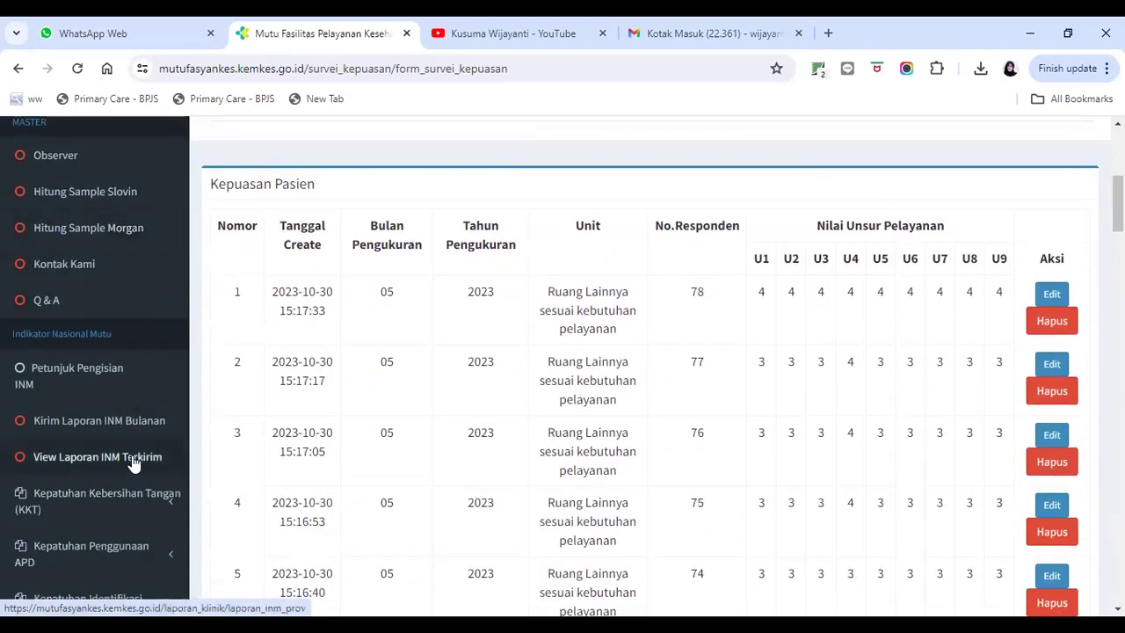
pyautogui.scroll(-1, 131, 460)
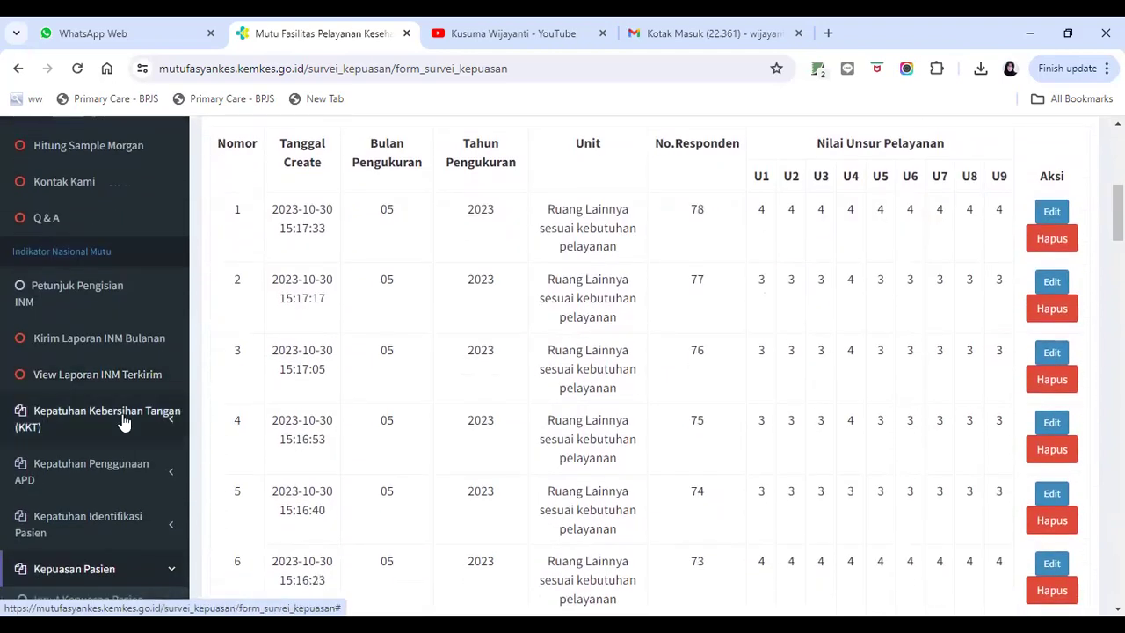
pyautogui.click(123, 423)
pyautogui.click(78, 490)
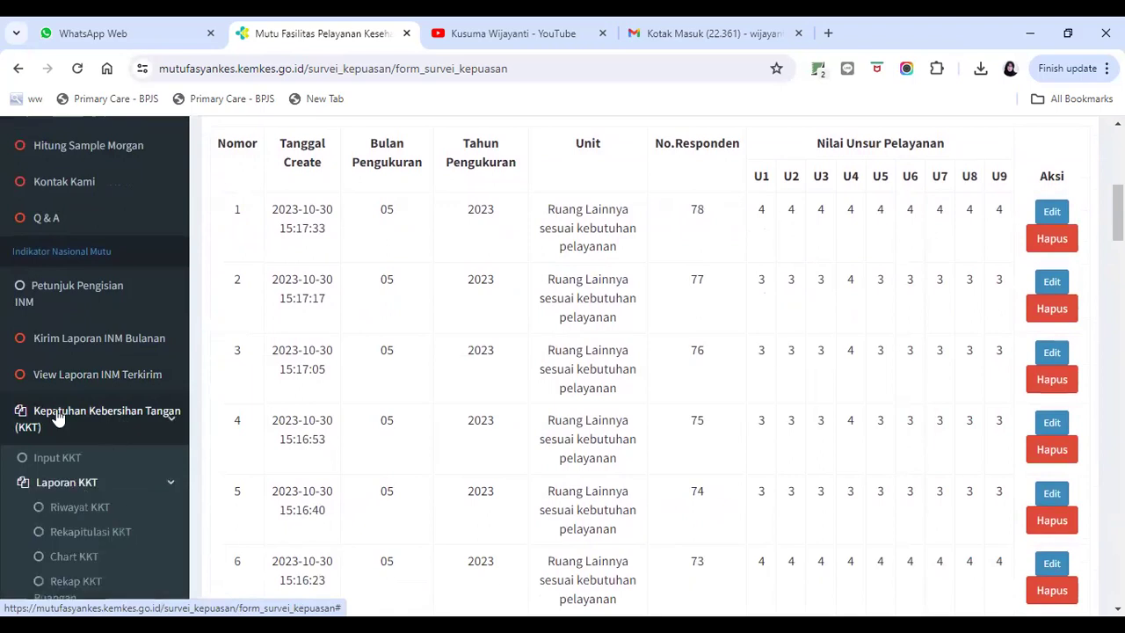
pyautogui.scroll(-1, 93, 491)
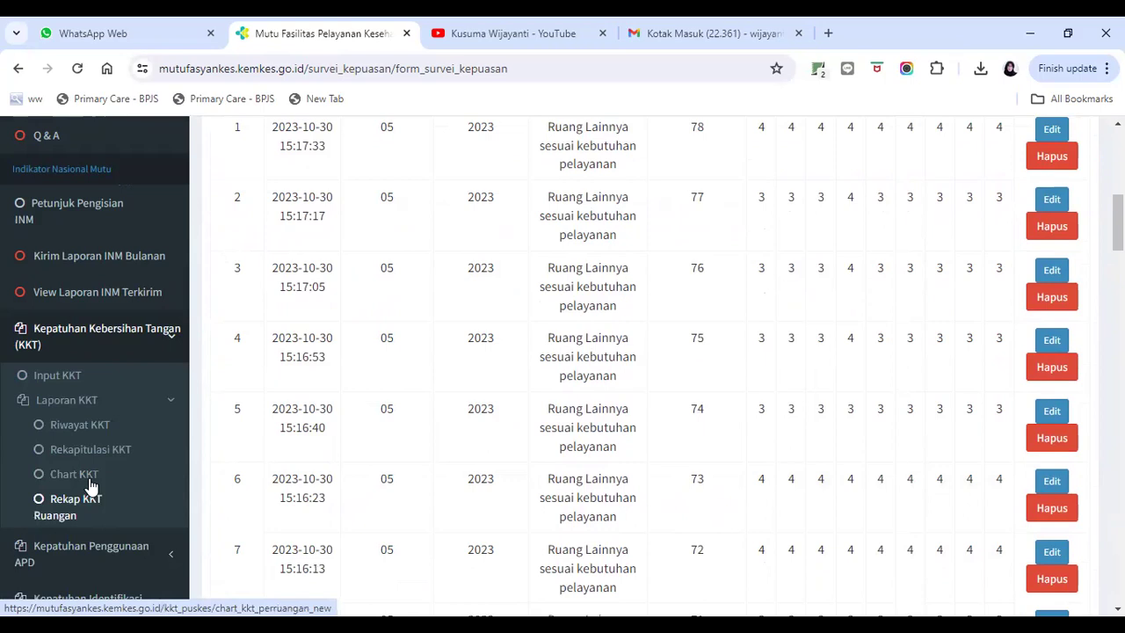
pyautogui.click(78, 507)
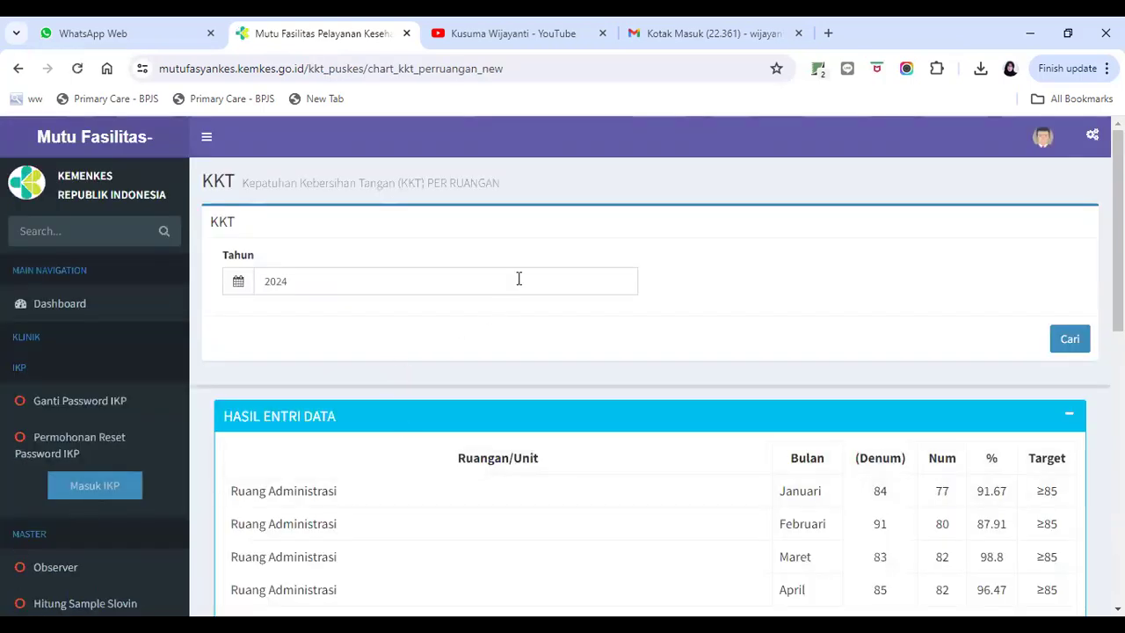
# Retrieve the per-room KKT recap for the year 2023.
pyautogui.click(519, 279)
pyautogui.click(280, 402)
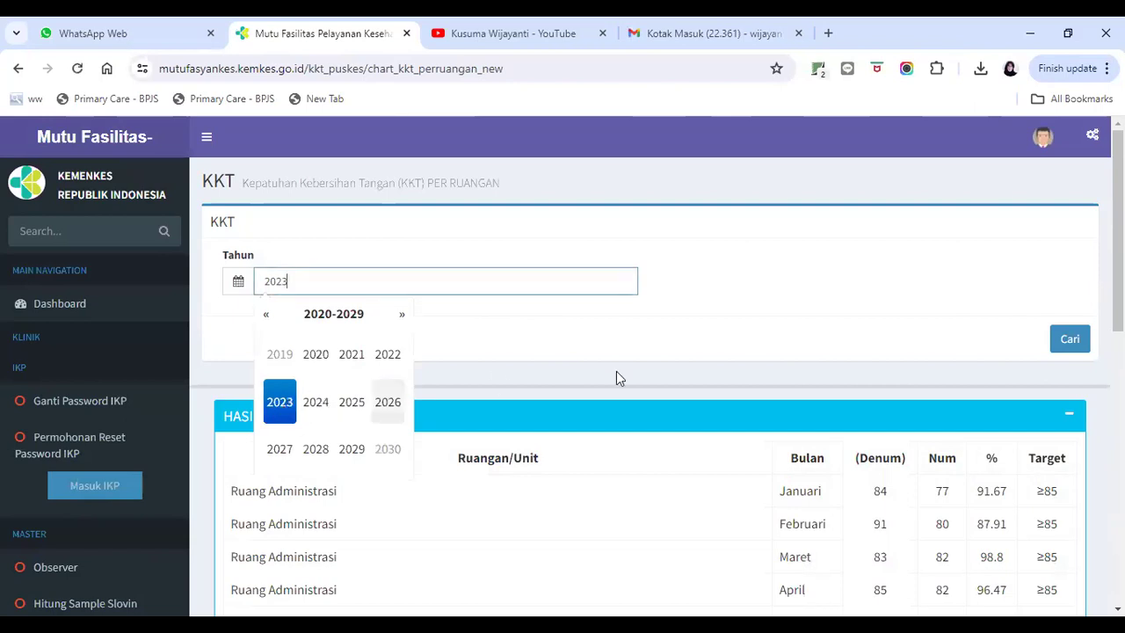
pyautogui.click(1061, 340)
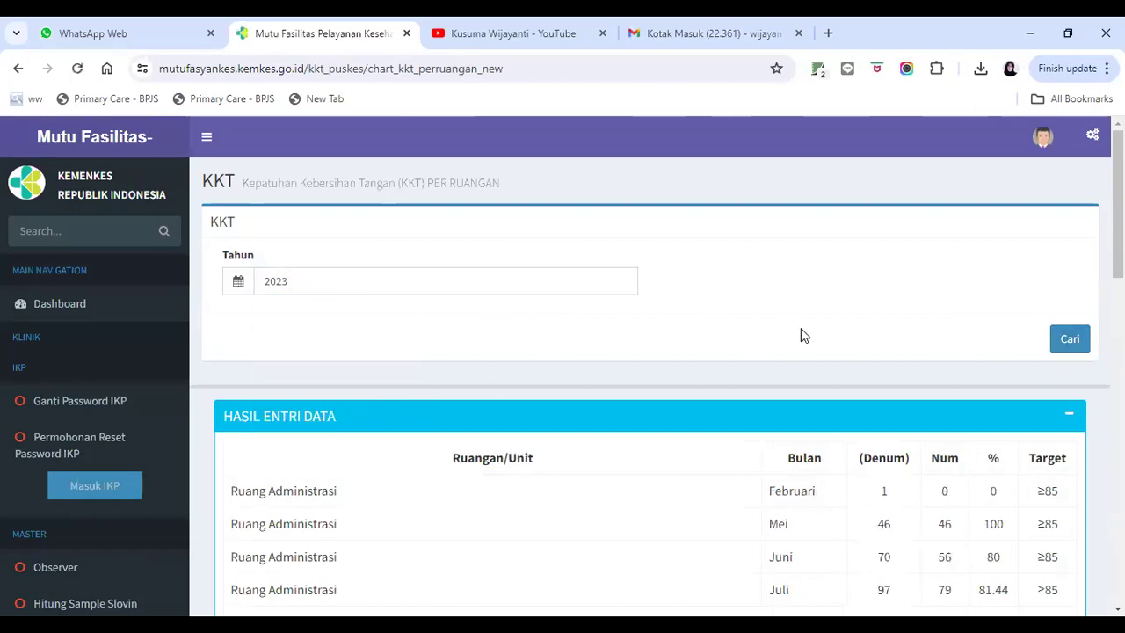
# Review the 2023 KKT results per room and month, including denominators, numerators, percentages and targets.
pyautogui.scroll(-3, 800, 328)
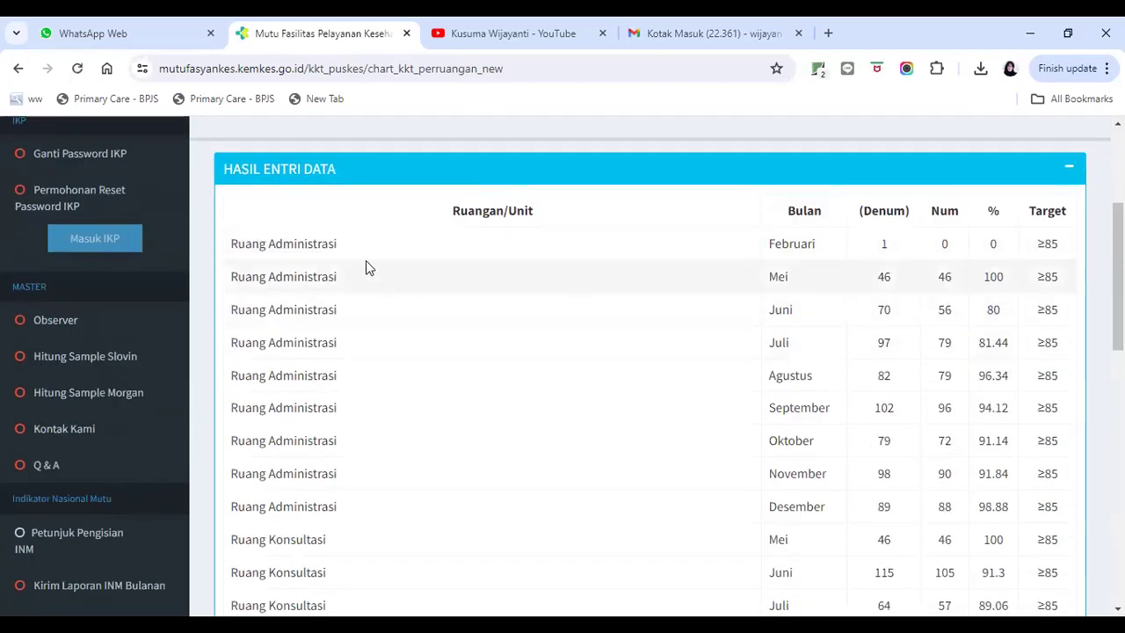
pyautogui.scroll(-2, 330, 299)
pyautogui.scroll(-1, 875, 295)
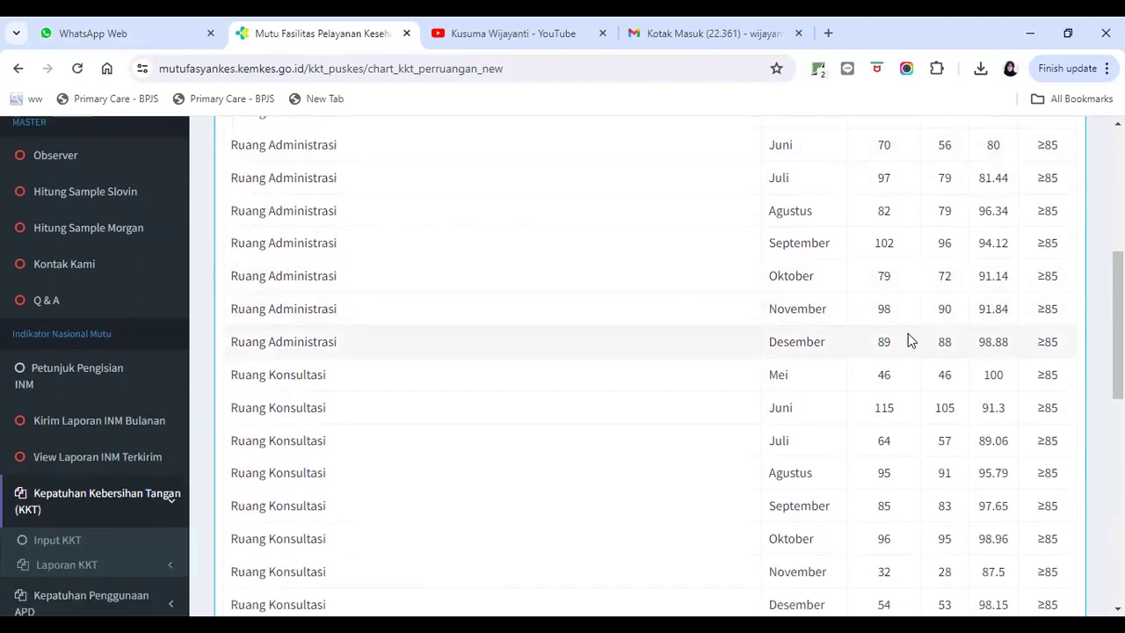
pyautogui.scroll(-1, 954, 337)
pyautogui.scroll(-2, 189, 281)
pyautogui.scroll(-6, 387, 410)
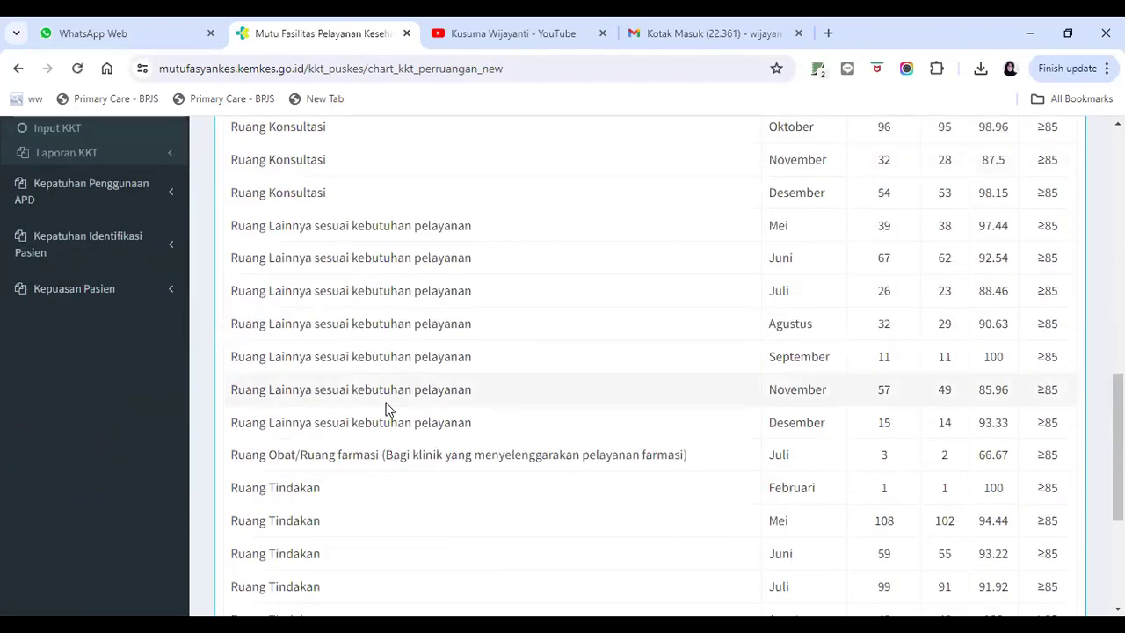
pyautogui.scroll(3, 470, 428)
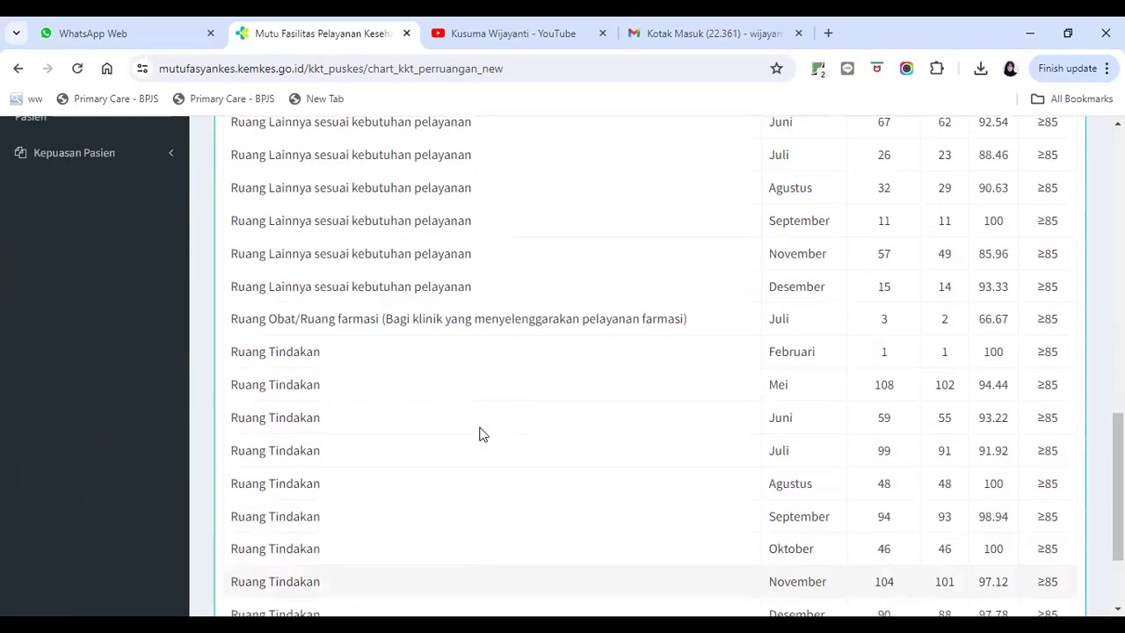
pyautogui.scroll(6, 481, 427)
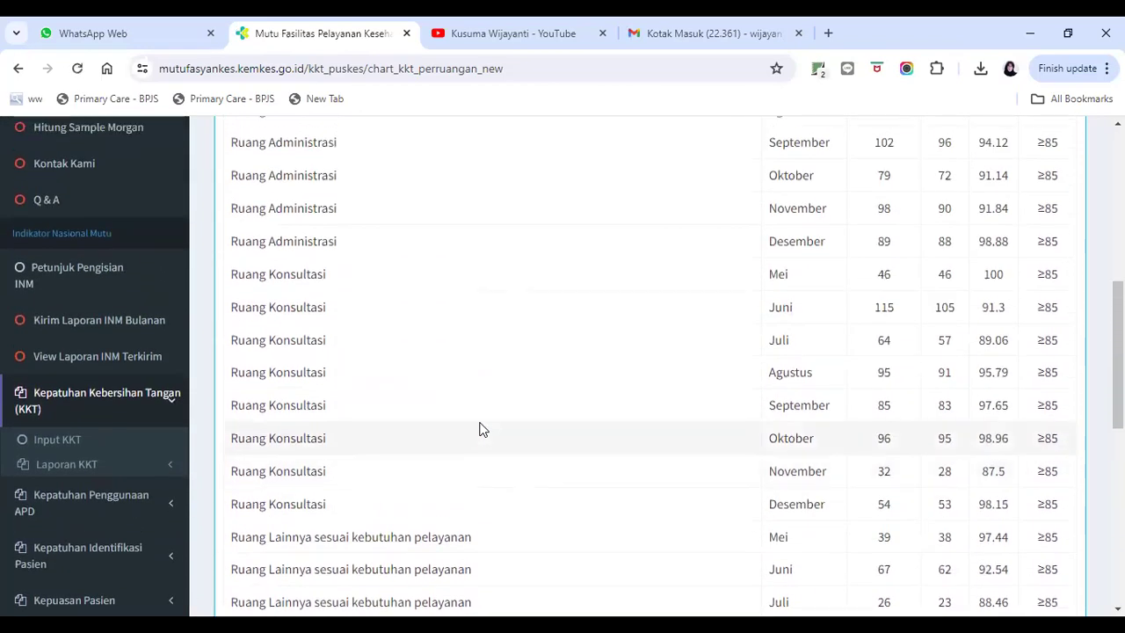
pyautogui.scroll(5, 480, 427)
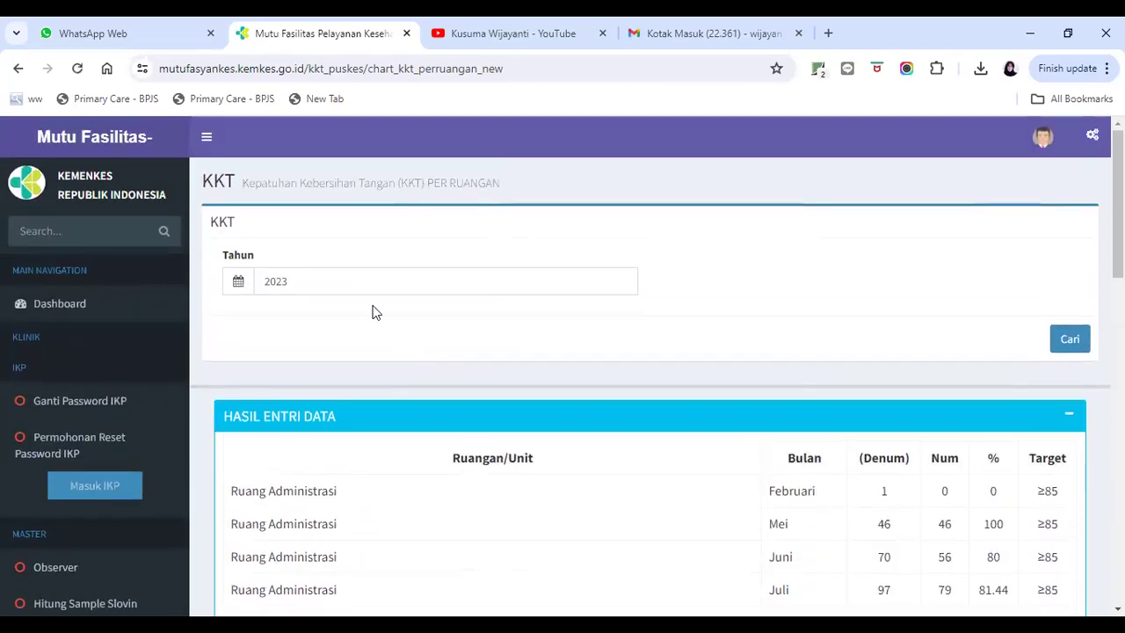
# Retrieve the per-room KKT recap for the year 2024 and review its monthly results through the last room.
pyautogui.click(356, 281)
pyautogui.click(320, 401)
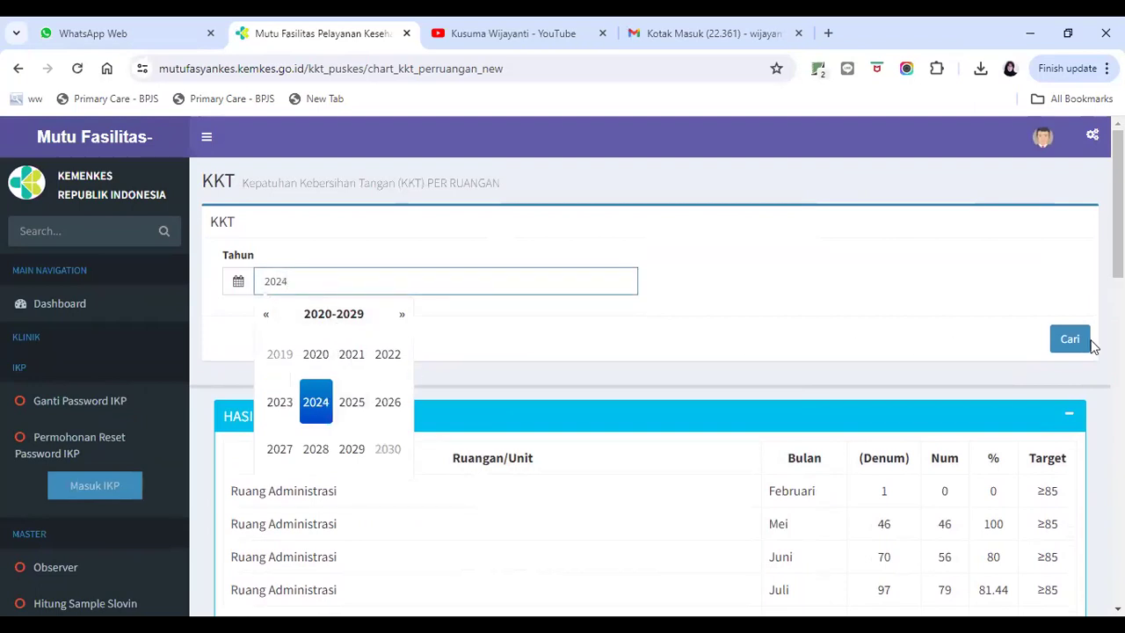
pyautogui.click(1064, 342)
pyautogui.scroll(-4, 572, 314)
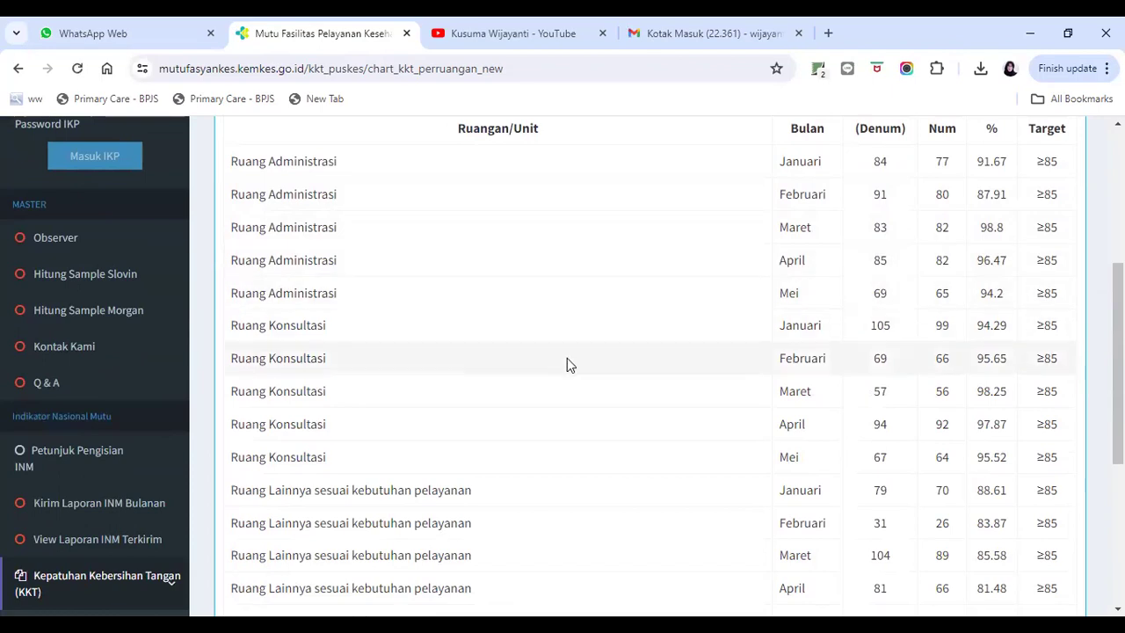
pyautogui.scroll(-3, 567, 363)
pyautogui.scroll(-1, 568, 363)
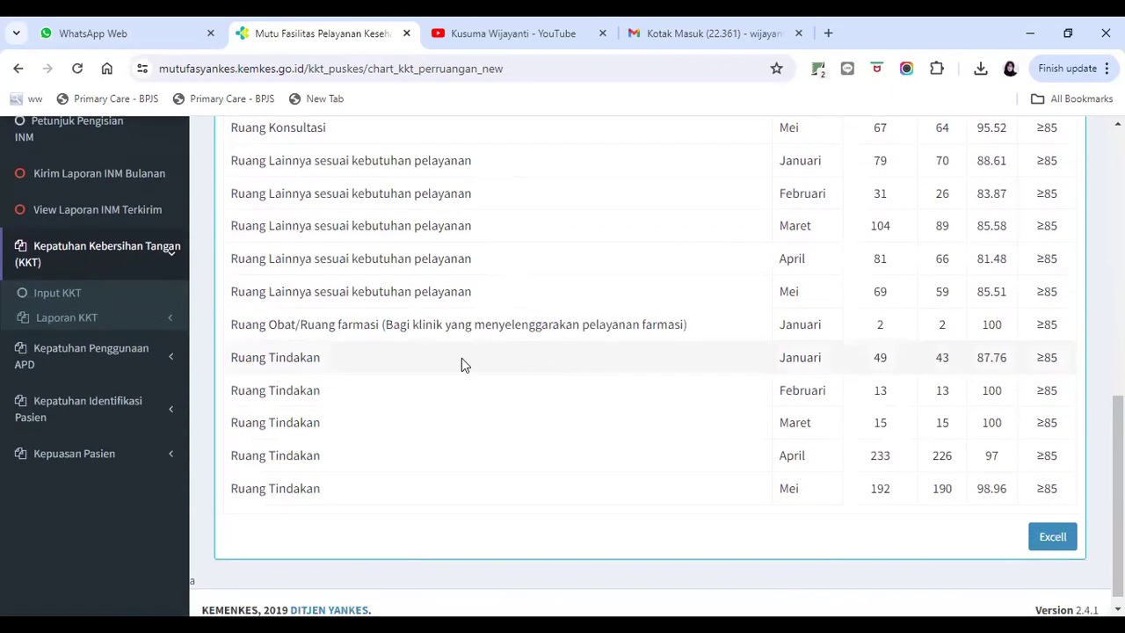
# Open the Chart KKT report and retrieve the hand hygiene compliance chart for the year 2023.
pyautogui.click(136, 316)
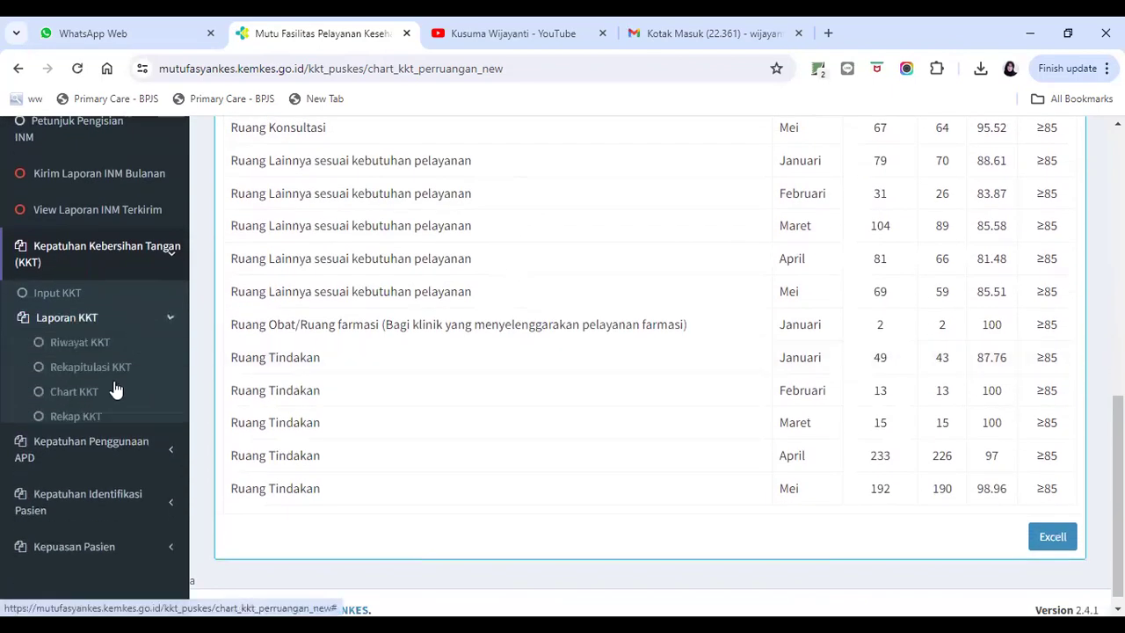
pyautogui.click(74, 392)
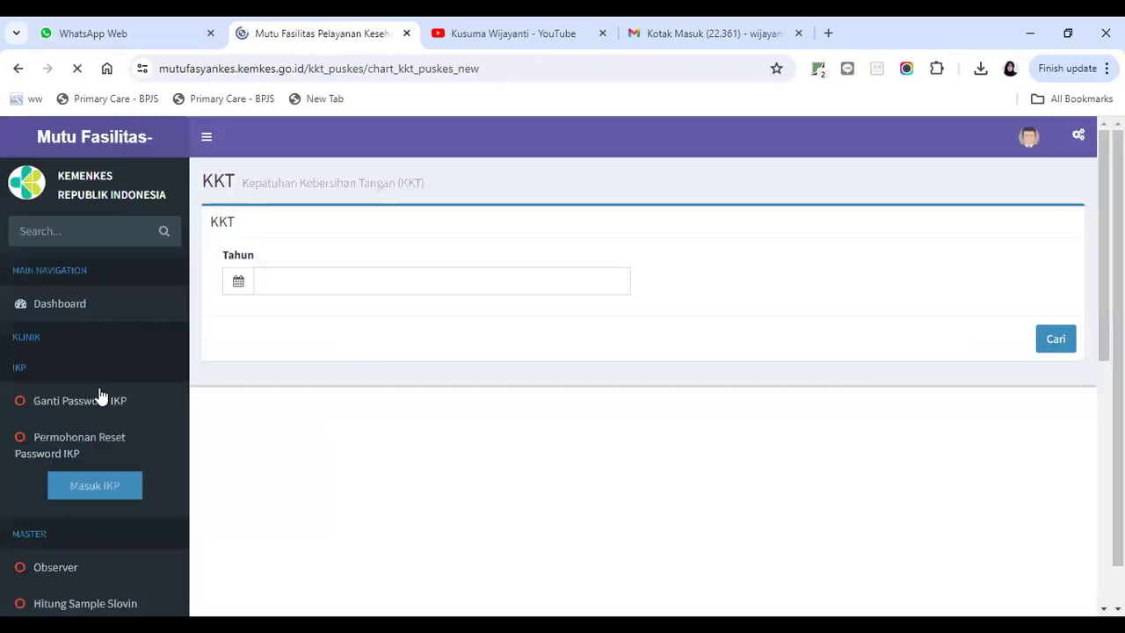
pyautogui.click(367, 280)
pyautogui.click(280, 402)
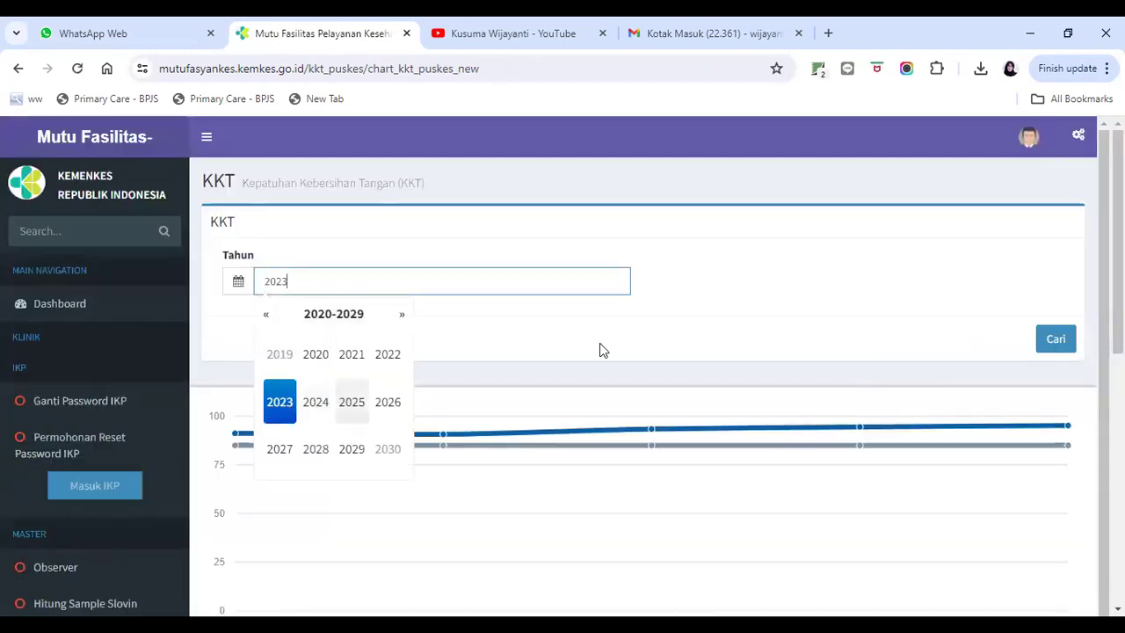
pyautogui.click(1055, 340)
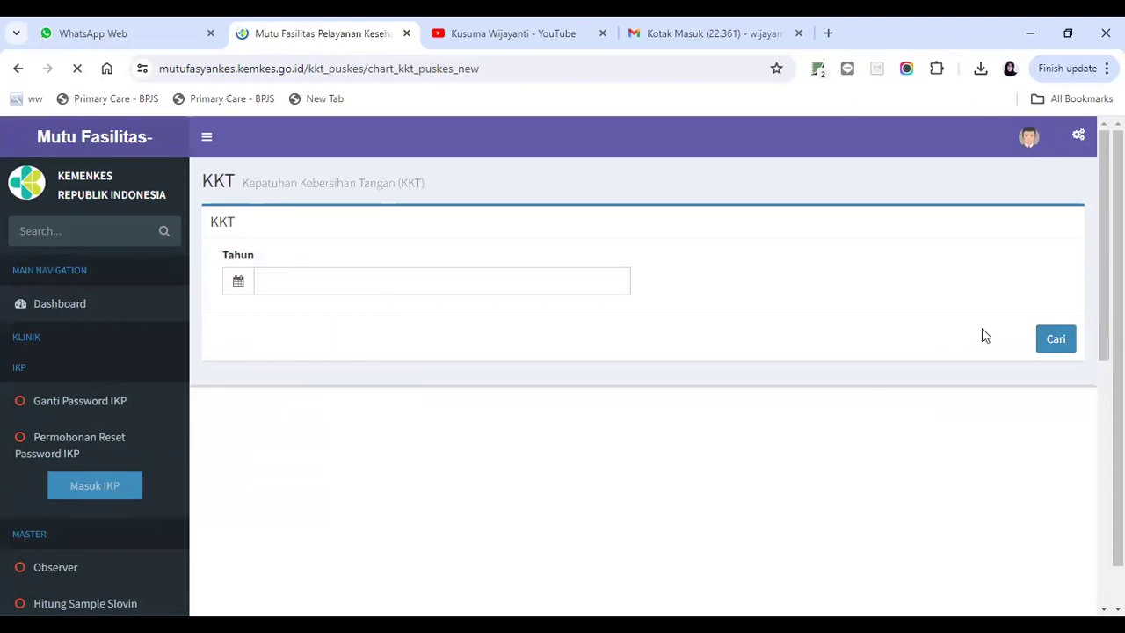
# Review the 2023 KKT trend chart and the monthly table of denominators, numerators, percentages and targets.
pyautogui.scroll(-4, 528, 278)
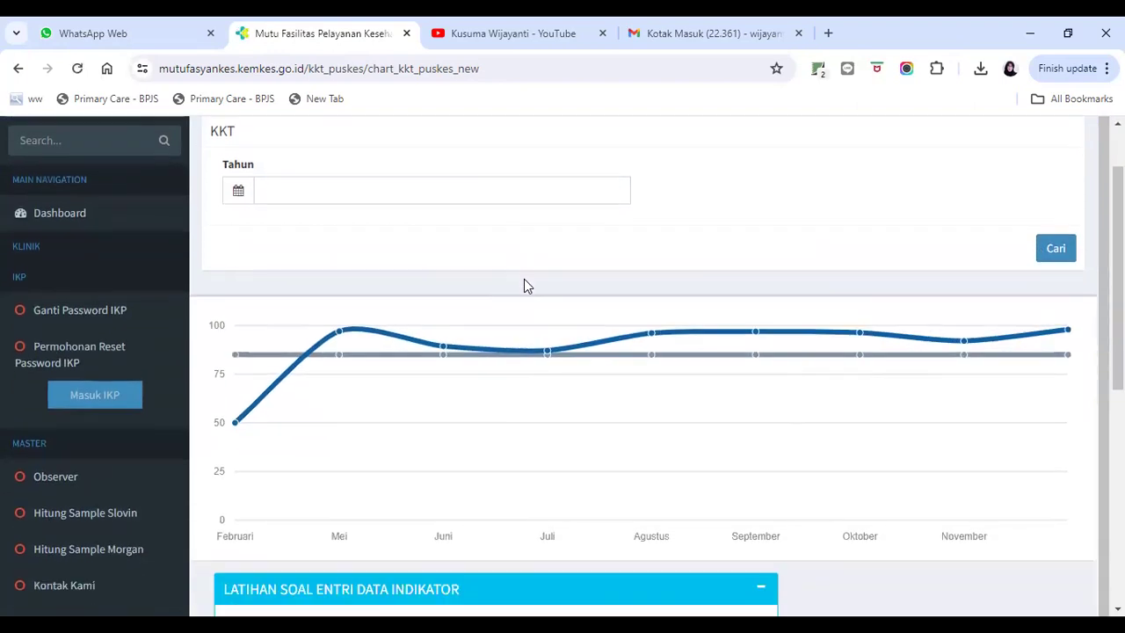
pyautogui.scroll(-2, 492, 303)
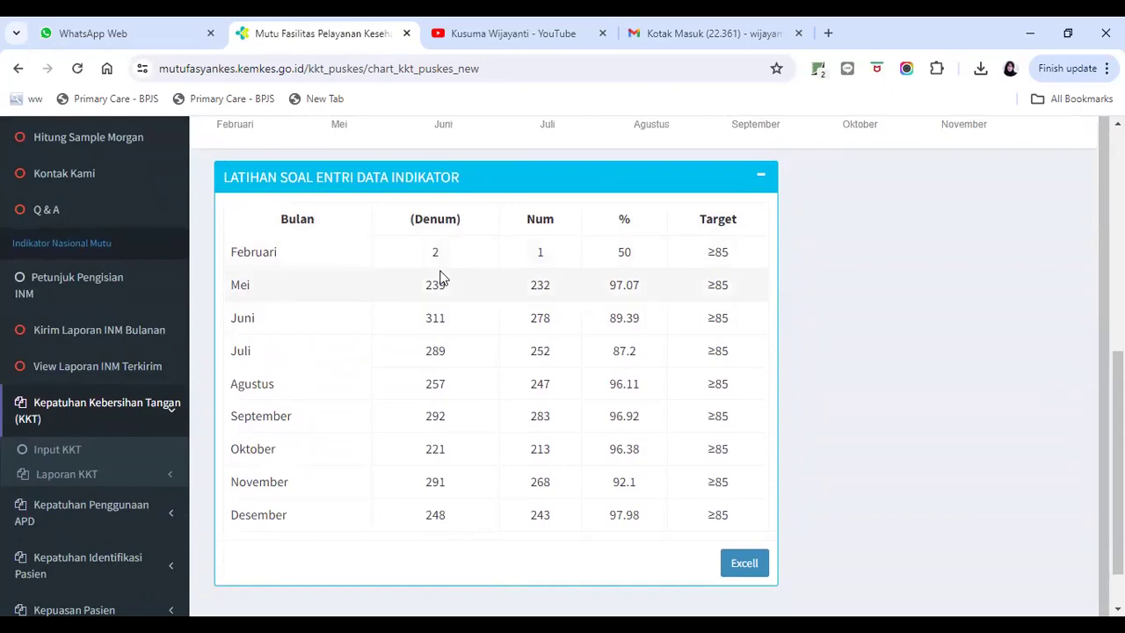
pyautogui.scroll(-1, 376, 252)
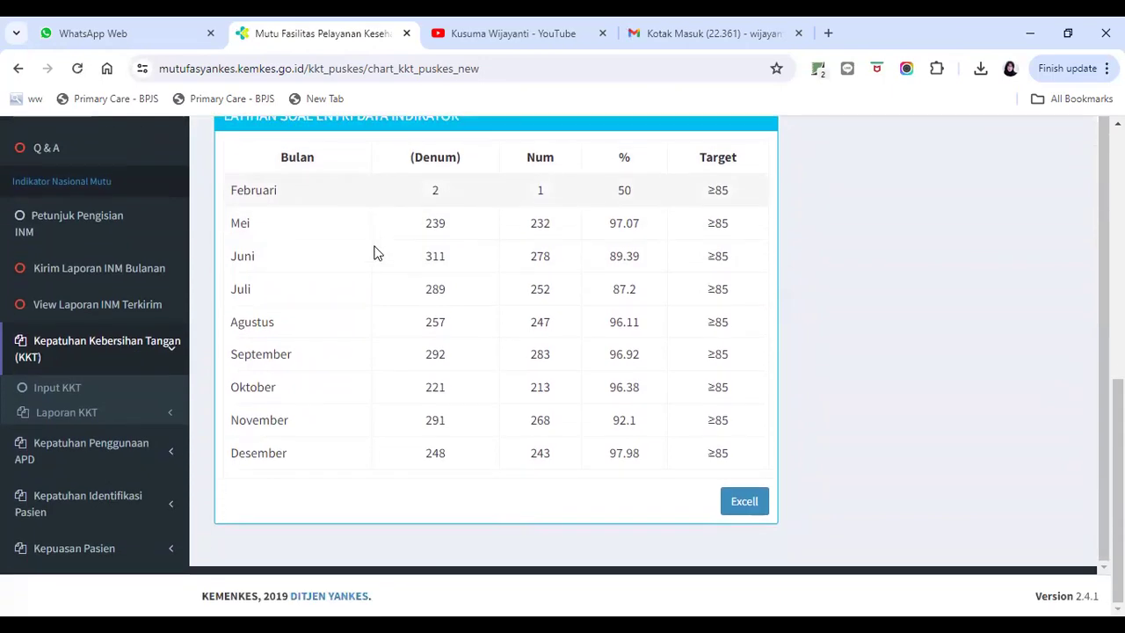
pyautogui.scroll(3, 376, 253)
pyautogui.scroll(2, 359, 310)
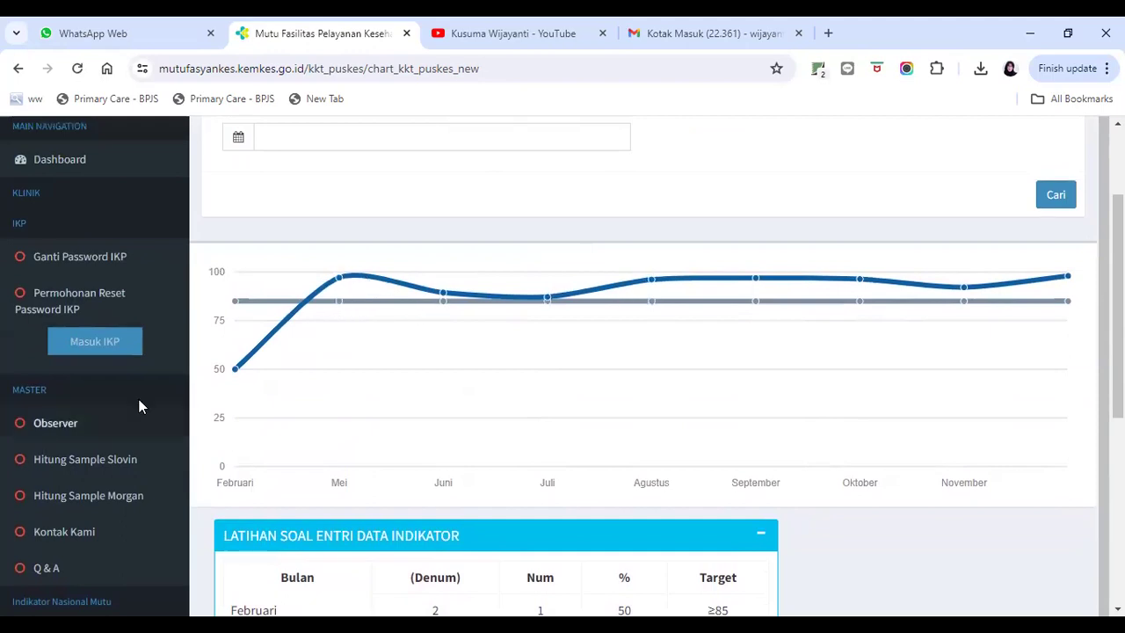
pyautogui.scroll(-3, 138, 400)
pyautogui.scroll(-1, 136, 406)
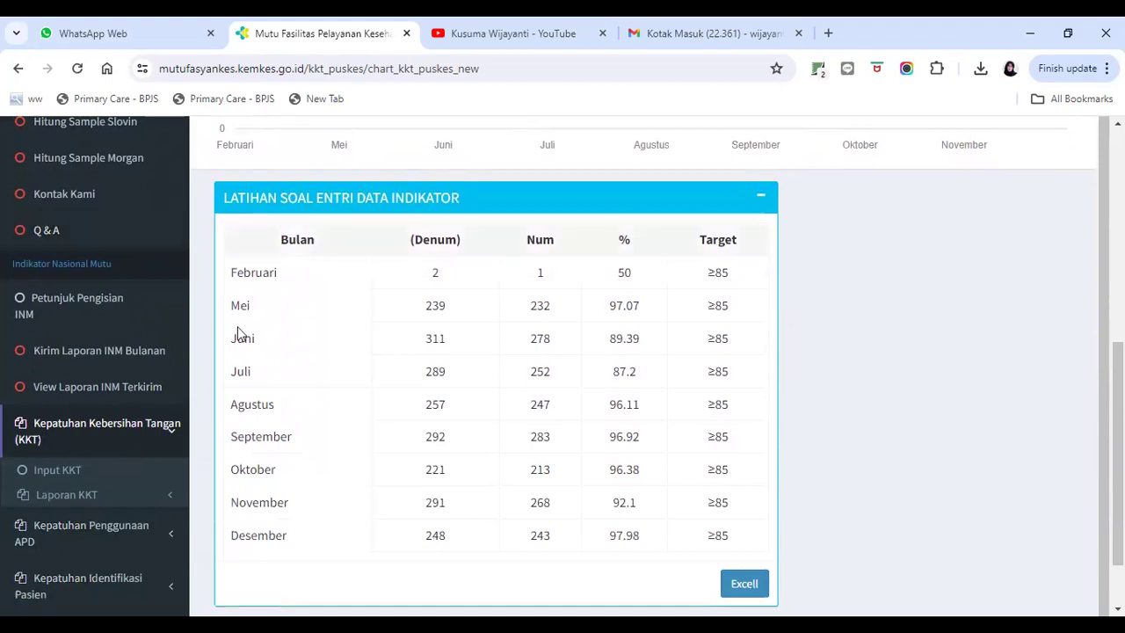
# Open the Laporan Penggunaan APD report and review the daily 2024 compliance figures for January through May.
pyautogui.scroll(-1, 182, 420)
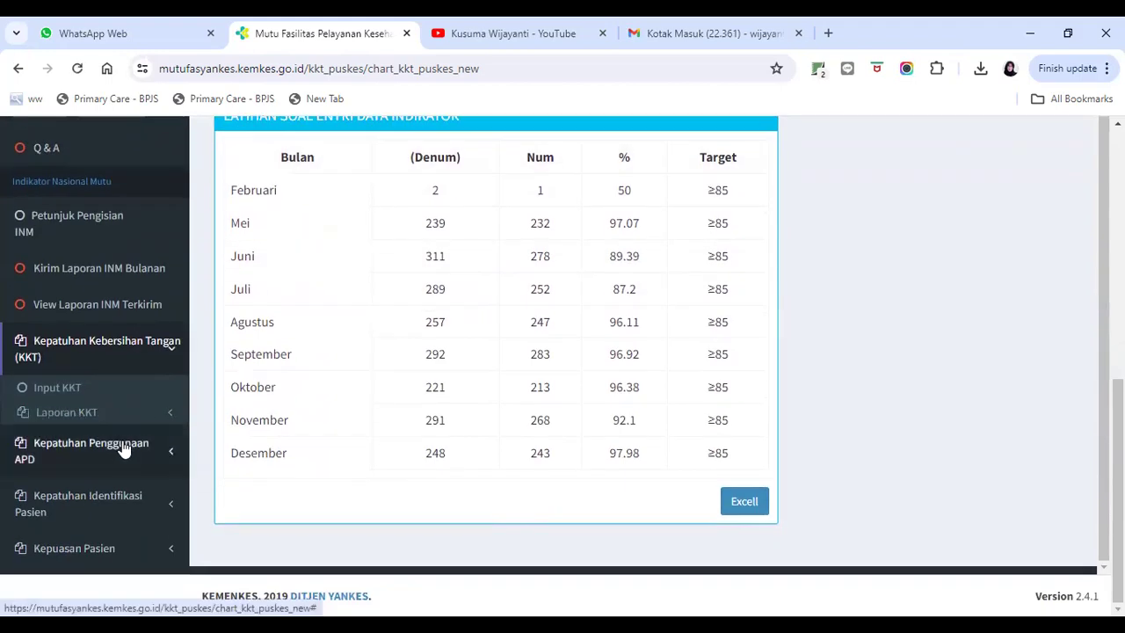
pyautogui.click(124, 450)
pyautogui.click(95, 471)
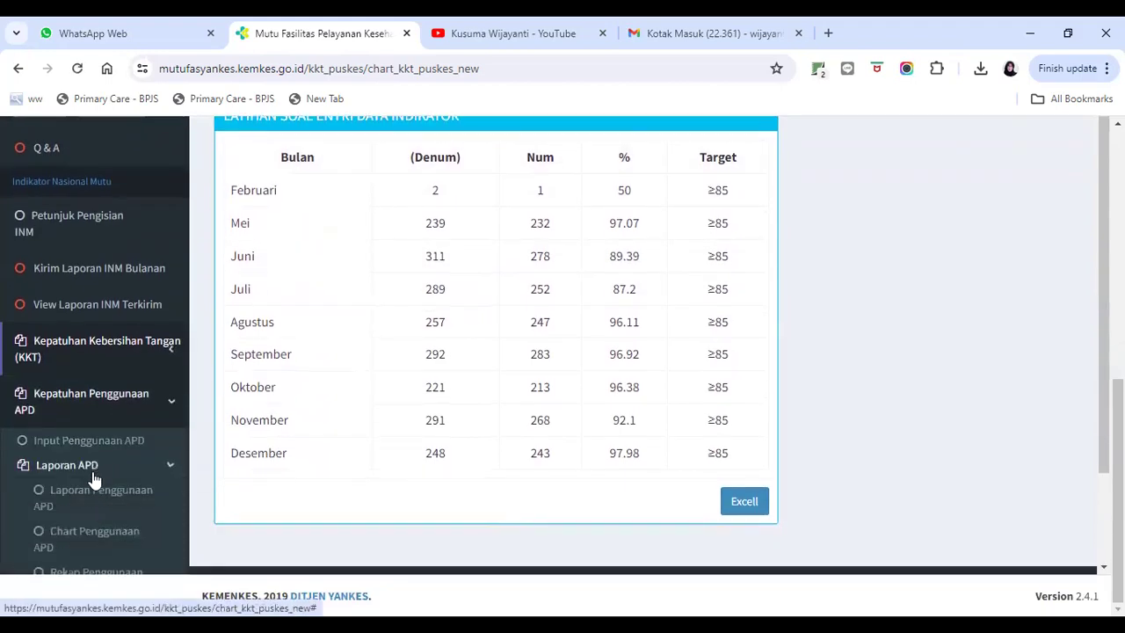
pyautogui.scroll(-2, 90, 464)
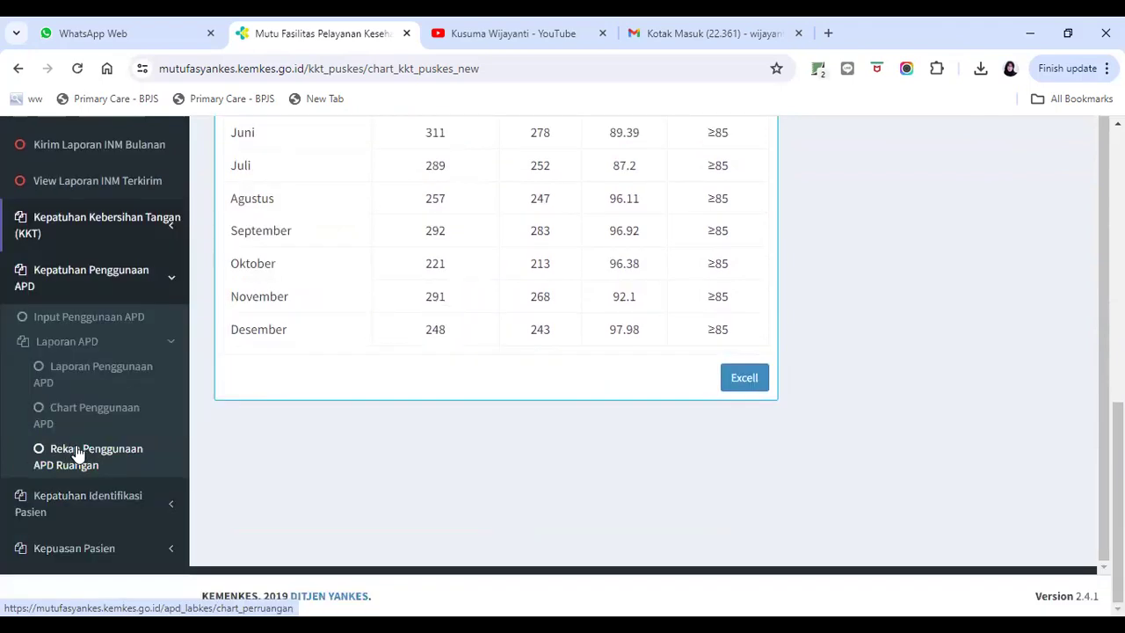
pyautogui.click(107, 375)
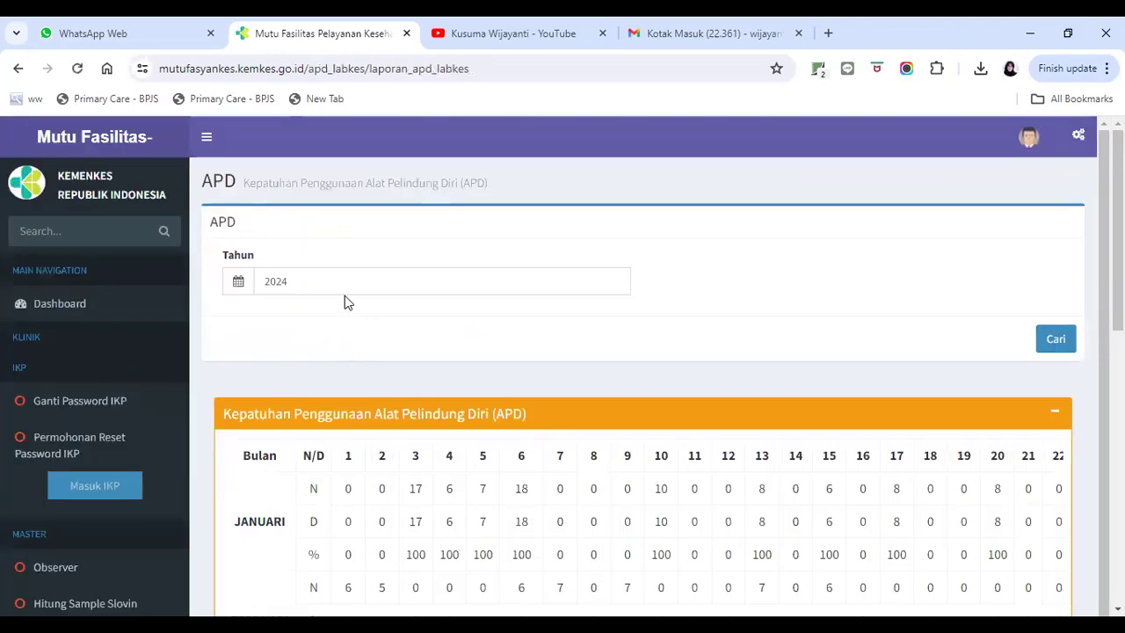
pyautogui.scroll(-3, 390, 398)
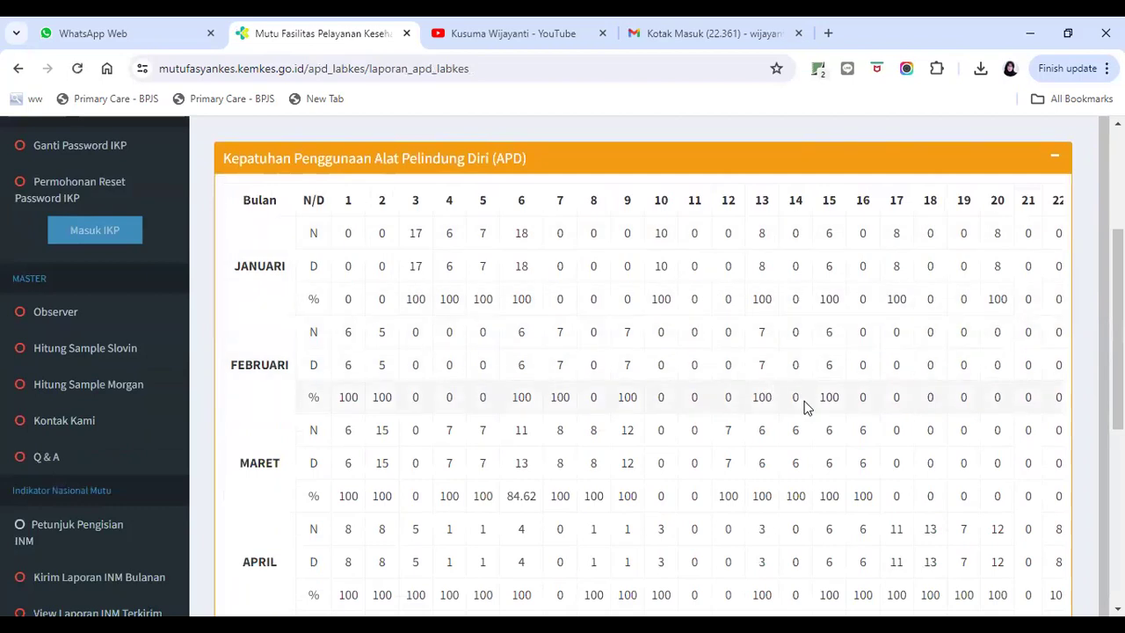
pyautogui.scroll(-1, 804, 401)
pyautogui.scroll(-4, 640, 419)
pyautogui.scroll(-1, 138, 410)
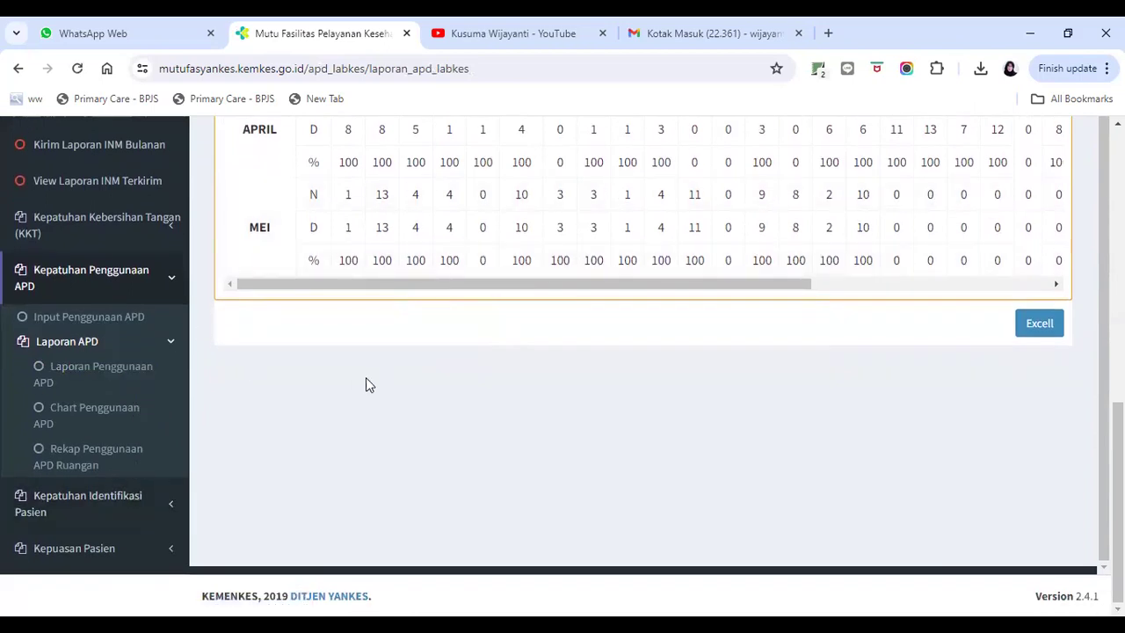
# Open the Rekap Kepatuhan report for patient identification and retrieve its results for the year 2023.
pyautogui.scroll(1, 102, 507)
pyautogui.click(97, 495)
pyautogui.click(110, 403)
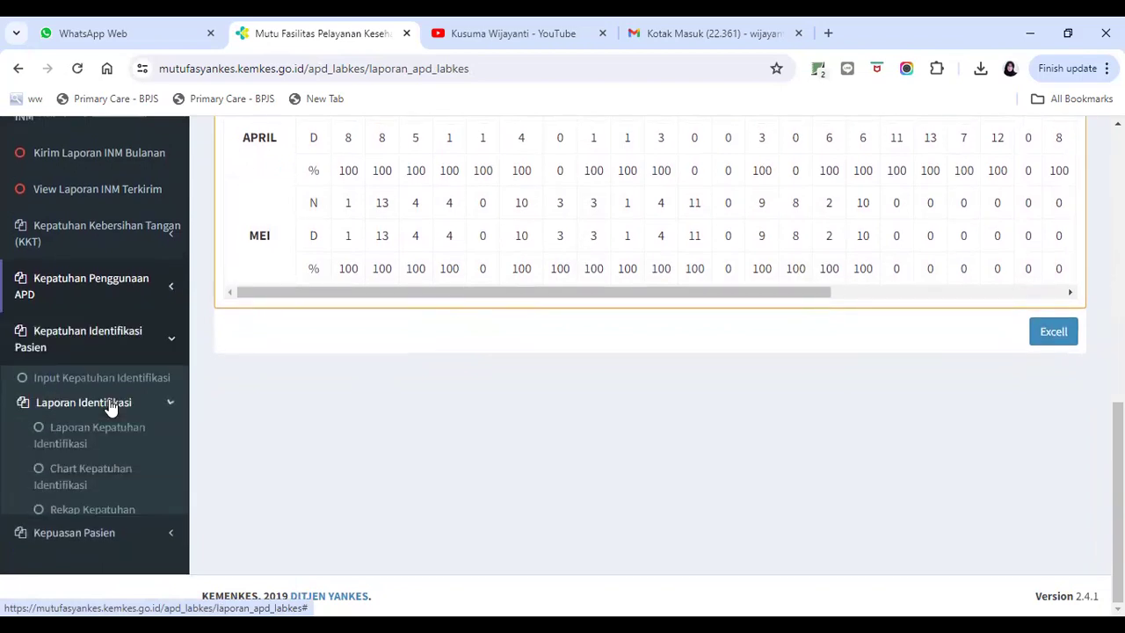
pyautogui.click(90, 515)
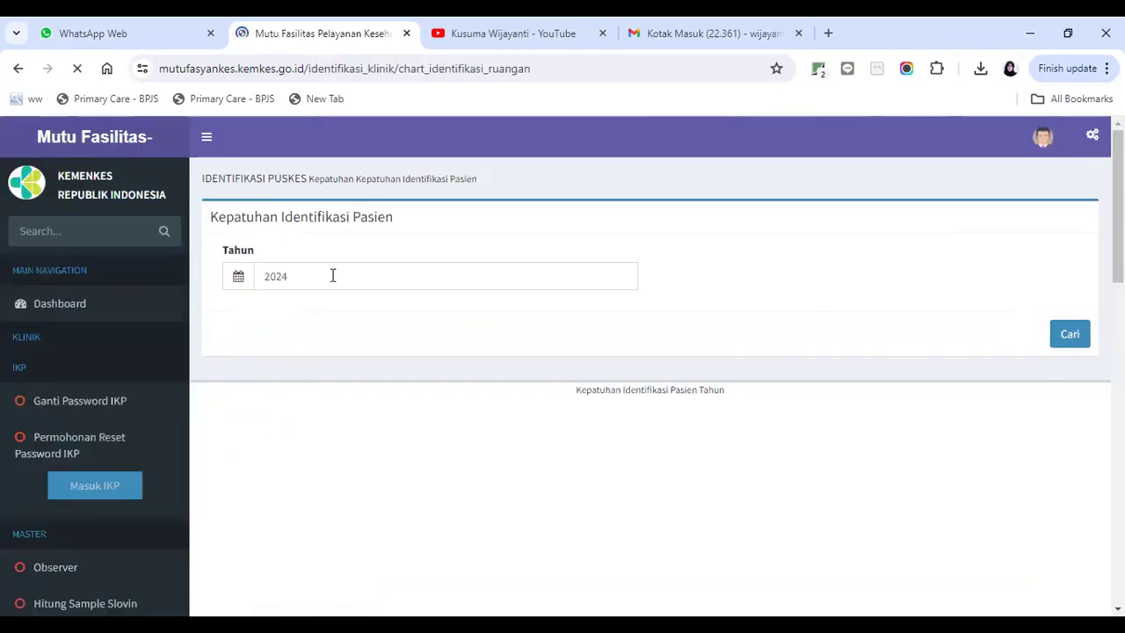
pyautogui.click(333, 275)
pyautogui.click(279, 396)
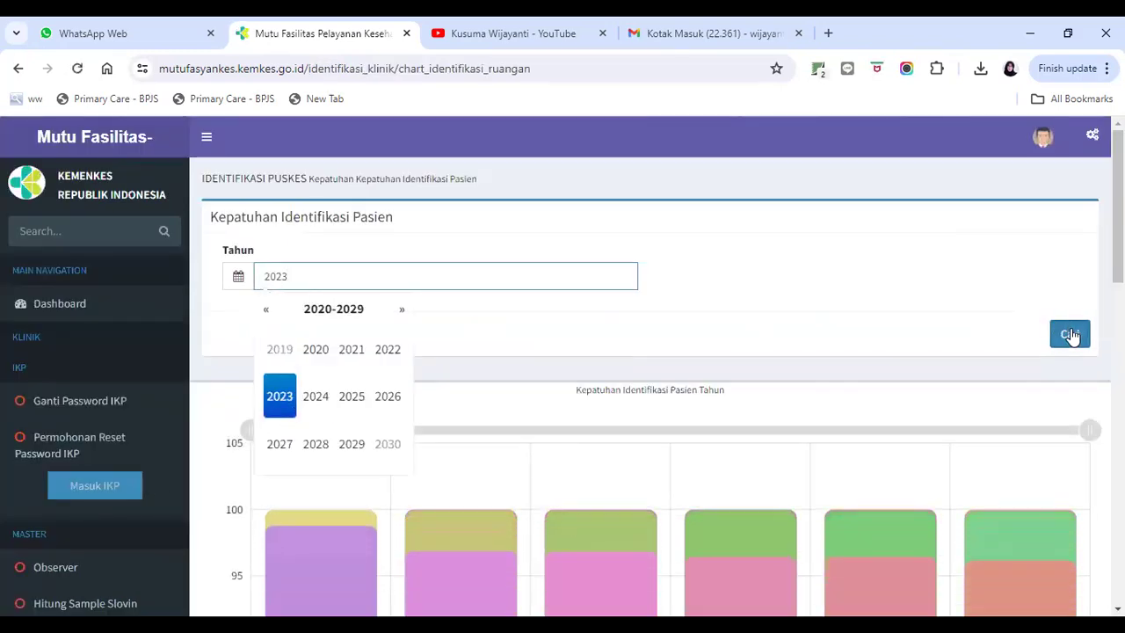
pyautogui.click(1070, 335)
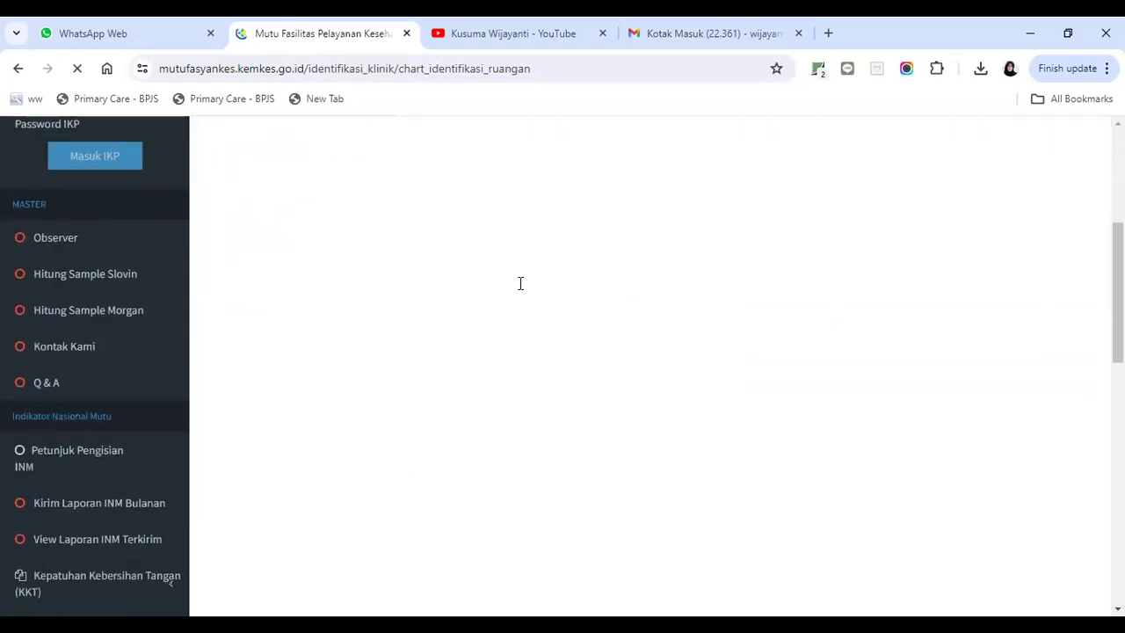
# Review the 2023 patient identification chart and the entry results table across all procedures, from Pemberian obat to Prosedur pengambilan sample.
pyautogui.scroll(4, 518, 290)
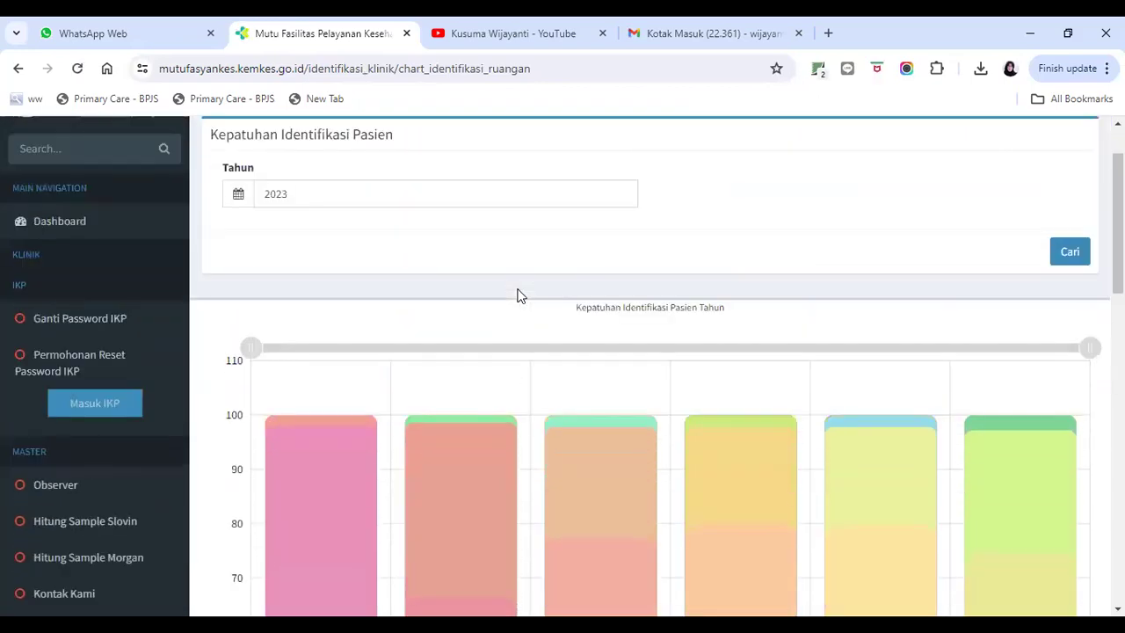
pyautogui.scroll(-8, 518, 296)
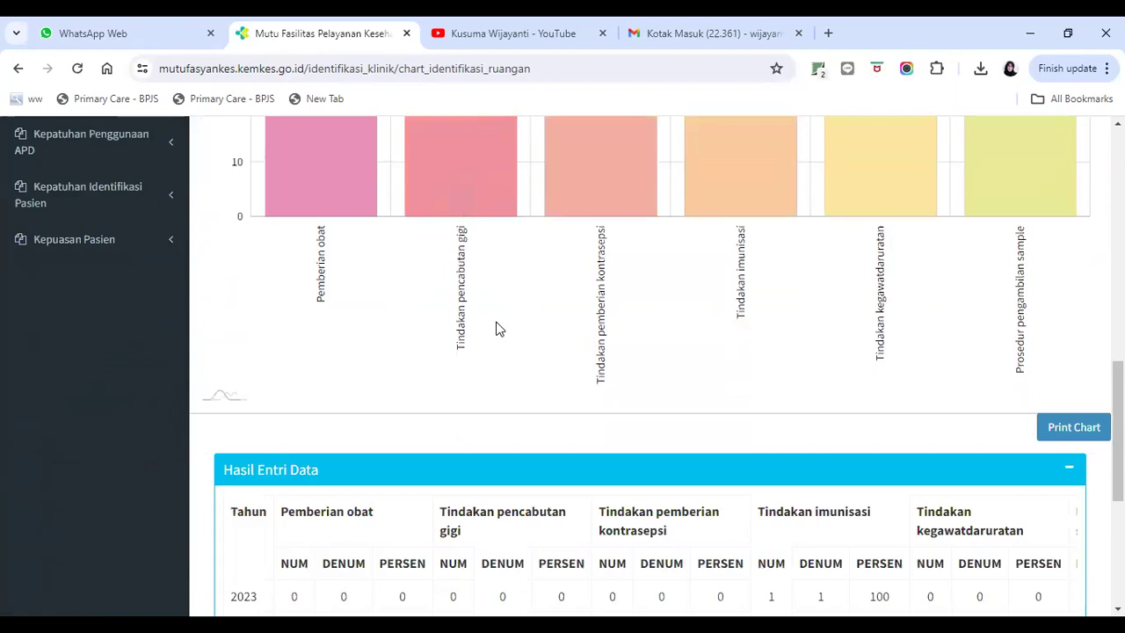
pyautogui.scroll(-2, 457, 381)
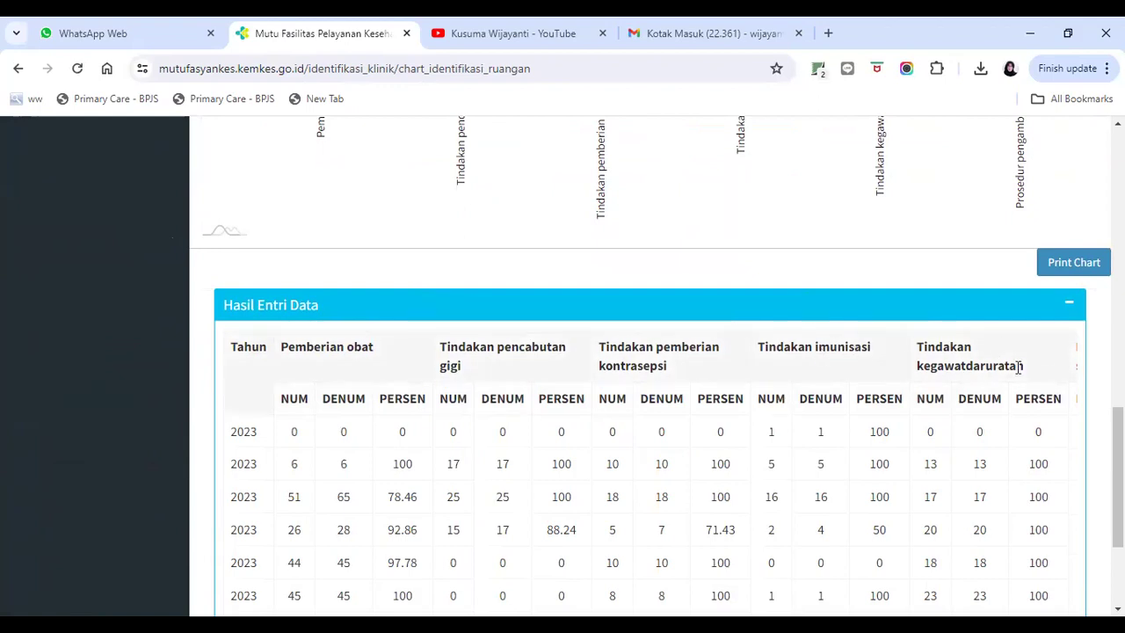
pyautogui.scroll(-3, 914, 369)
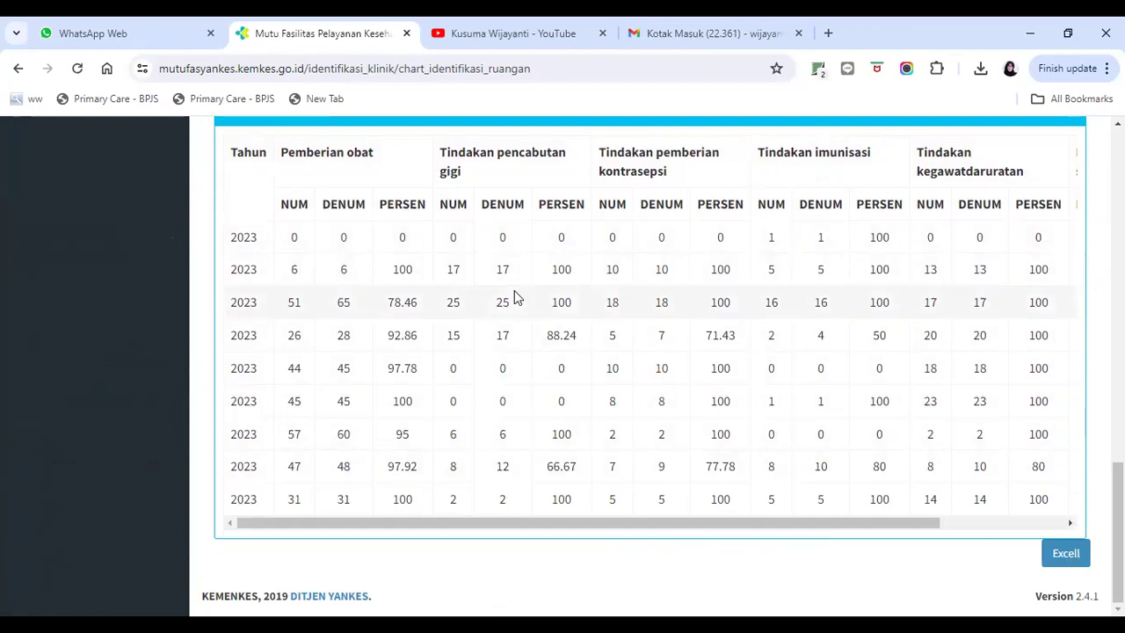
pyautogui.moveTo(724, 522); pyautogui.dragTo(955, 501)
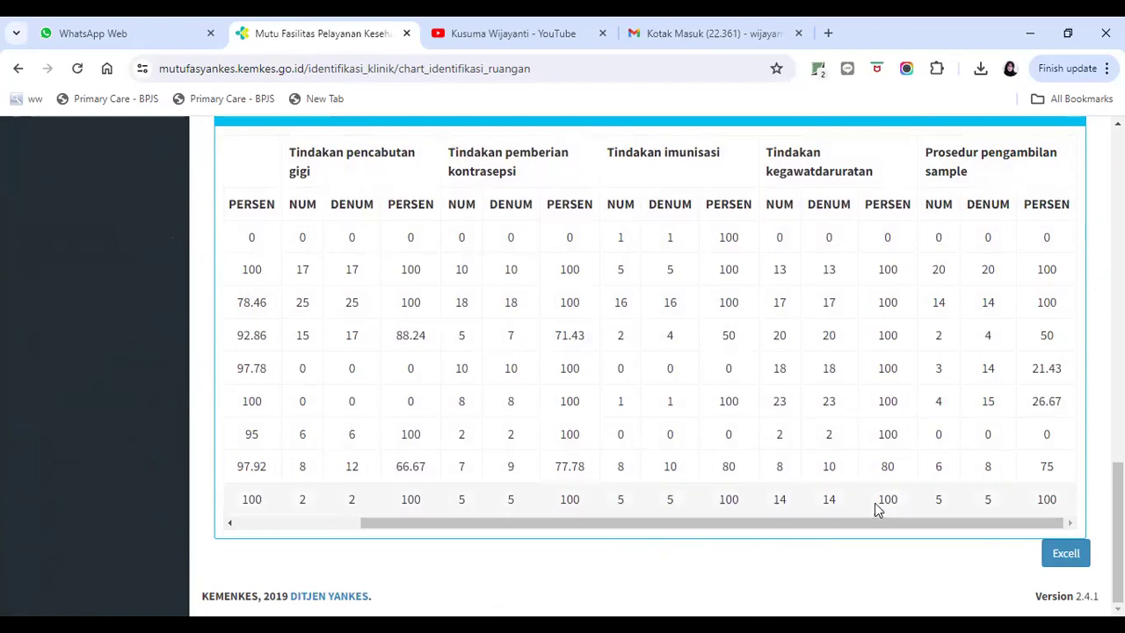
pyautogui.moveTo(852, 521); pyautogui.dragTo(339, 497)
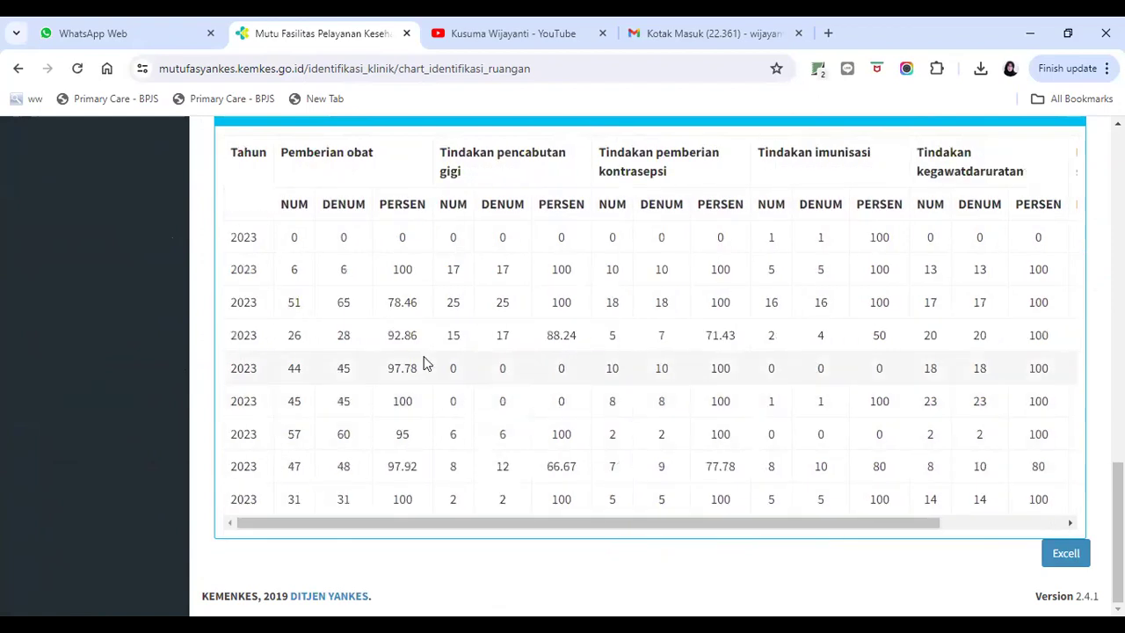
pyautogui.scroll(5, 426, 362)
pyautogui.scroll(9, 424, 360)
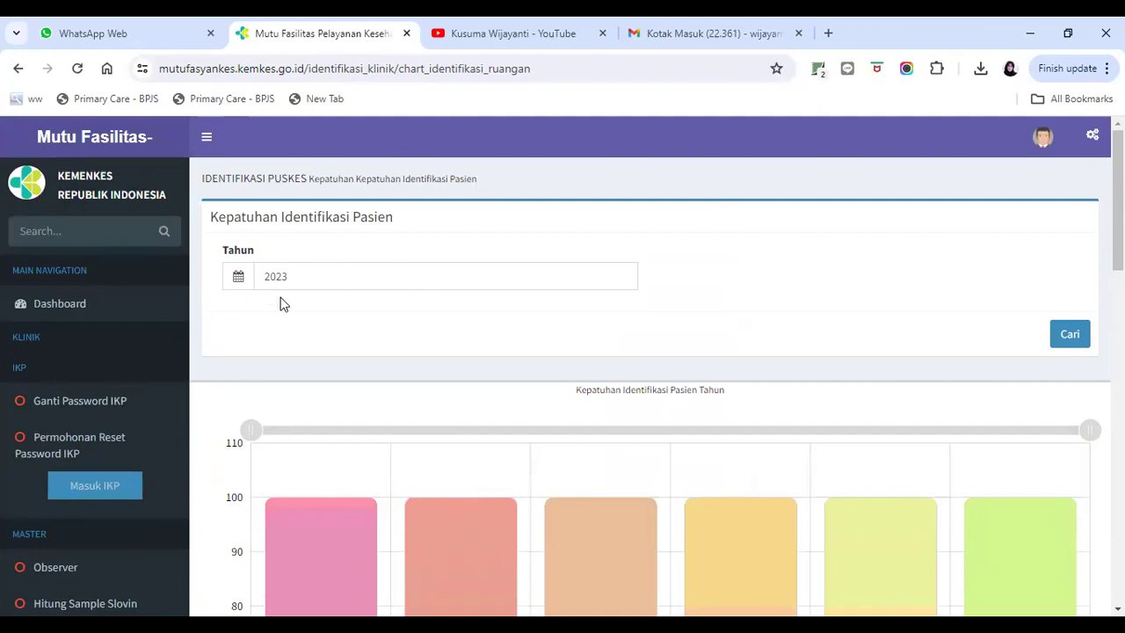
pyautogui.scroll(-3, 281, 301)
pyautogui.scroll(-3, 151, 343)
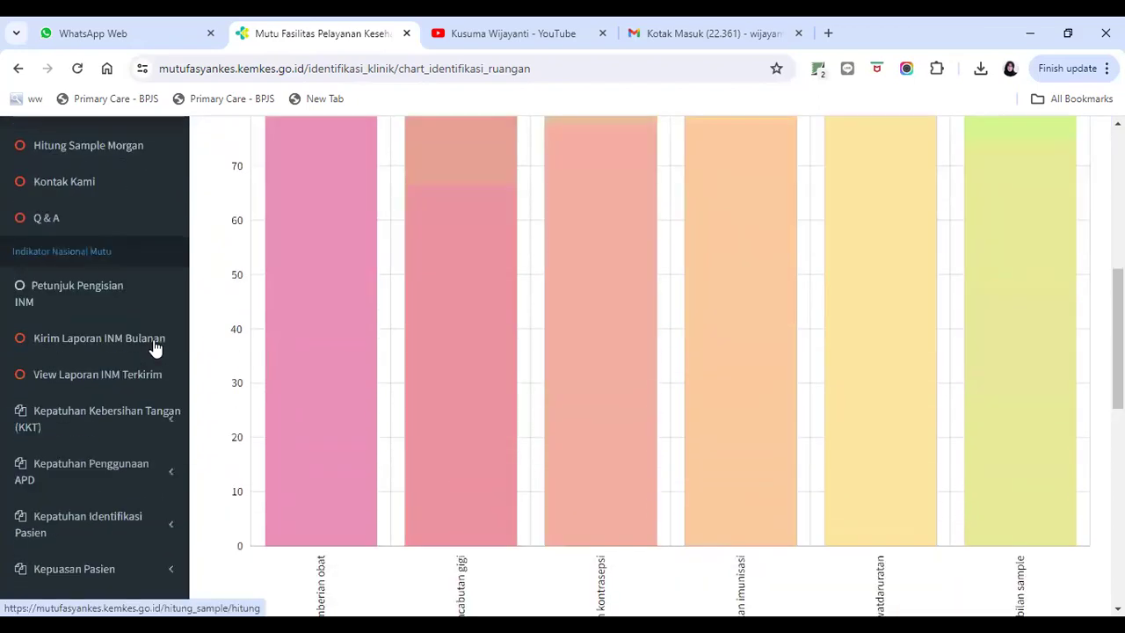
pyautogui.scroll(-3, 156, 440)
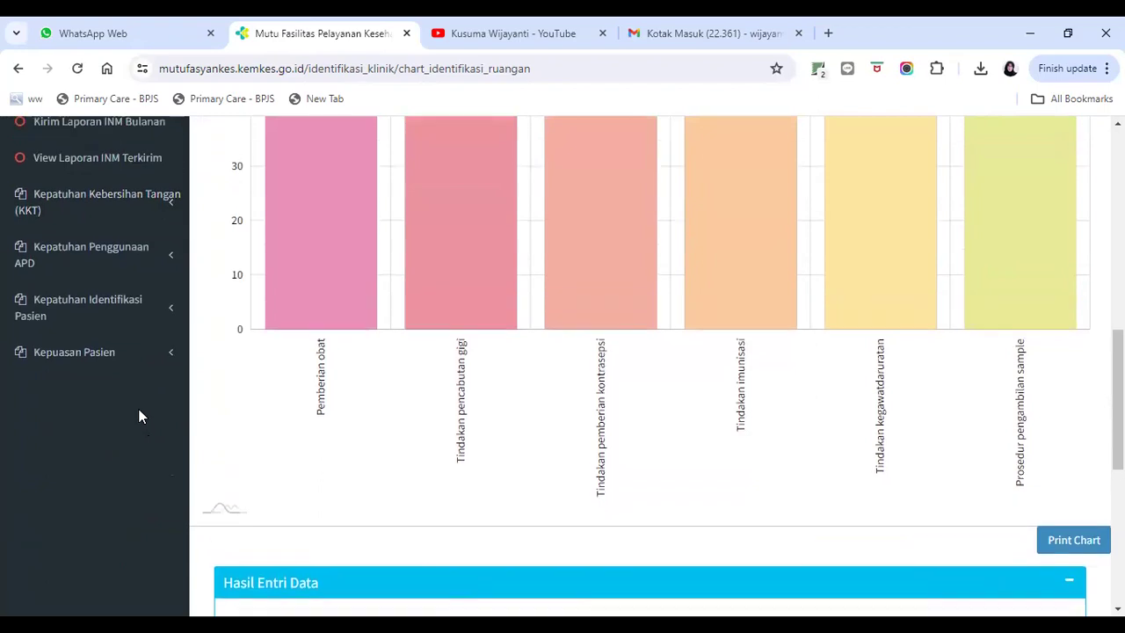
pyautogui.scroll(5, 139, 416)
pyautogui.scroll(3, 531, 503)
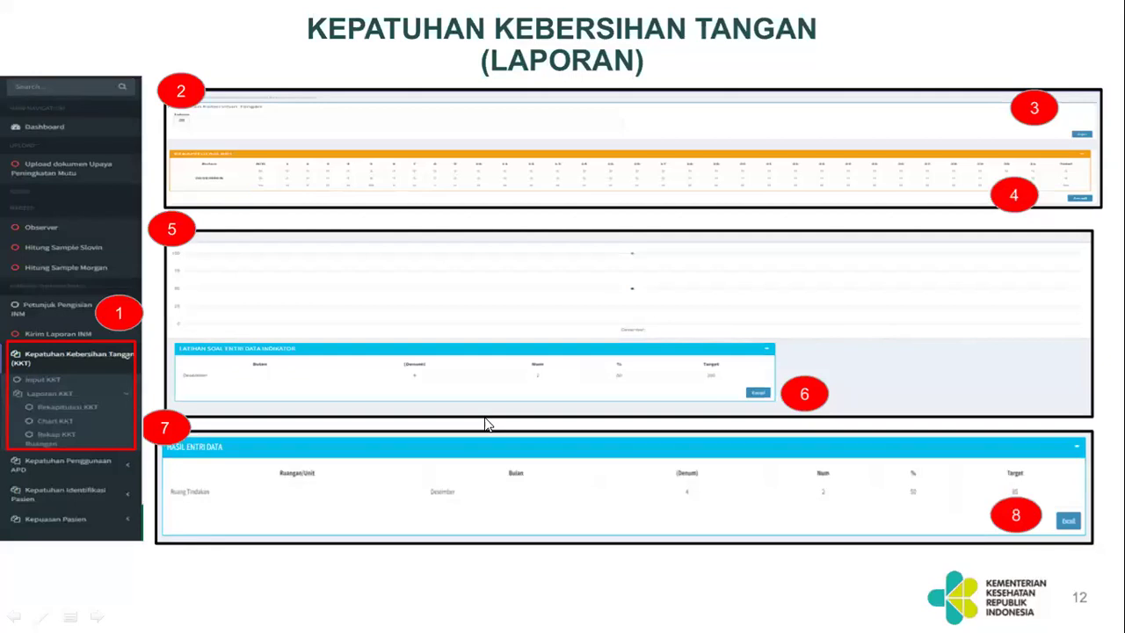
pyautogui.click(485, 418)
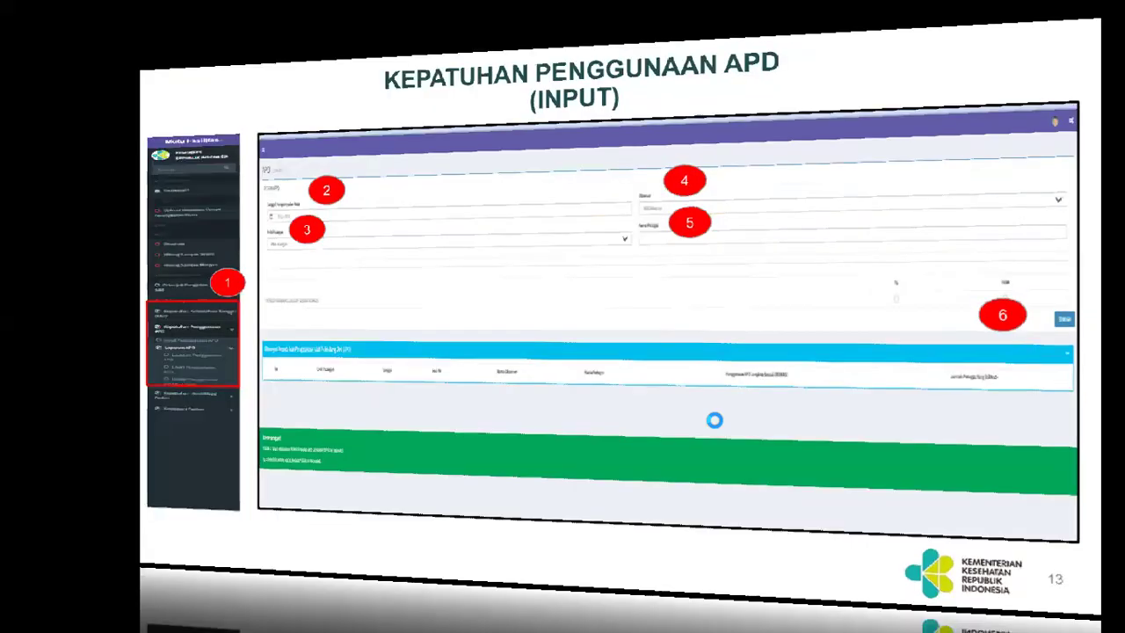
pyautogui.click(715, 420)
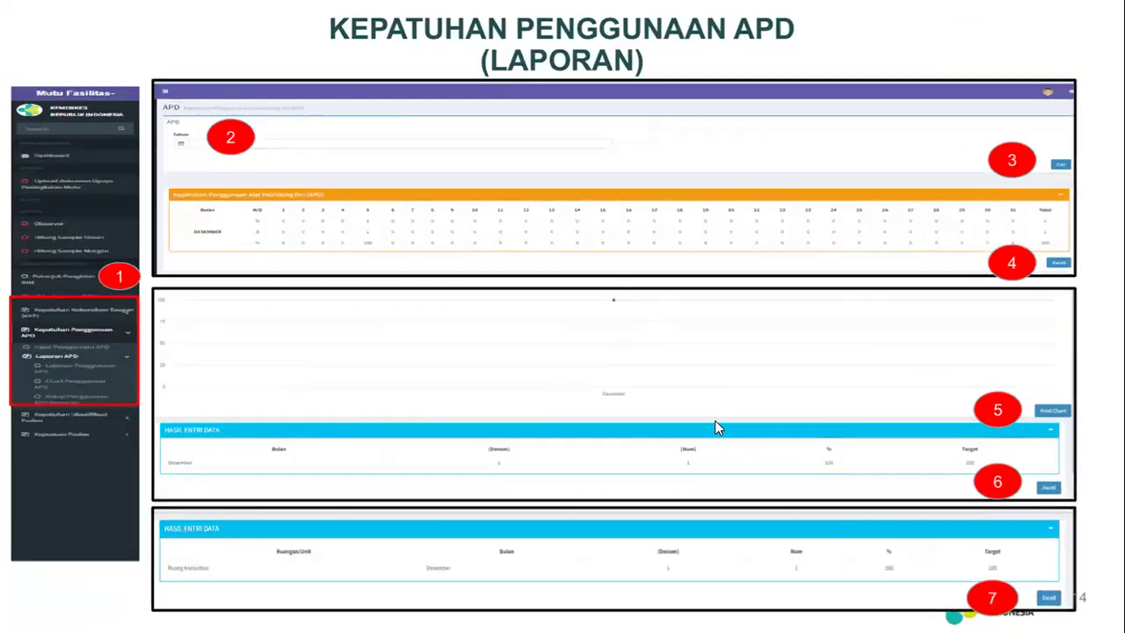
pyautogui.click(715, 419)
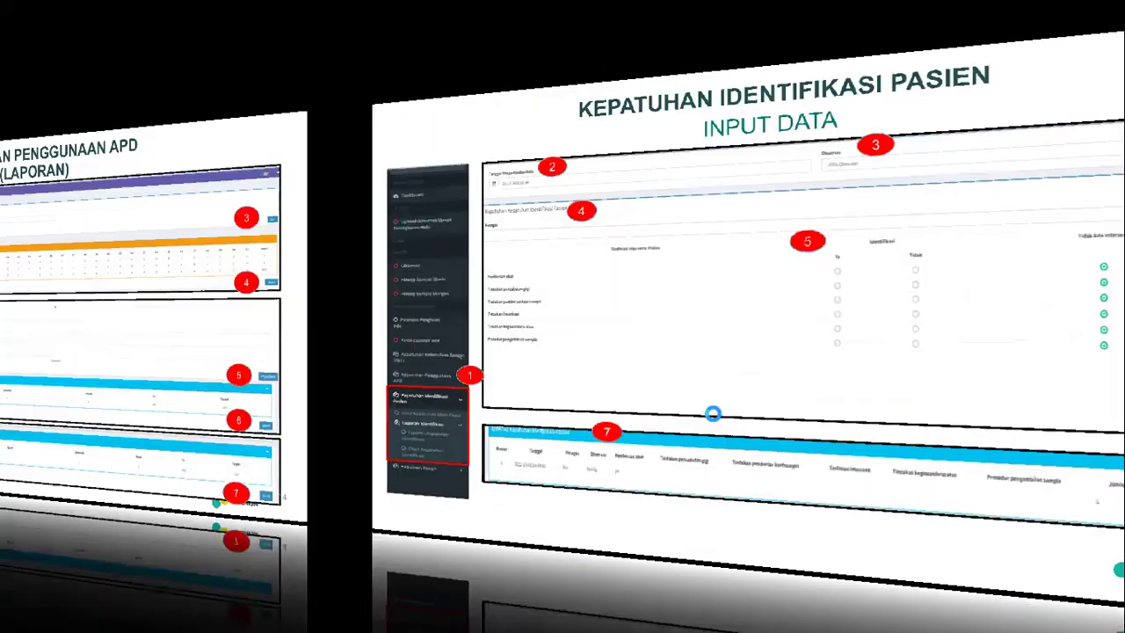
pyautogui.click(713, 412)
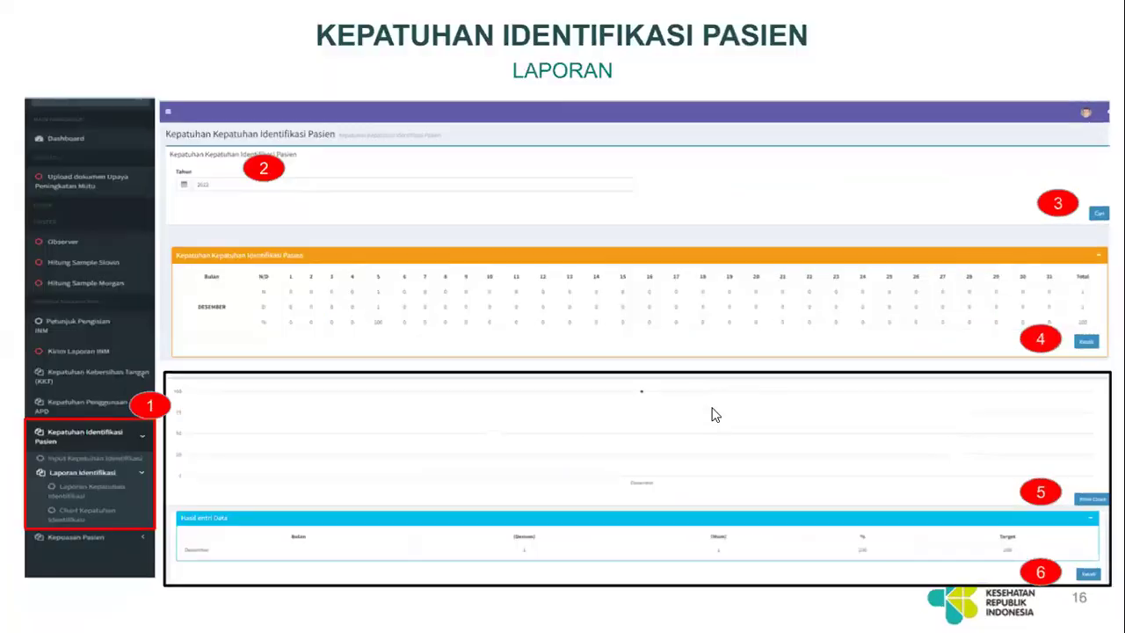
pyautogui.click(711, 408)
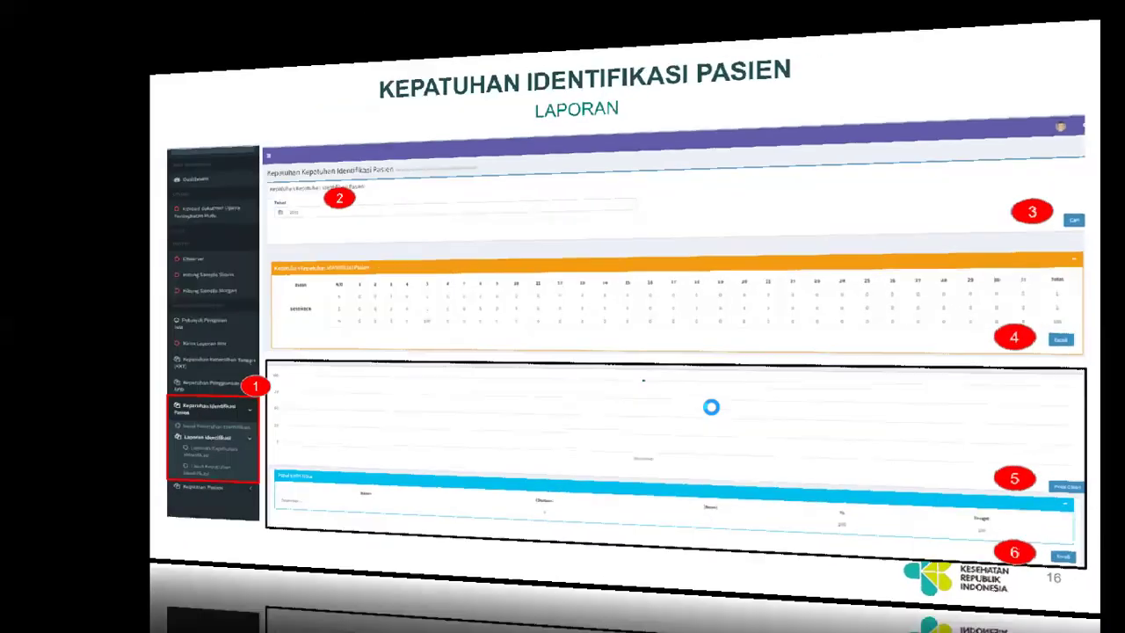